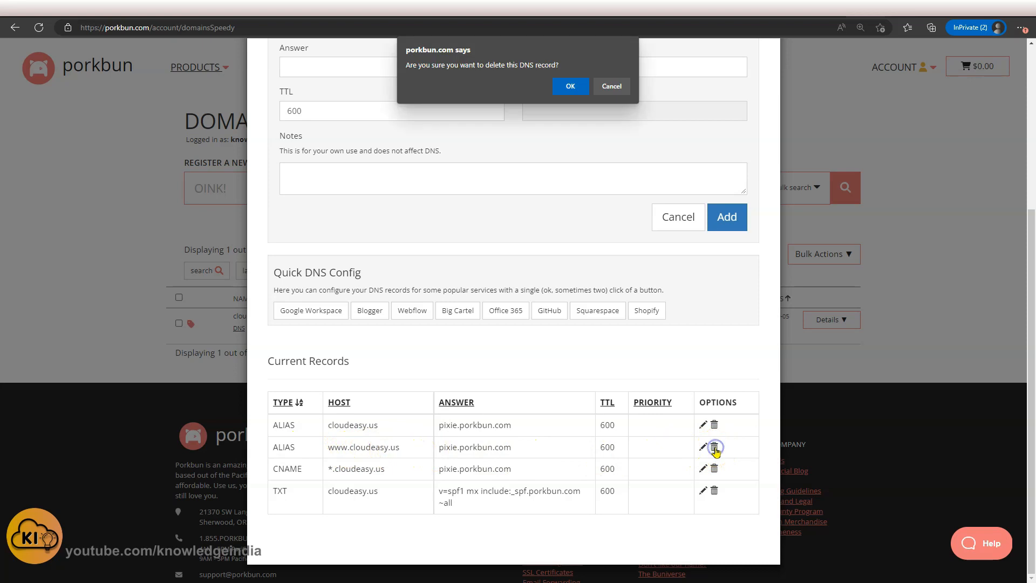
Replace the www ALIAS record with a CNAME record for host www pointing to jayprodbucket.s3-website-us-east-1.amazonaws.com.
left_click(569, 86)
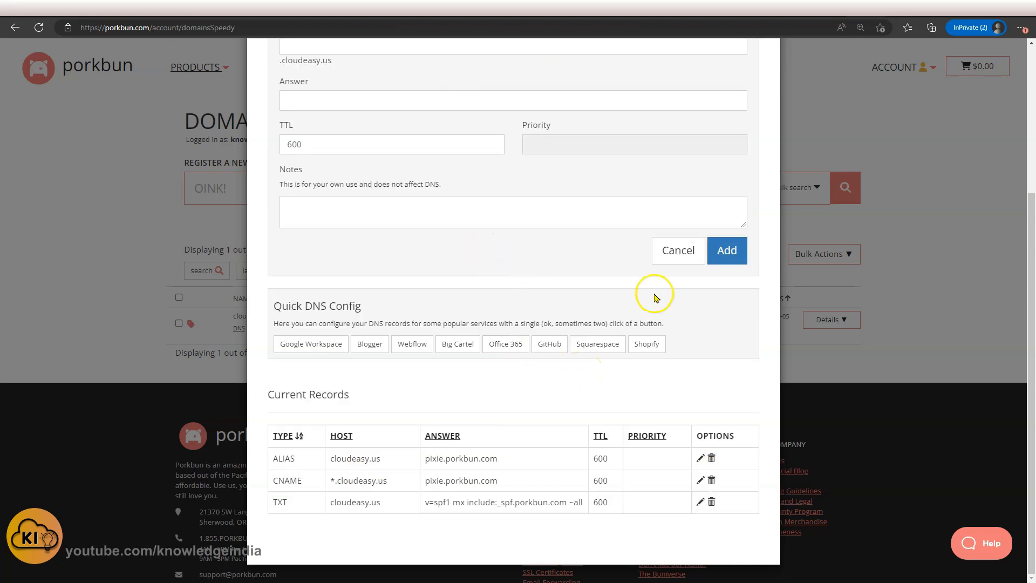
scroll(528, 298, "up", 4)
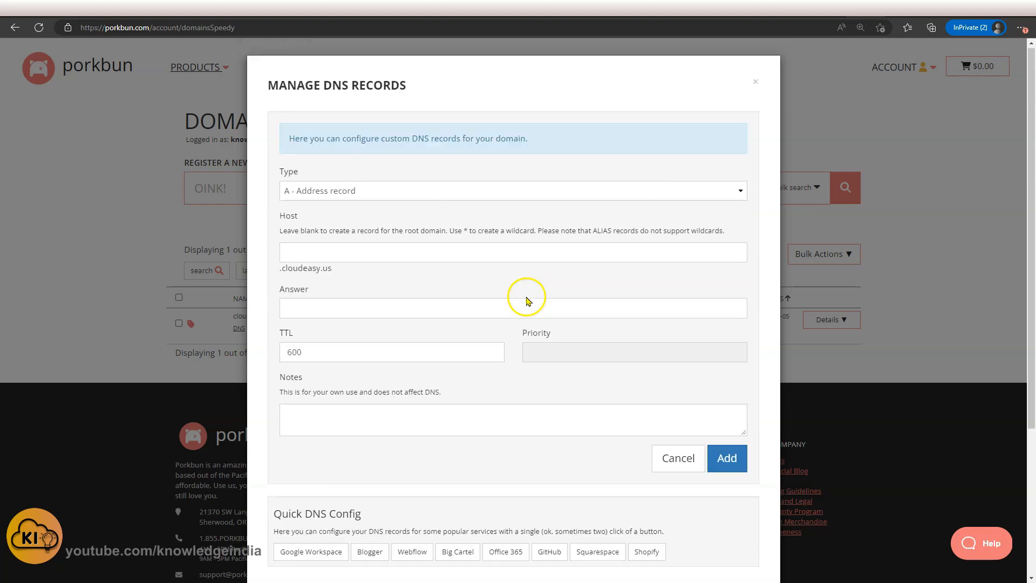
left_click(449, 197)
left_click(423, 233)
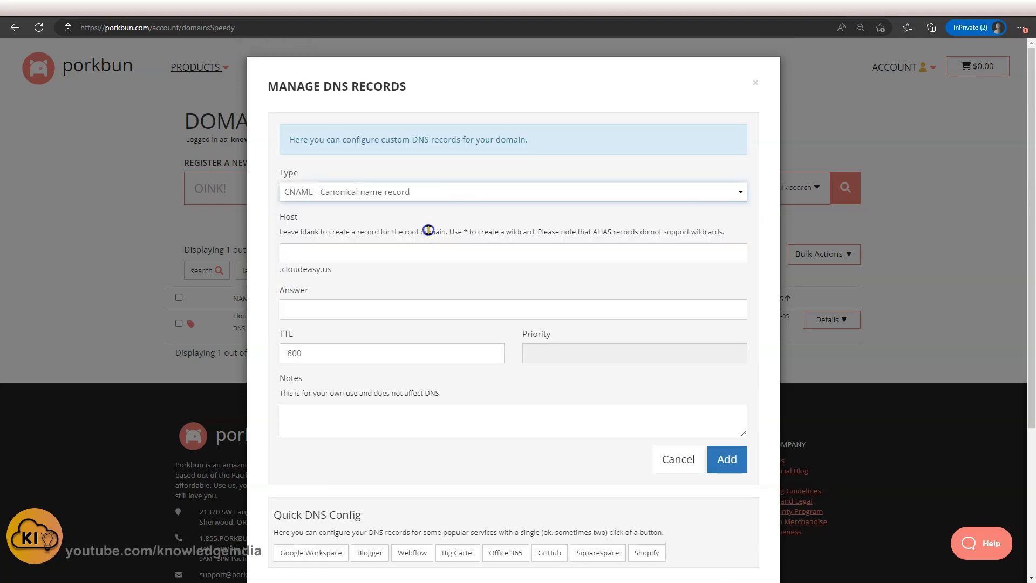
left_click(393, 260)
type("www")
left_click(394, 313)
type("http://jayprodbucket.s3-website-us-east-1.amazonaws.com/")
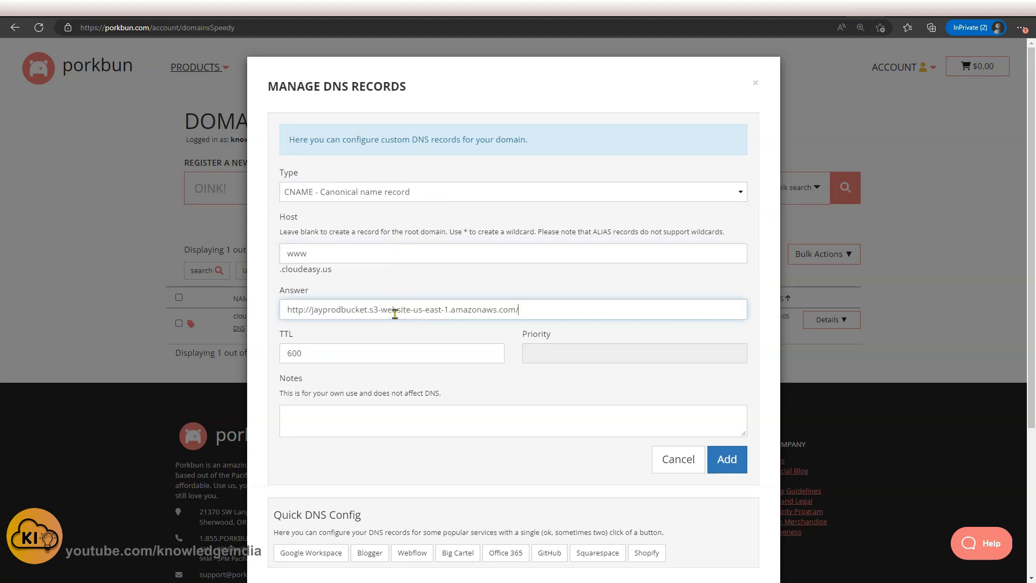
left_click_drag(312, 309, 239, 313)
key("BackSpace")
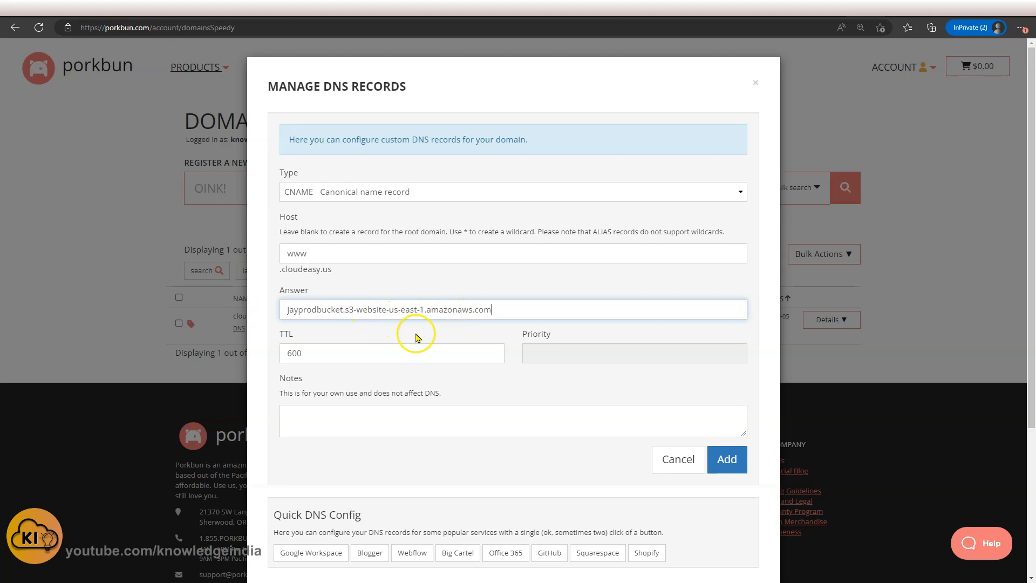
left_click(729, 459)
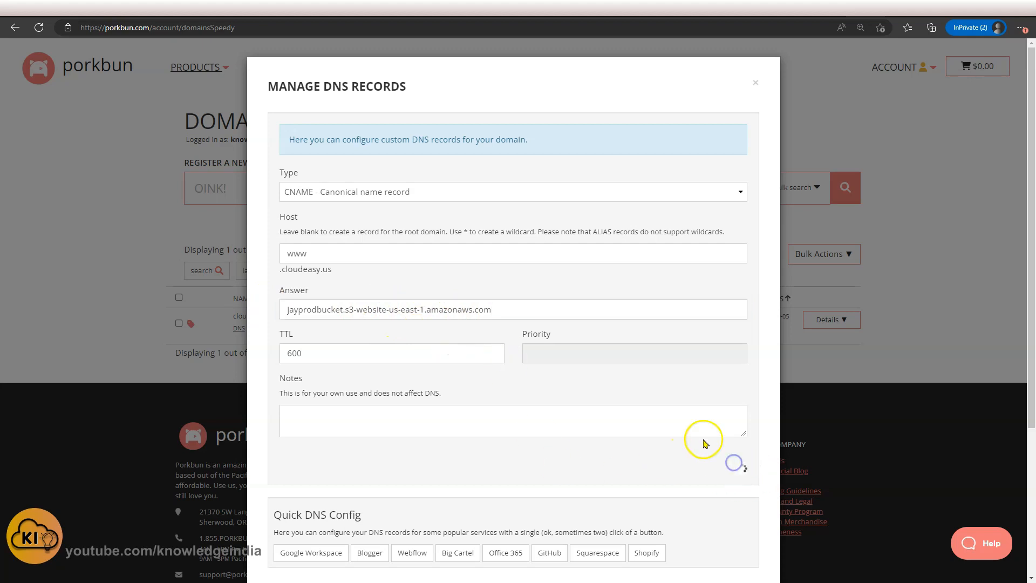
Delete the wildcard *.cloudeasy.us CNAME record.
scroll(551, 357, "down", 5)
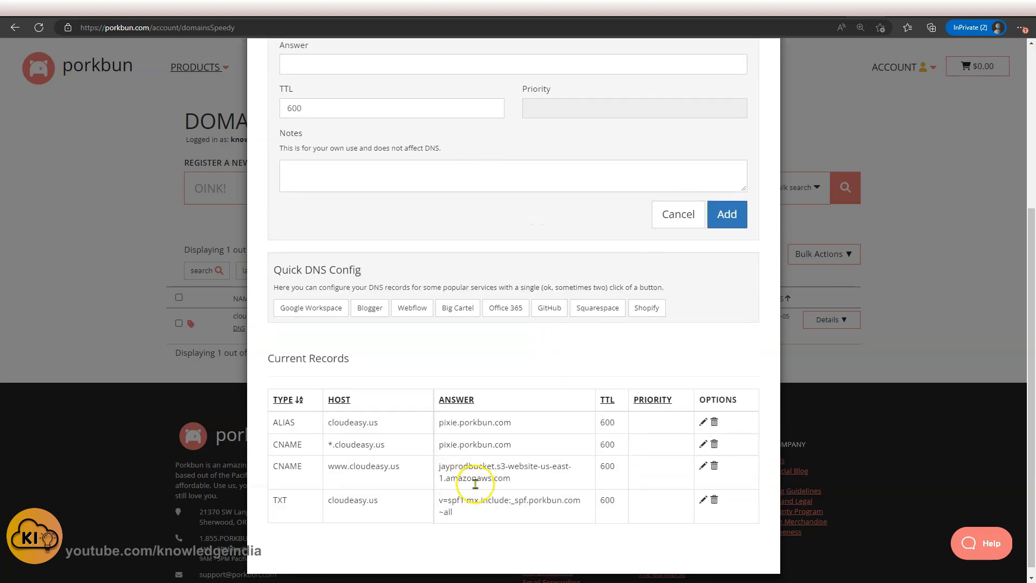
left_click(715, 445)
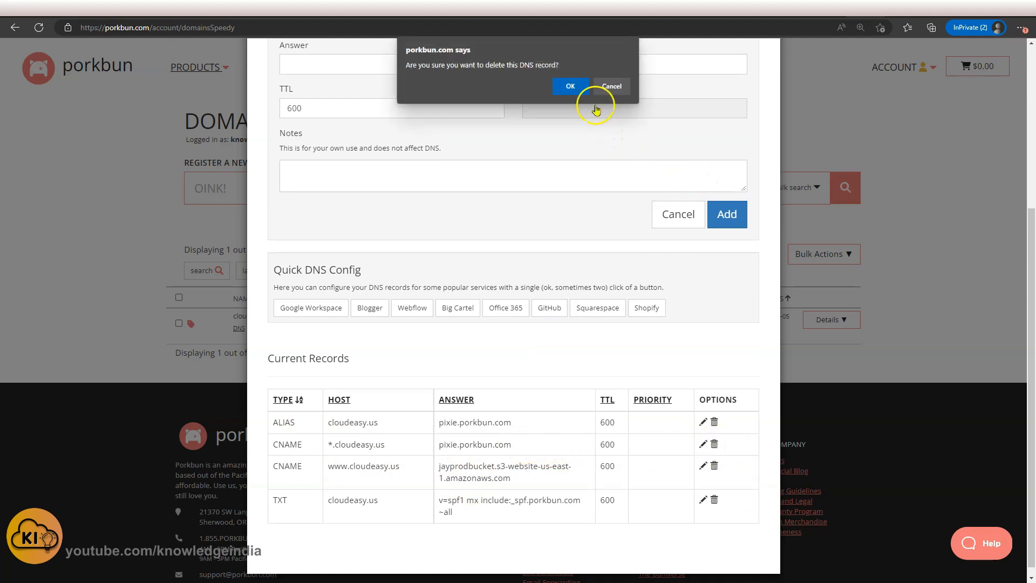
left_click(572, 93)
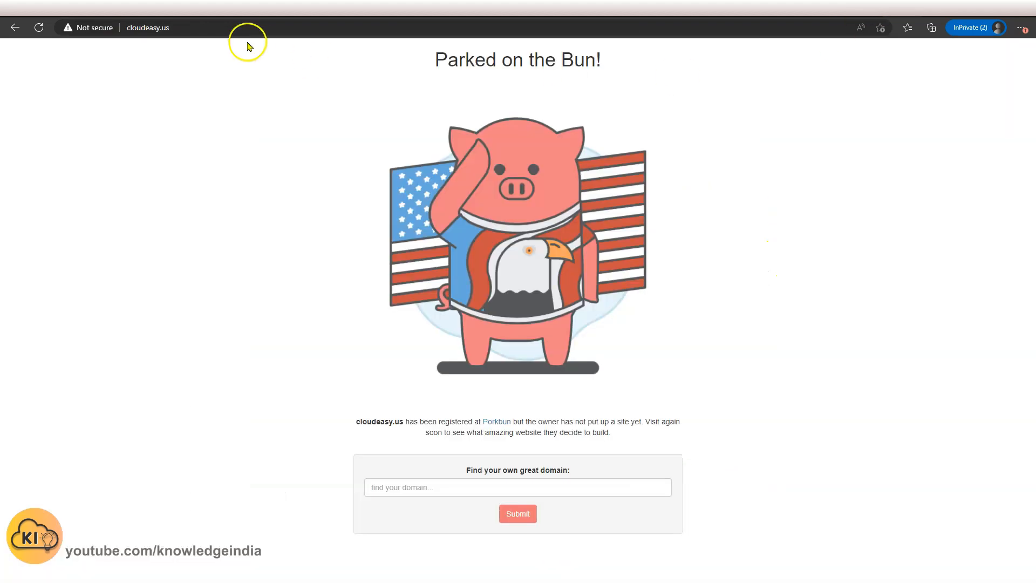
left_click(248, 28)
key("Return")
key("ctrl+l")
key("Home")
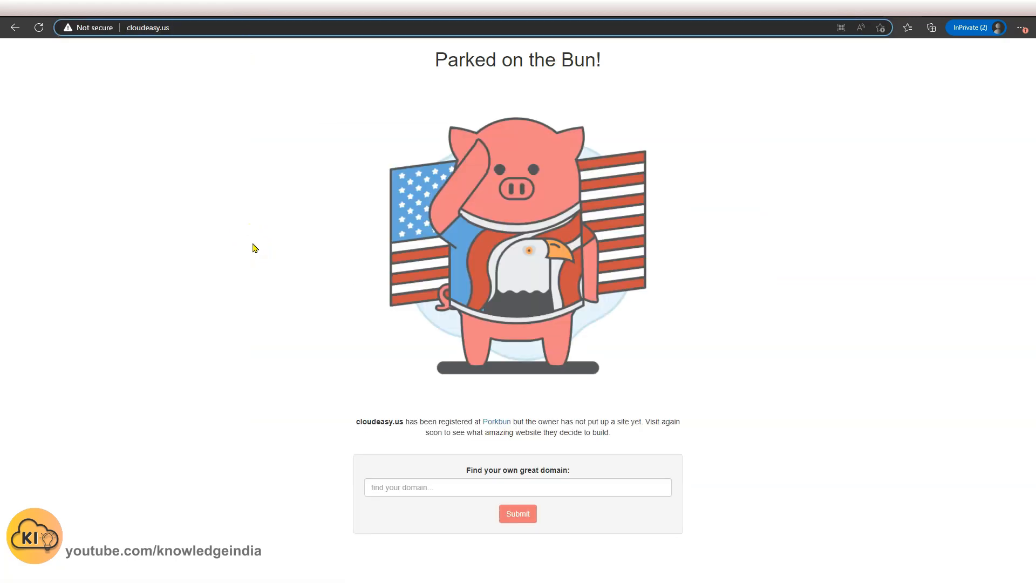
type("www.")
key("Return")
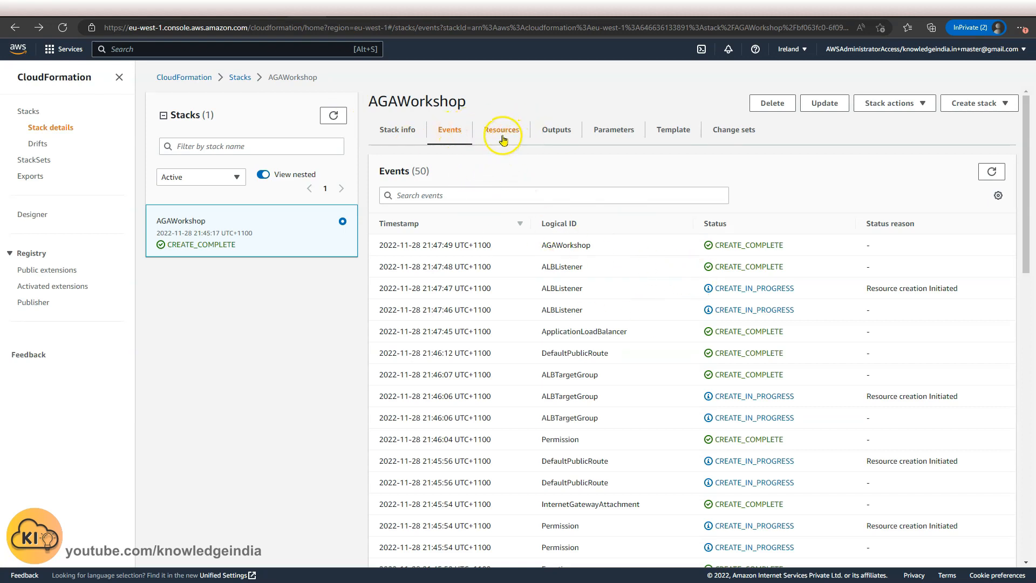
Open the load balancer URL listed in the AGAWorkshop stack's Outputs.
left_click(550, 131)
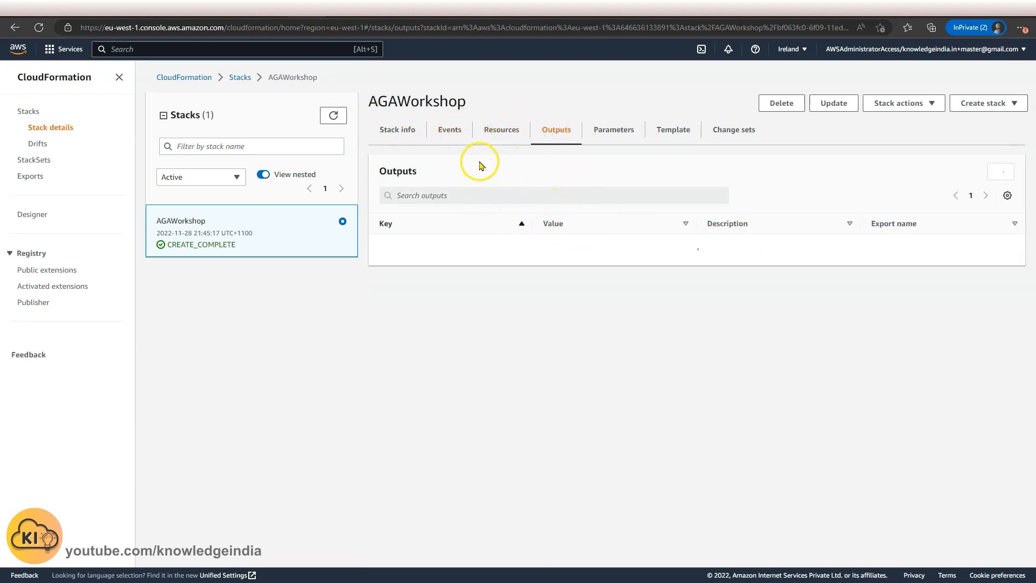
right_click(575, 262)
left_click(600, 275)
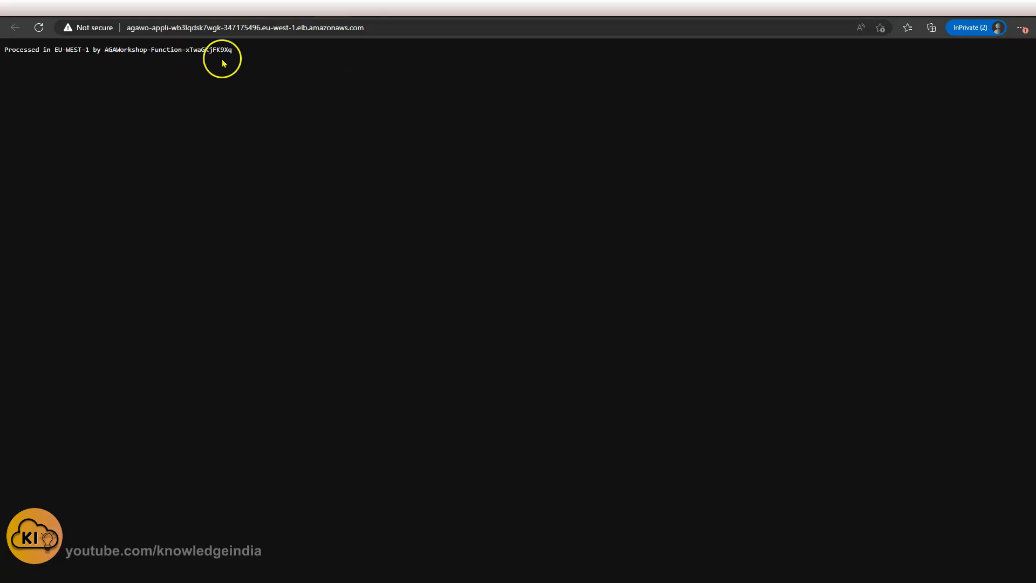
left_click(371, 28)
key("ctrl+c")
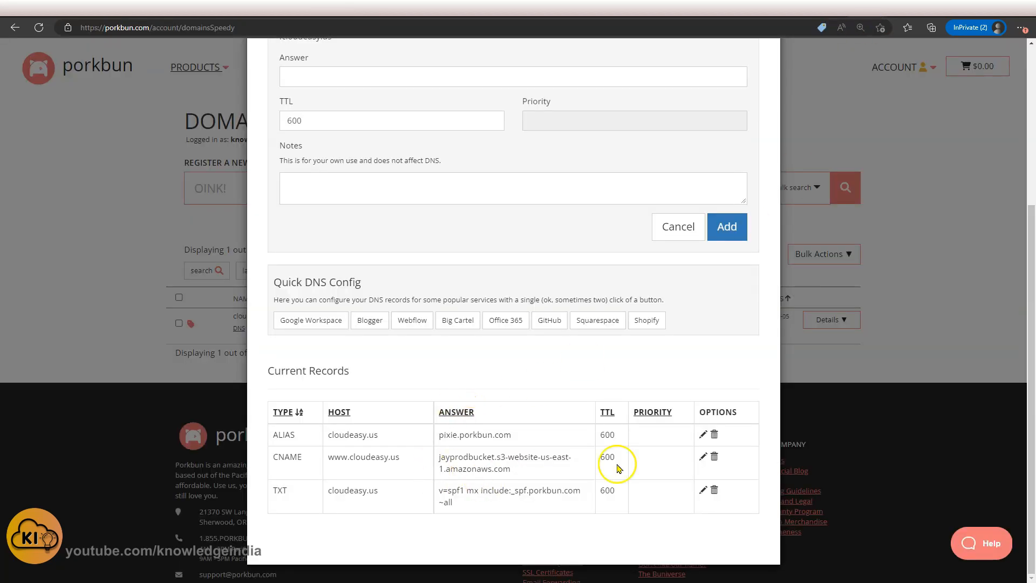
left_click(701, 458)
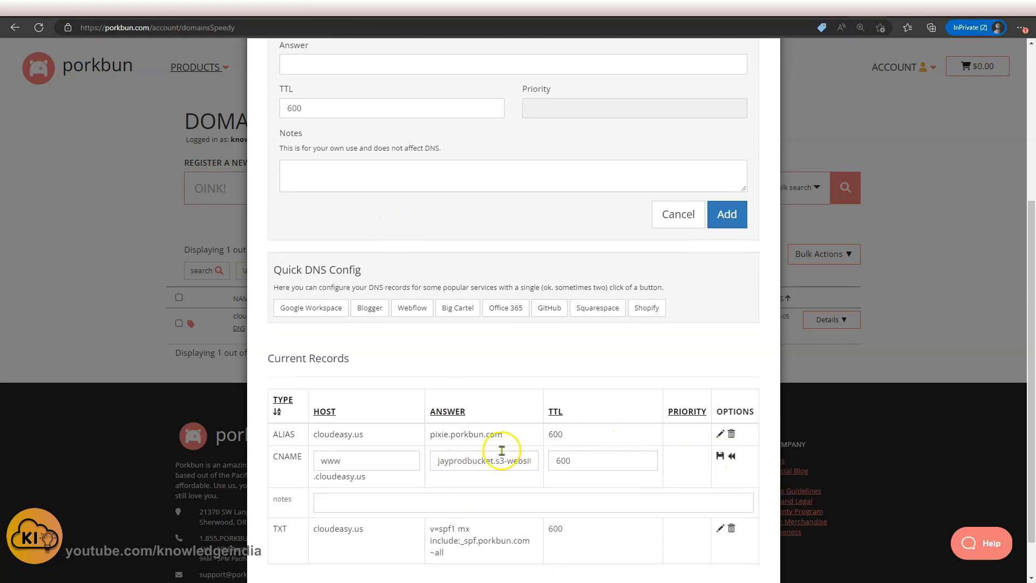
triple_click(463, 461)
key("BackSpace")
key("ctrl+v")
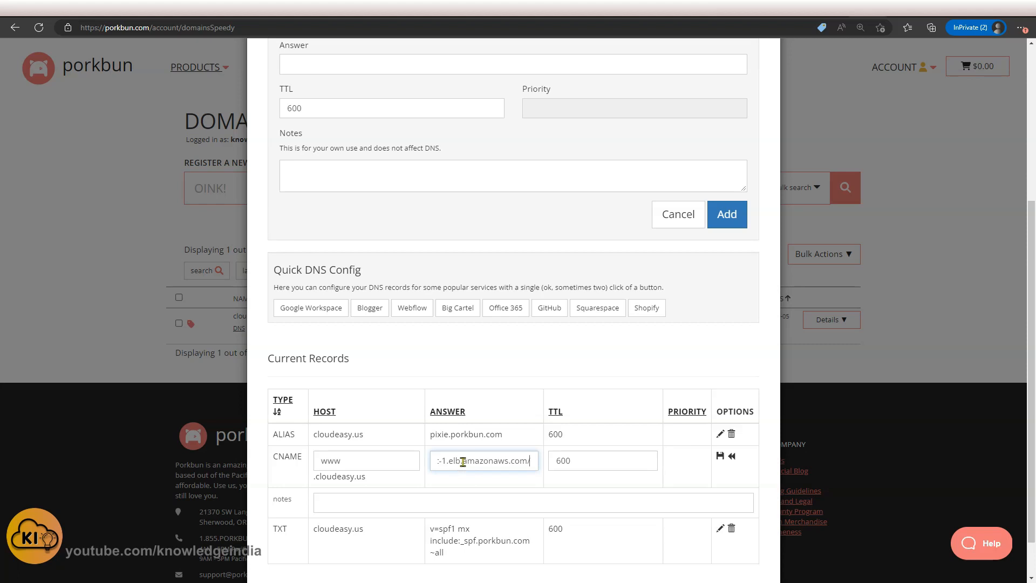
key("BackSpace")
key("ctrl+Left")
key("ctrl+Left")
key("ctrl+Left")
key("ctrl+Left")
key("ctrl+Left")
key("ctrl+Left")
key("ctrl+Left")
key("ctrl+Left")
key("ctrl+Left")
key("ctrl+Left")
key("Delete")
key("Delete")
key("Delete")
key("Delete")
key("Delete")
key("Delete")
key("Delete")
left_click(720, 457)
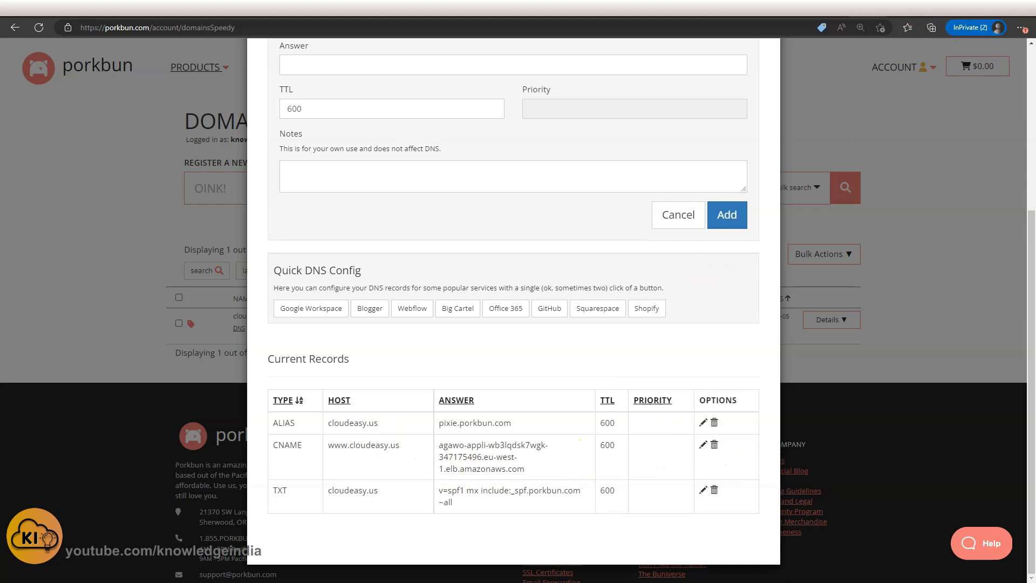
left_click(345, 8)
left_click(40, 30)
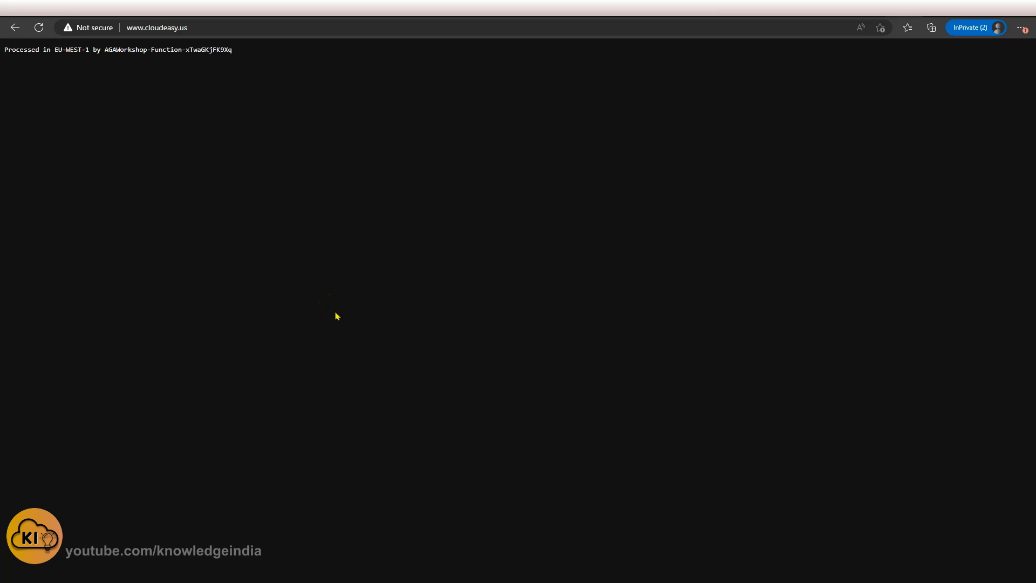
left_click(443, 384)
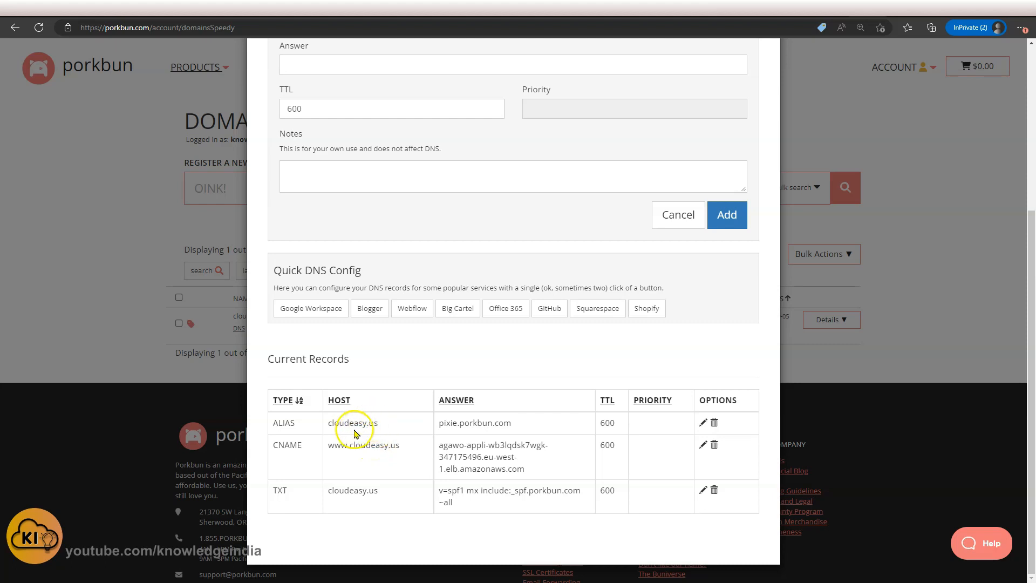
Open cloudeasy.us in a new private browsing window to test the root domain.
left_click_drag(329, 423, 384, 423)
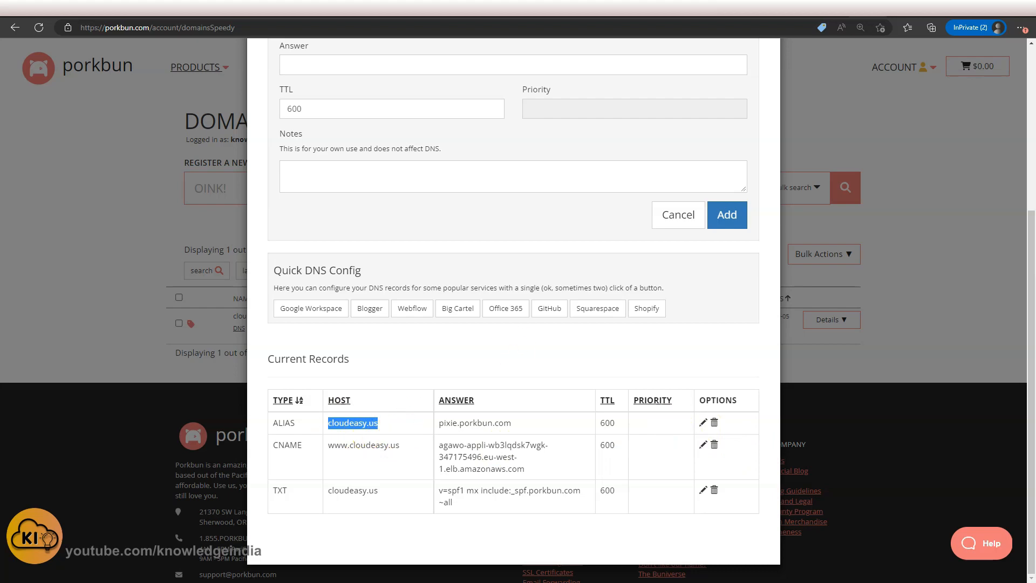
key("ctrl+shift+n")
type("cloude")
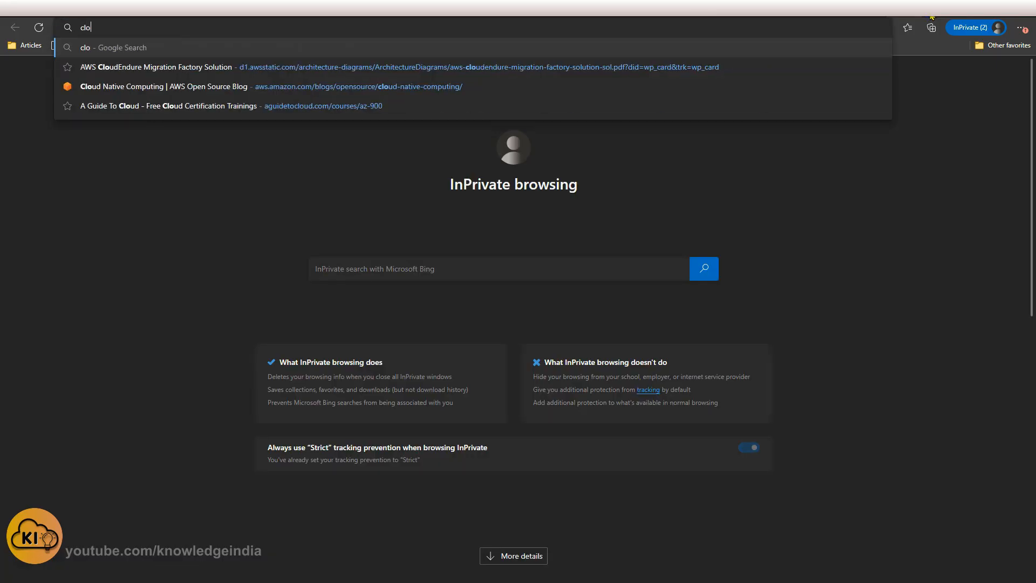
type("asy.us")
key("Return")
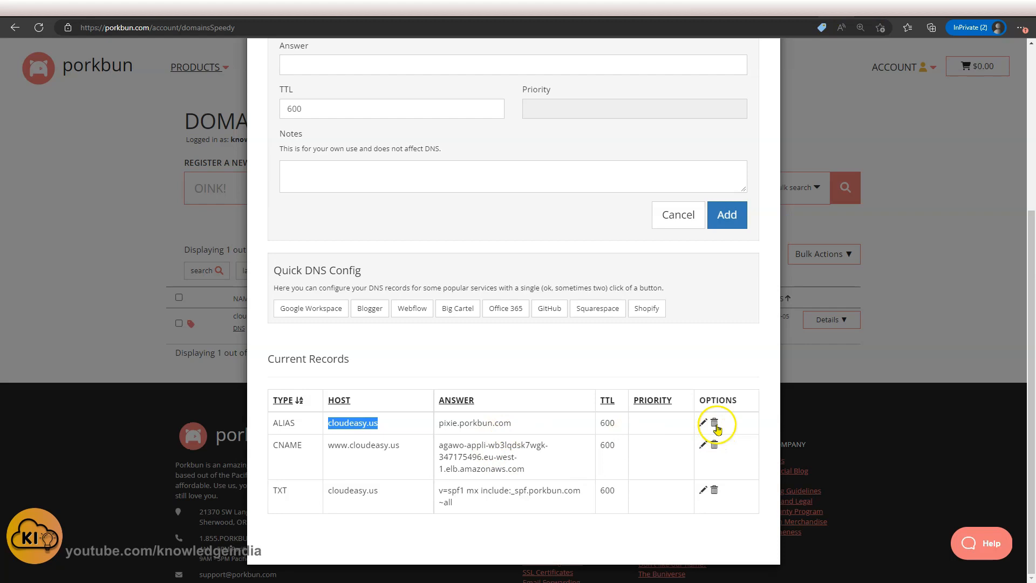
Delete the root cloudeasy.us ALIAS record pointing to pixie.porkbun.com.
left_click(703, 425)
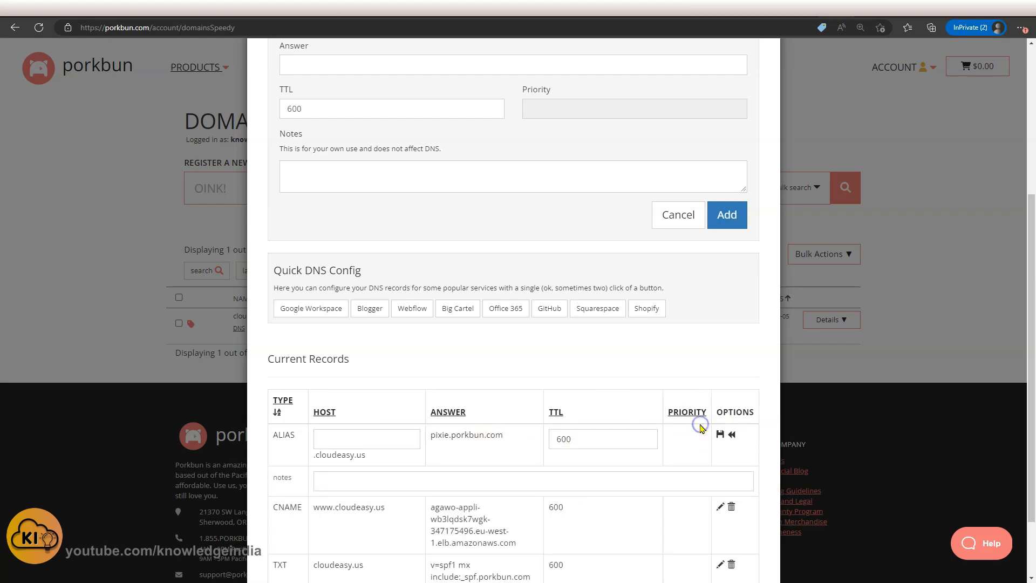
left_click(723, 436)
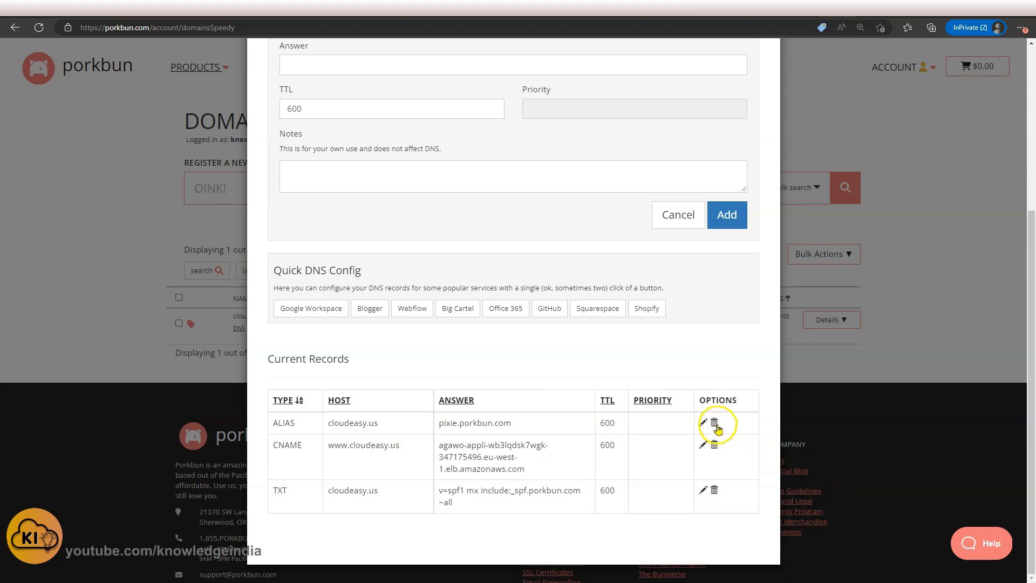
left_click(714, 424)
left_click(570, 86)
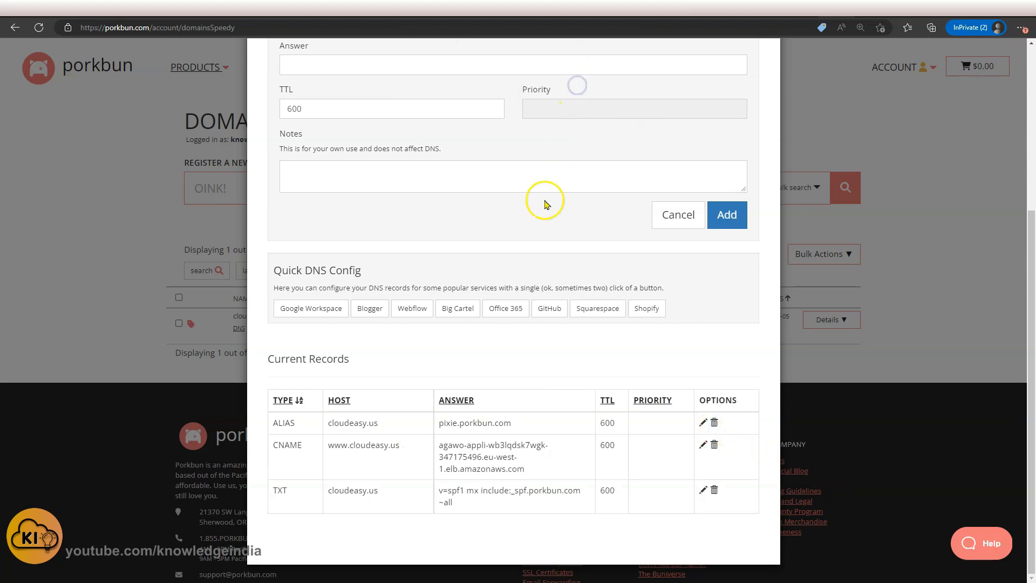
Try to add a root-domain CNAME record answering agawo-appli-wb3lqdsk7wgk-347175496.eu-west-1.elb.amazonaws.com.
scroll(551, 414, "up", 4)
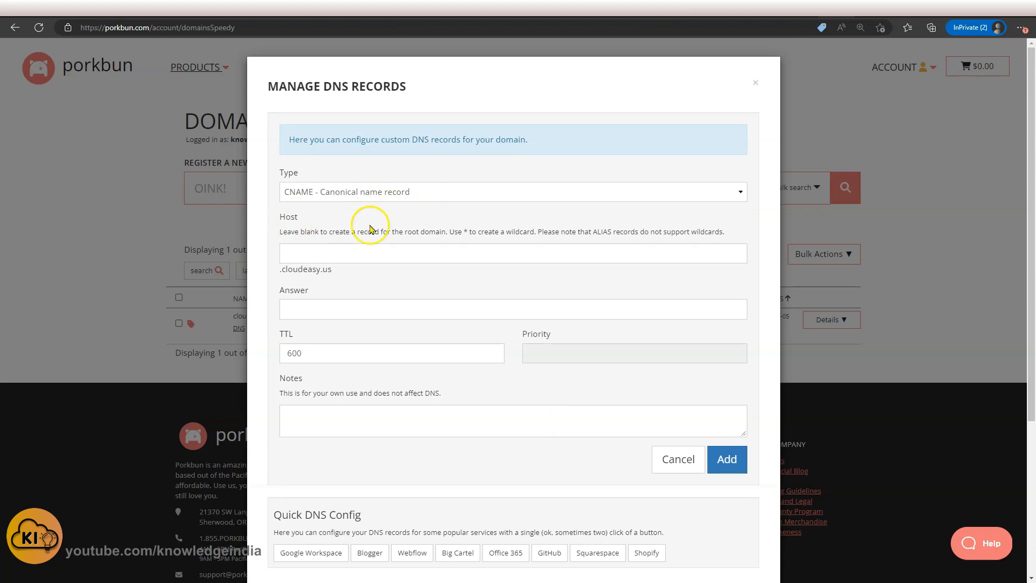
left_click(347, 255)
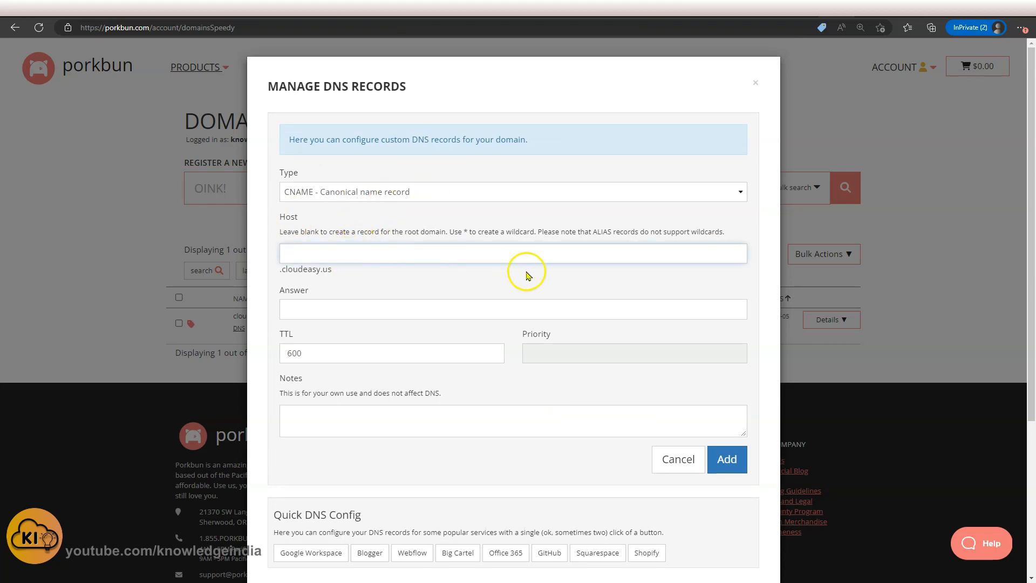
left_click(389, 309)
key("ctrl+v")
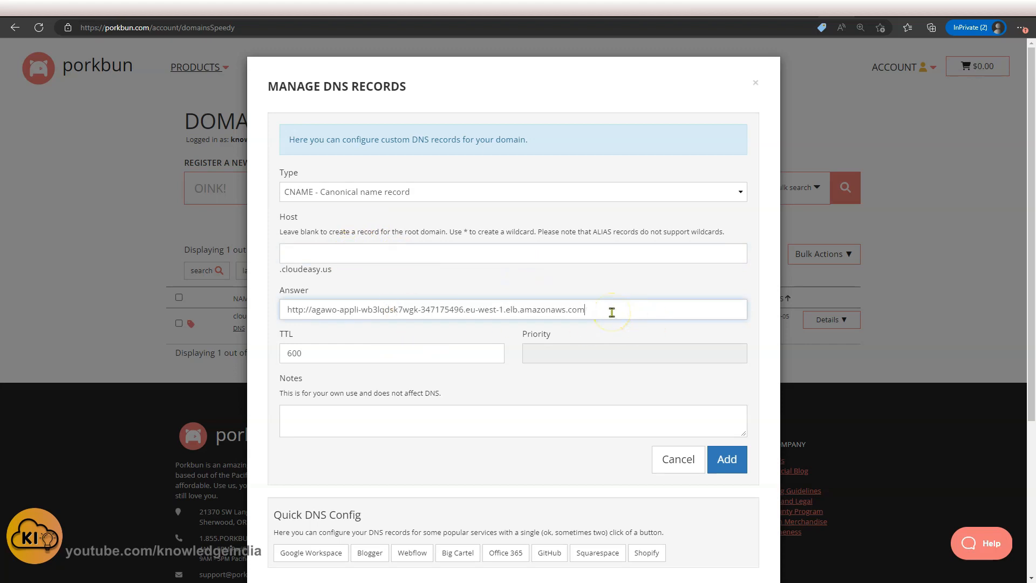
left_click_drag(312, 310, 279, 313)
key("BackSpace")
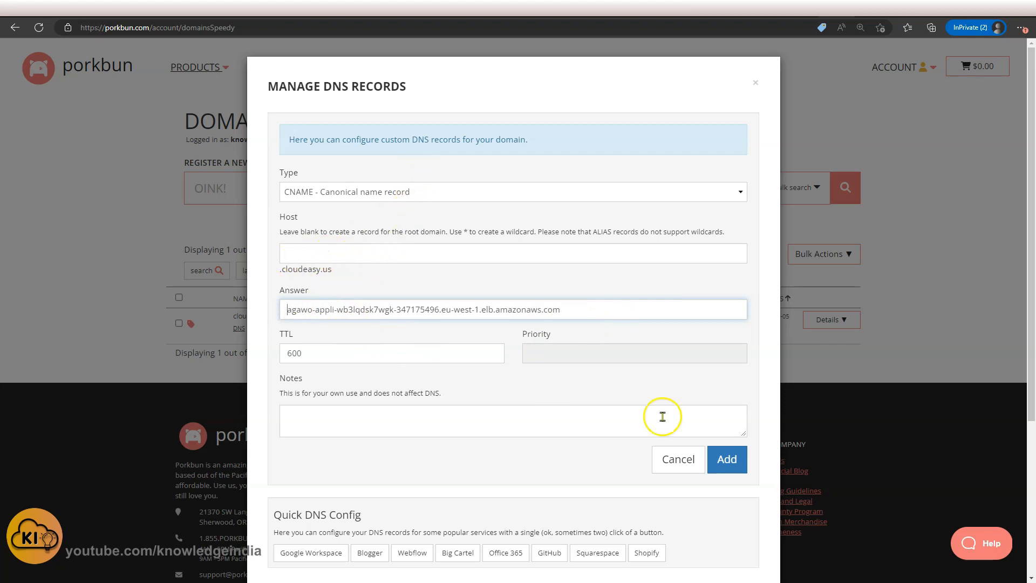
left_click(726, 459)
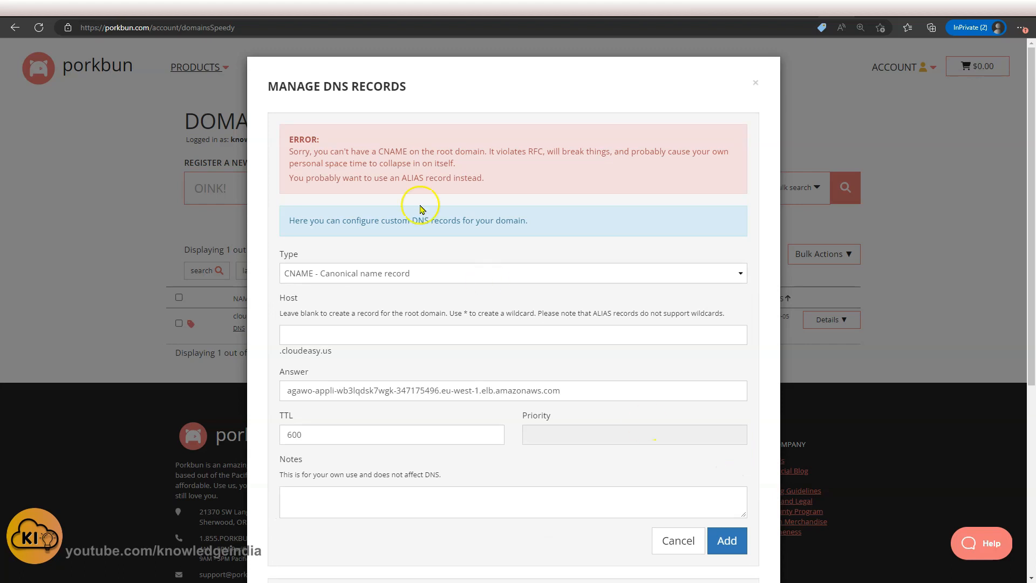
Switch the record type to ALIAS - CNAME flattening record and add the root-domain record.
left_click_drag(318, 155, 478, 165)
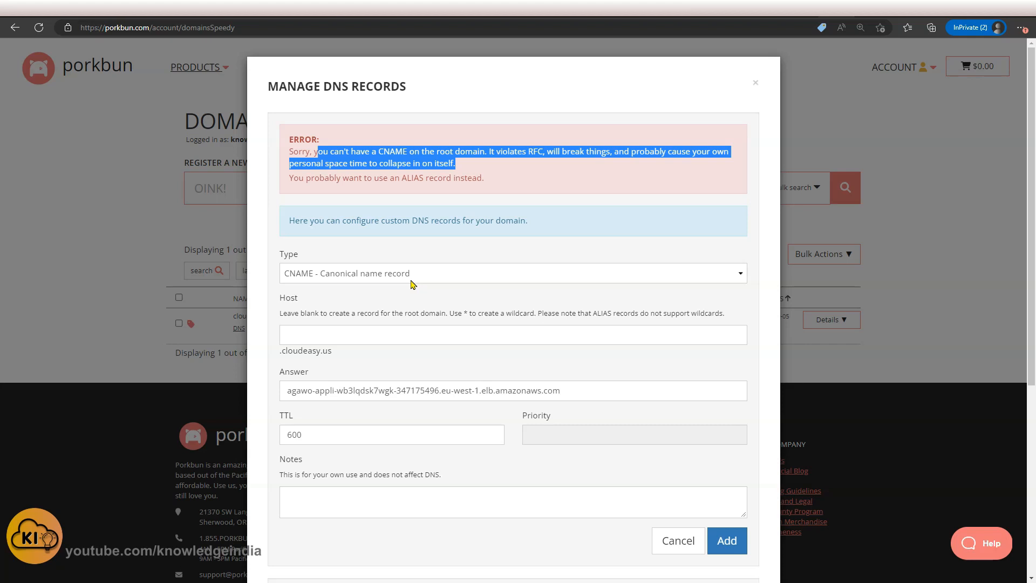
left_click(458, 274)
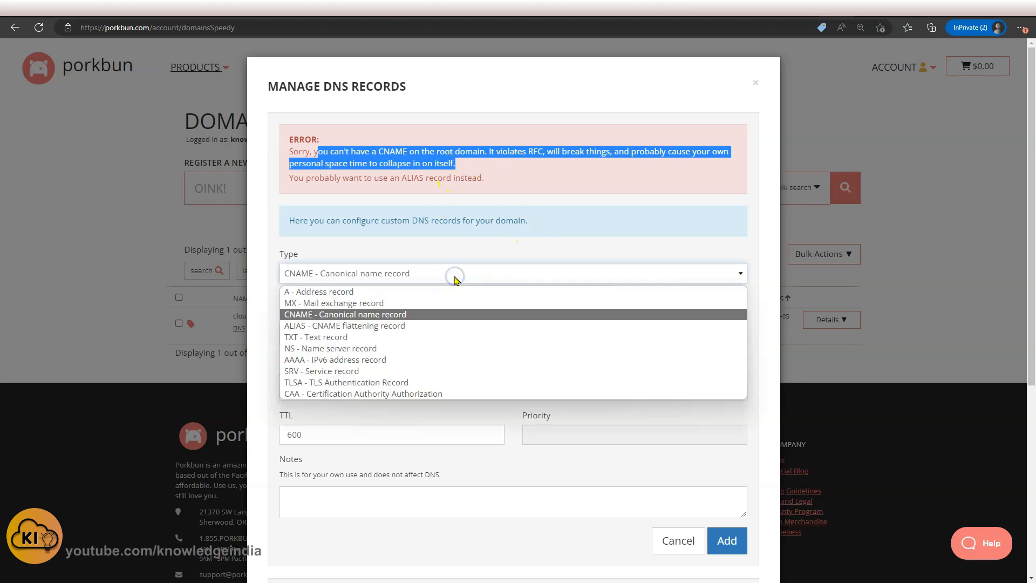
left_click(394, 326)
left_click(511, 309)
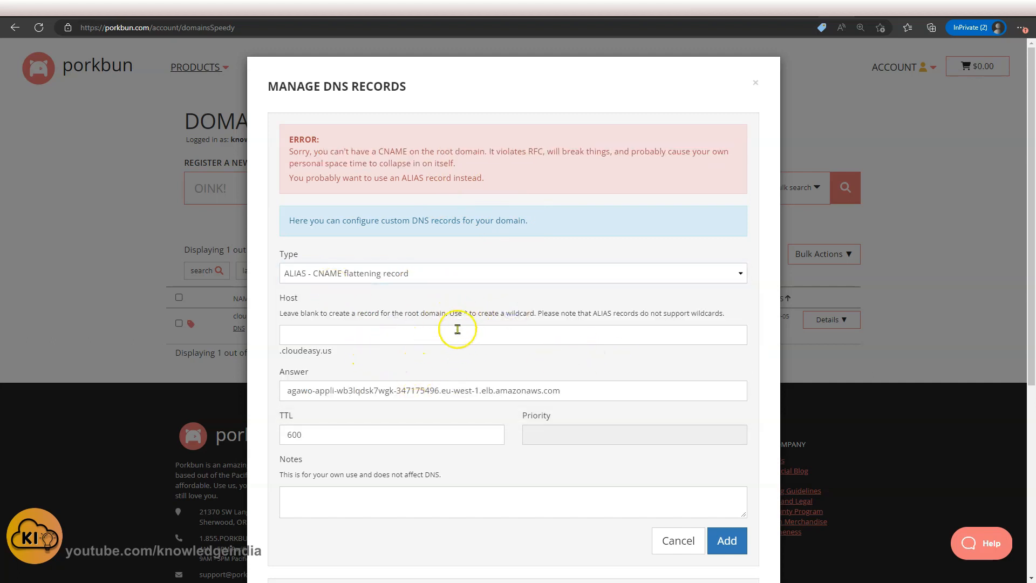
left_click(727, 541)
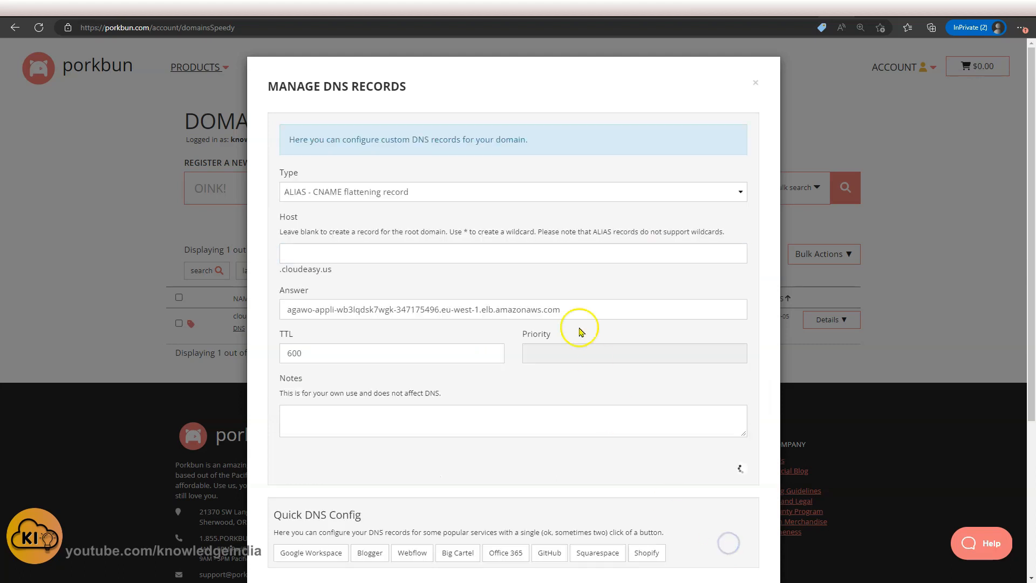
Reload cloudeasy.us in the private window to test the new root-domain record and select the returned text.
scroll(571, 301, "down", 5)
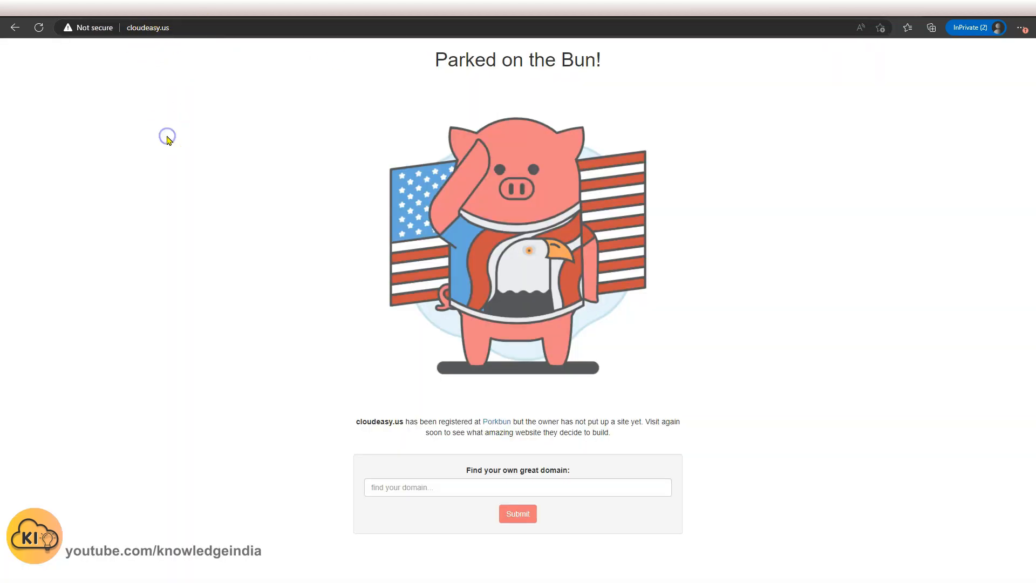
key("F5")
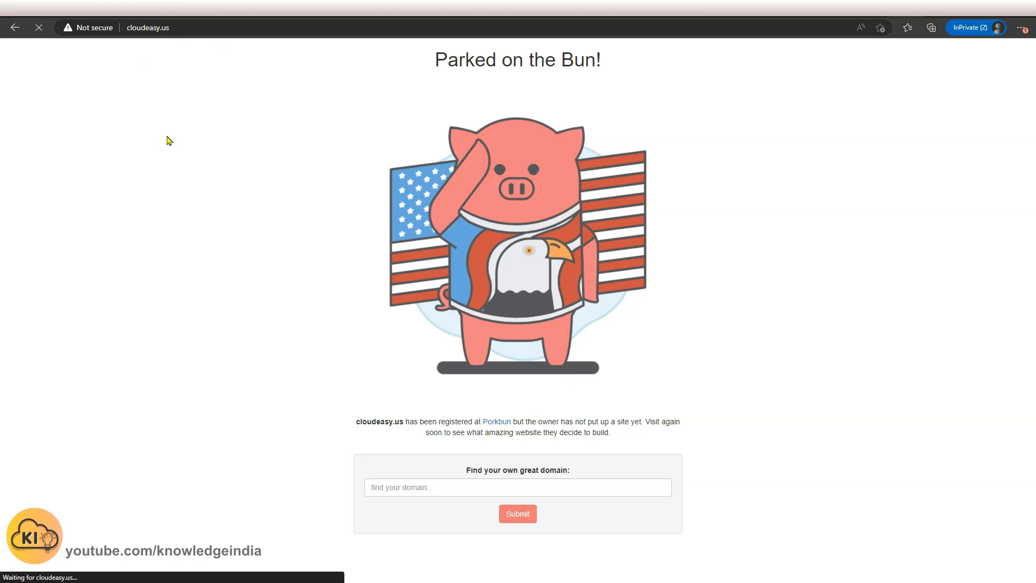
key("F5")
left_click(216, 85)
left_click_drag(216, 85, 14, 68)
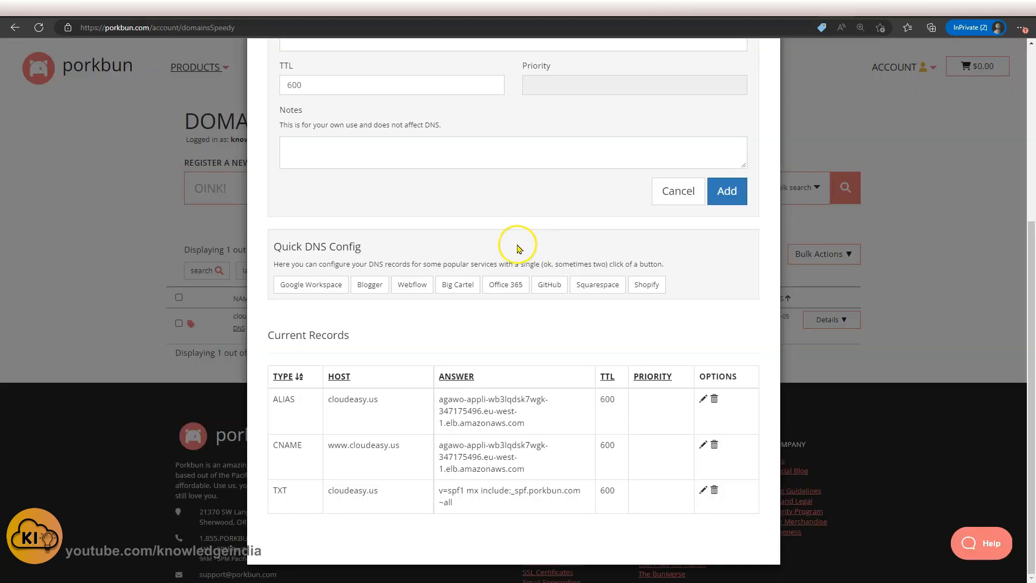
scroll(516, 246, "up", 5)
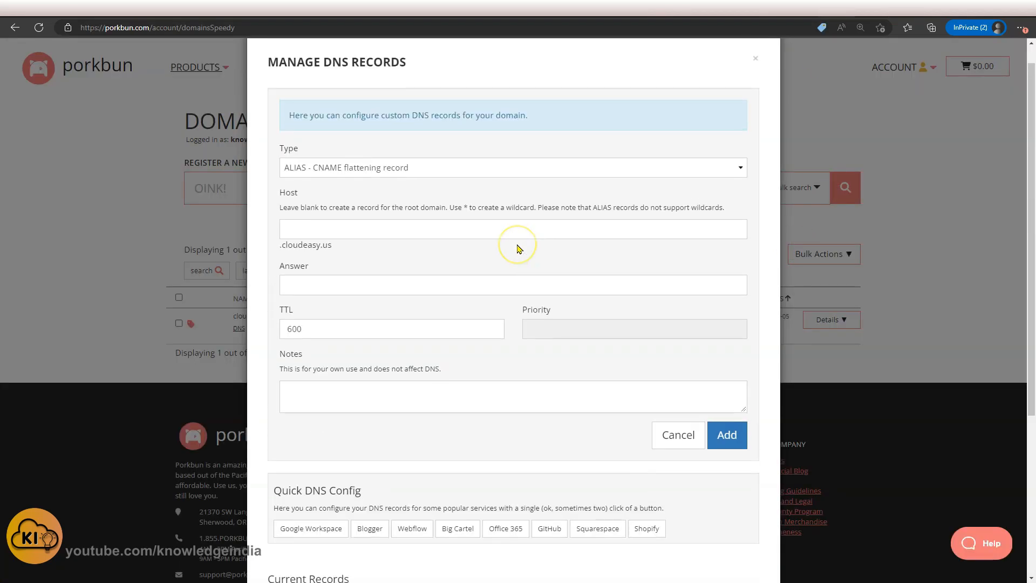
left_click(528, 172)
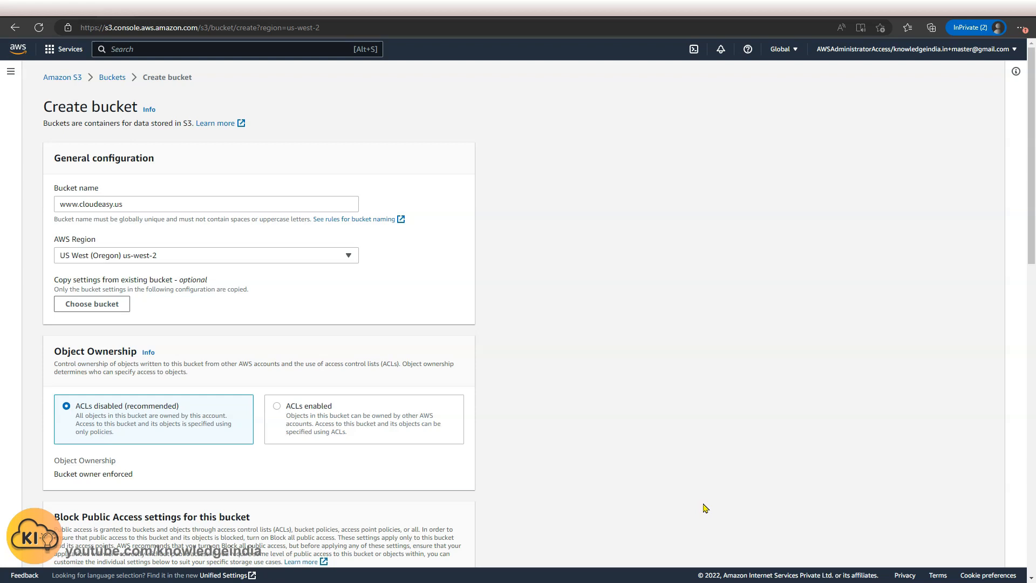
left_click(704, 504)
left_click(677, 451)
scroll(232, 261, "down", 3)
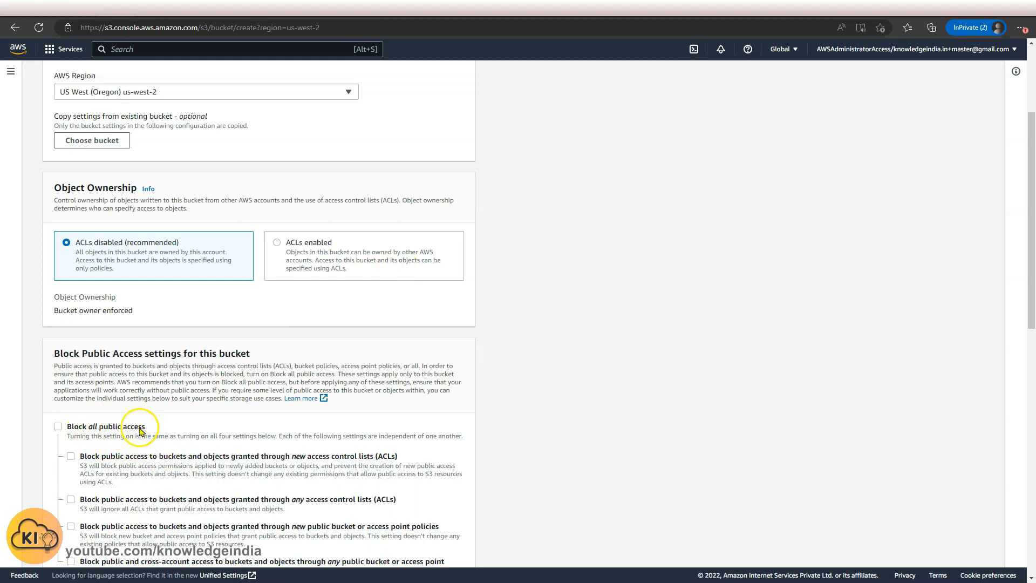
scroll(357, 351, "down", 9)
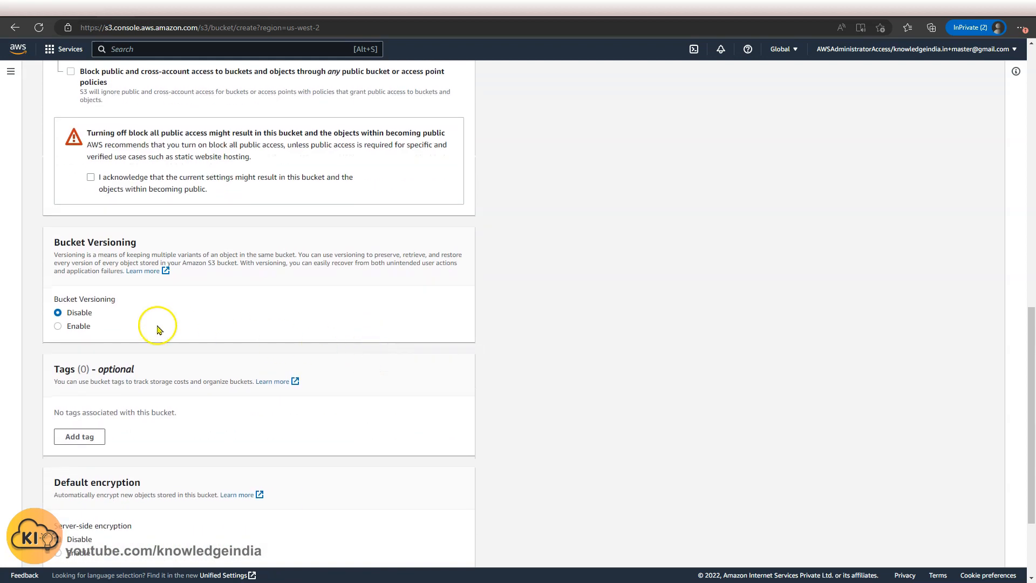
left_click(135, 191)
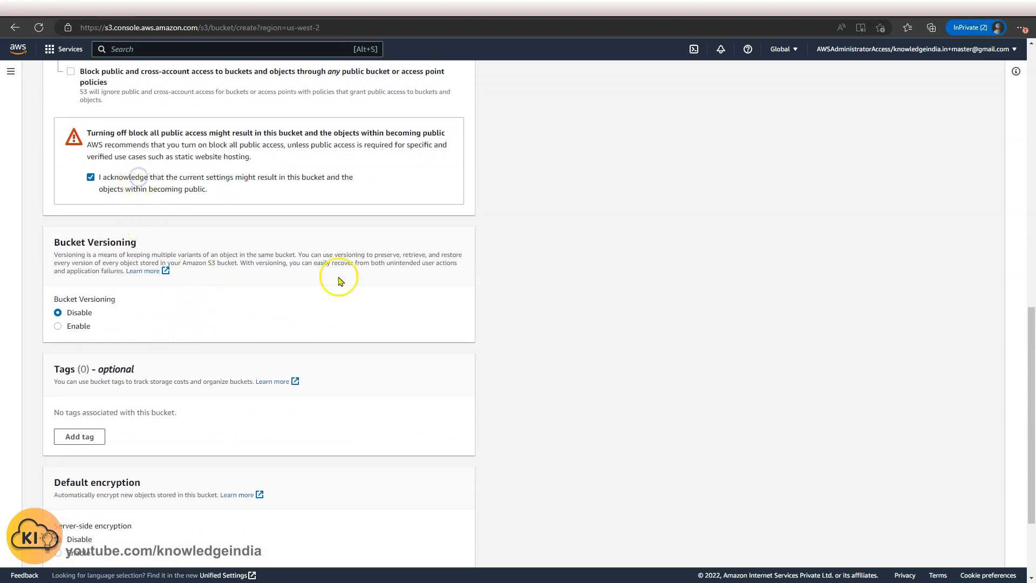
scroll(377, 302, "down", 3)
left_click(443, 549)
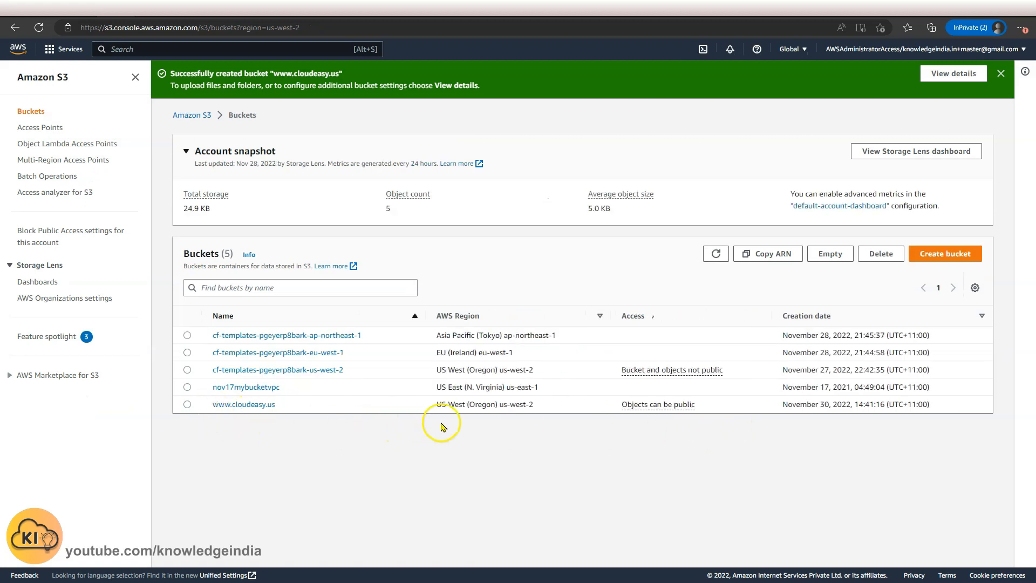
Create a second S3 bucket named cloudeasy.us with all public access blocking turned off and acknowledged.
left_click(940, 254)
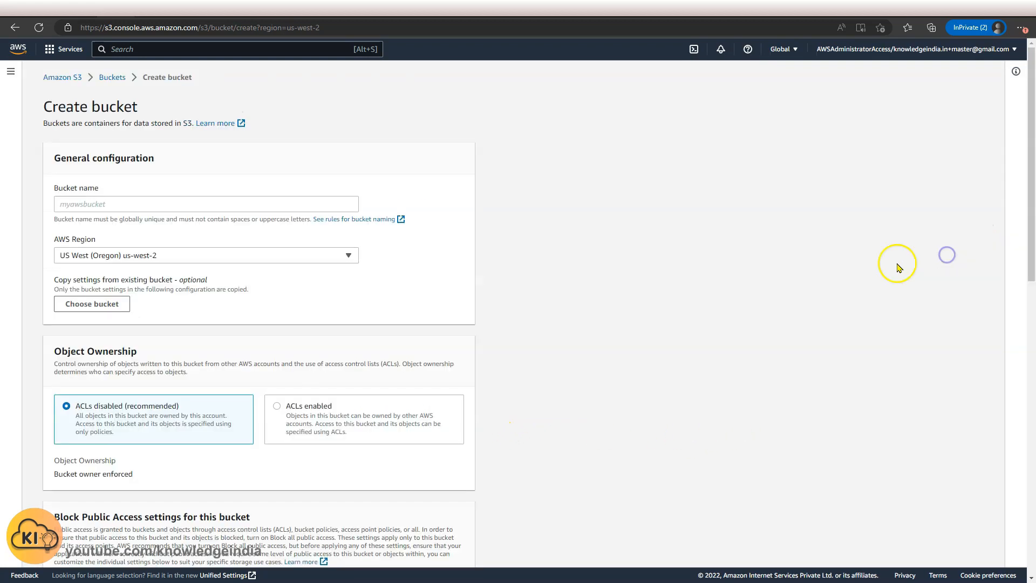
left_click(246, 203)
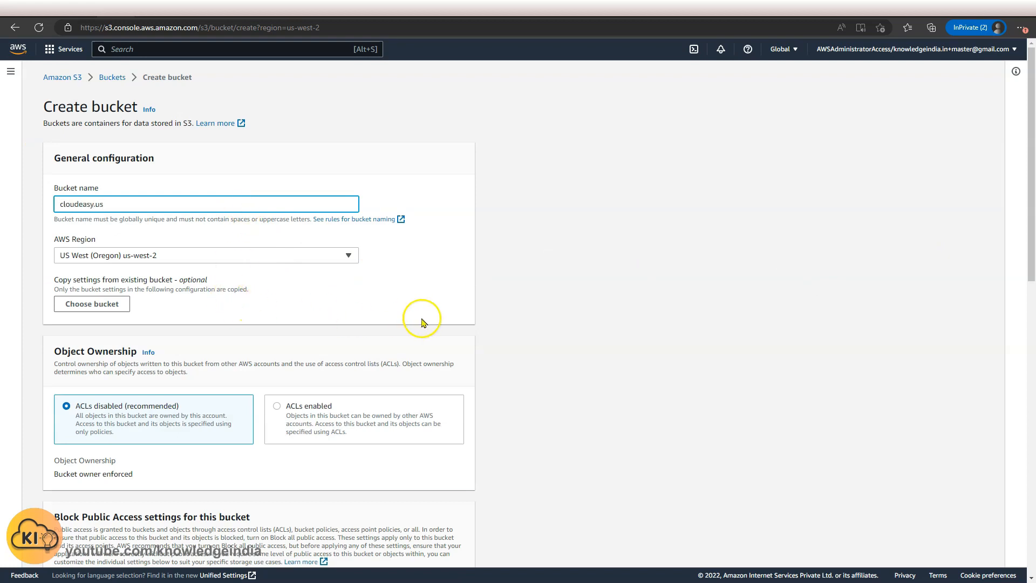
scroll(340, 324, "down", 3)
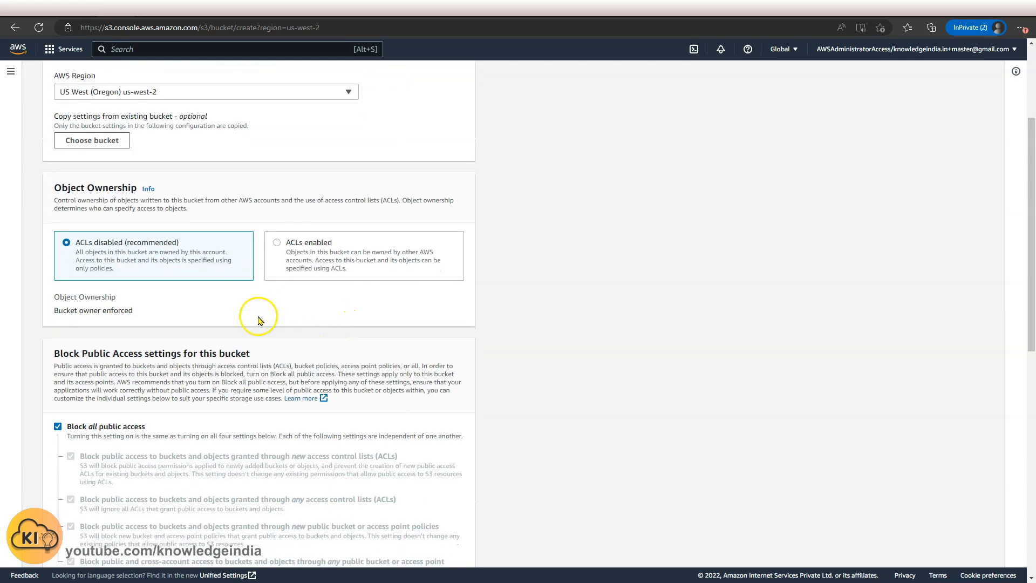
left_click(69, 427)
scroll(162, 378, "down", 5)
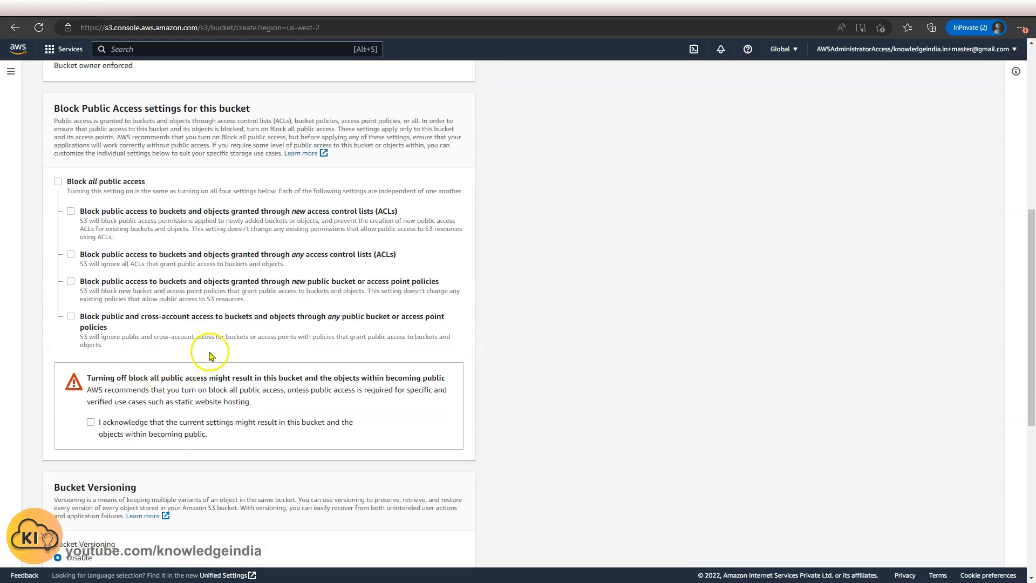
left_click(127, 423)
scroll(346, 345, "down", 7)
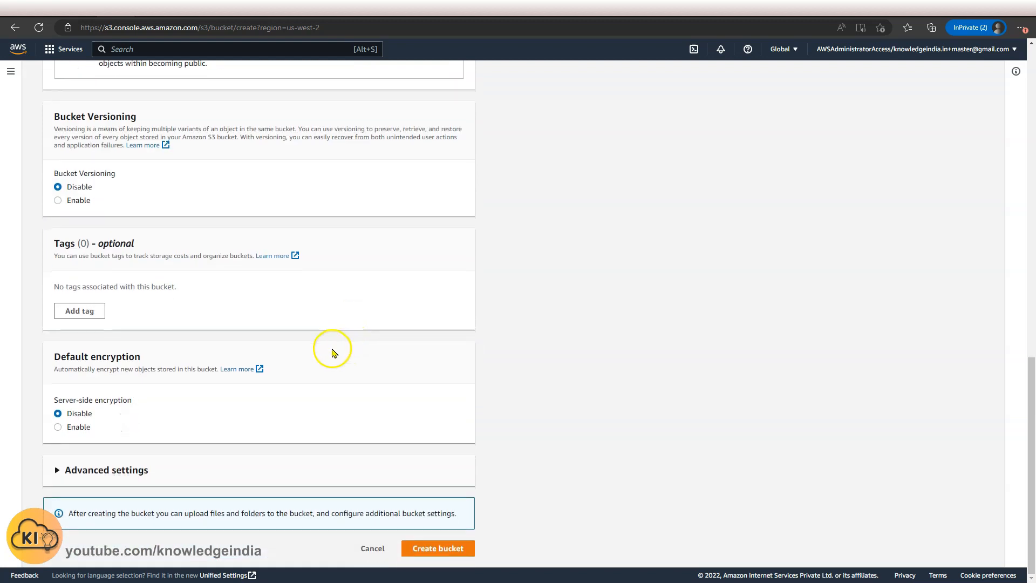
left_click(433, 549)
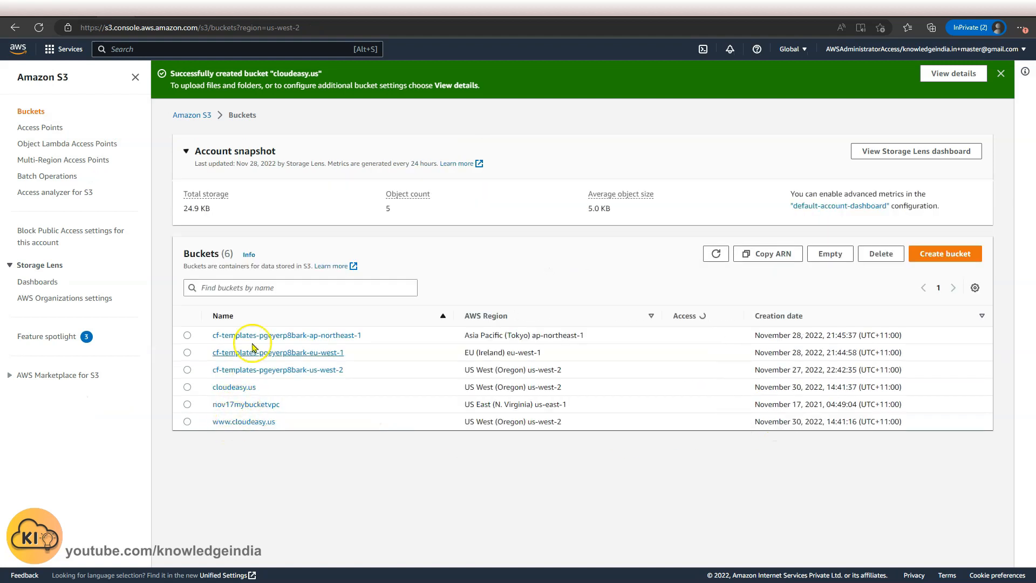
left_click(225, 316)
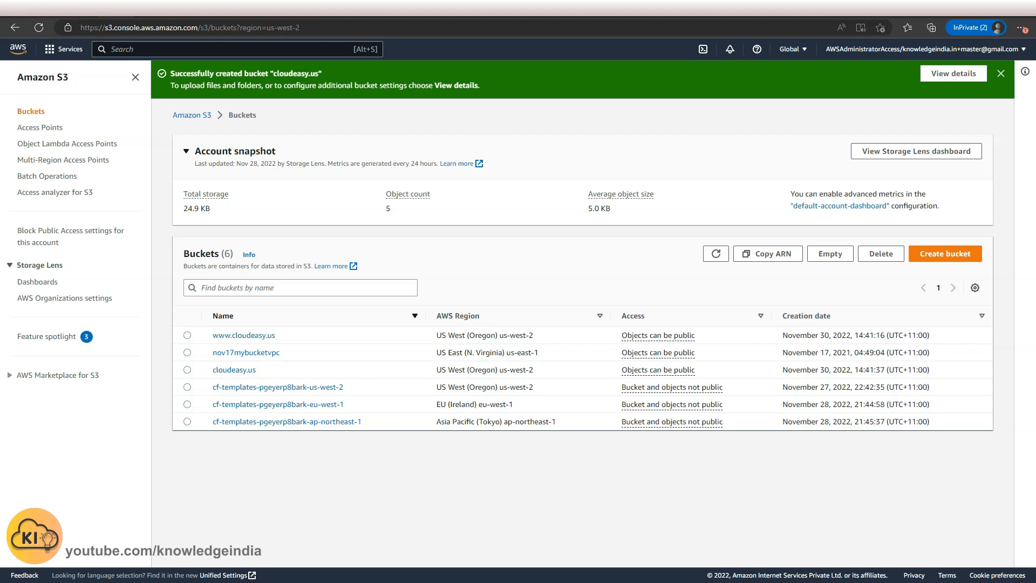
left_click(256, 335)
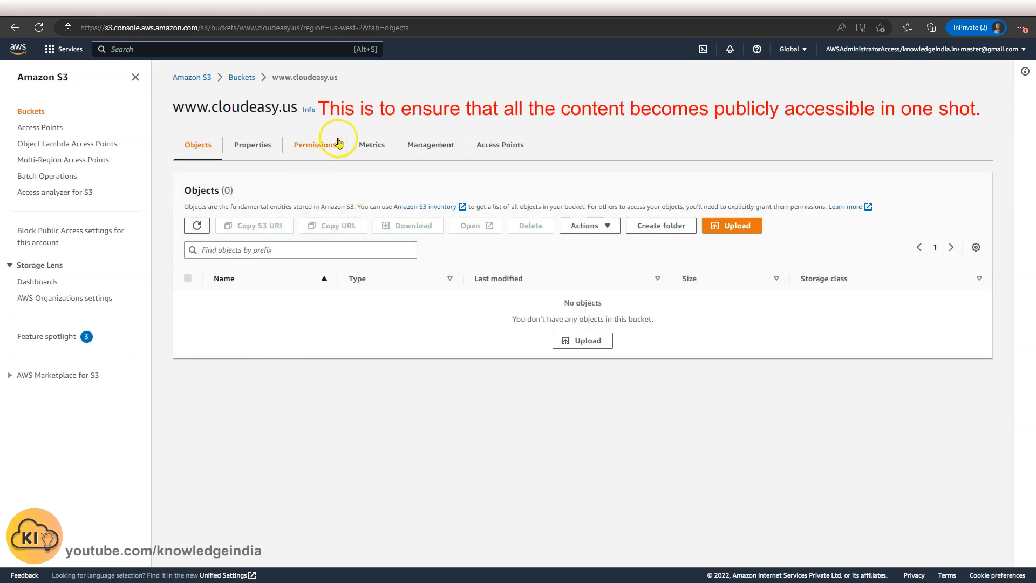
left_click(302, 150)
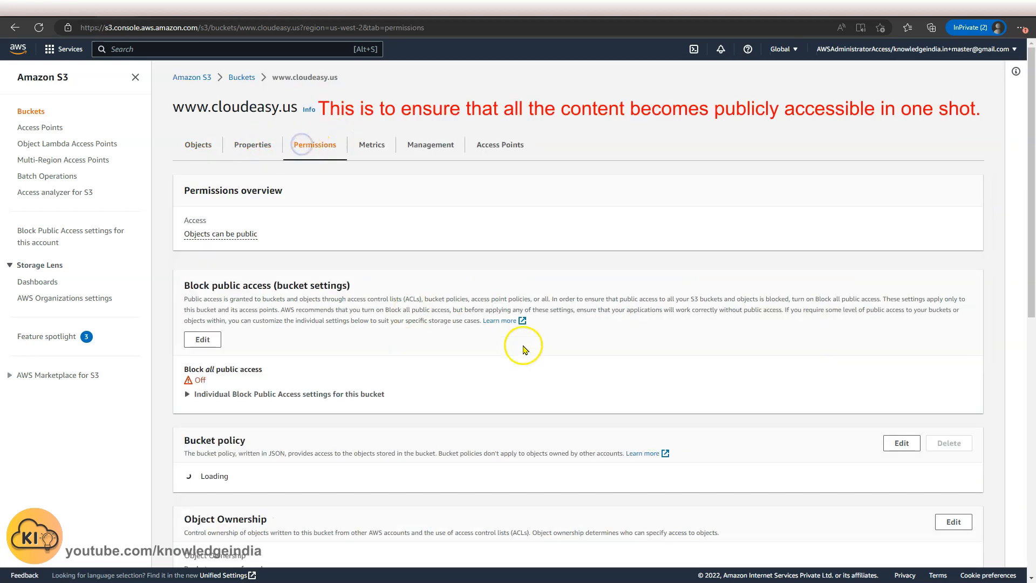
scroll(523, 351, "down", 6)
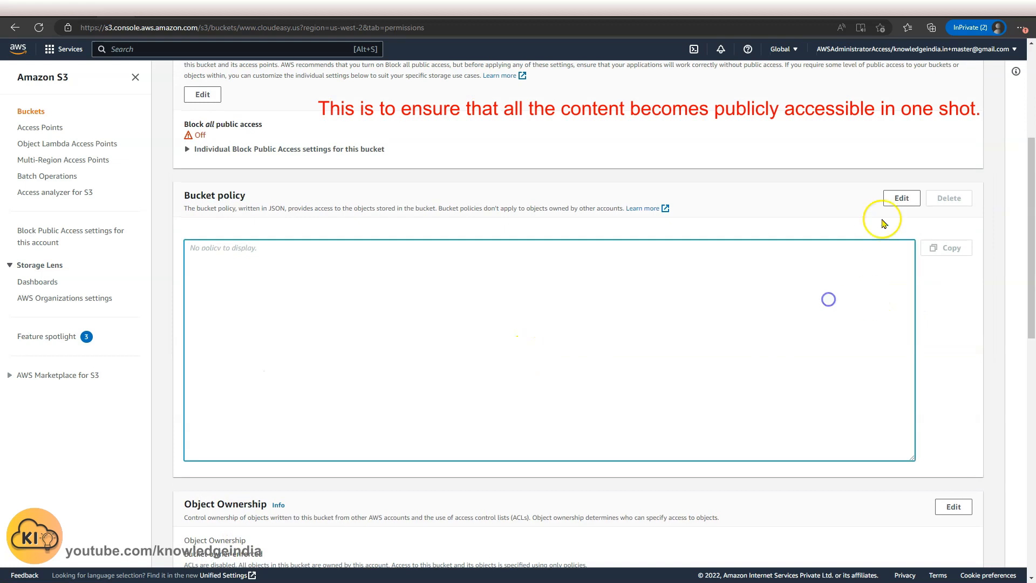
left_click(901, 198)
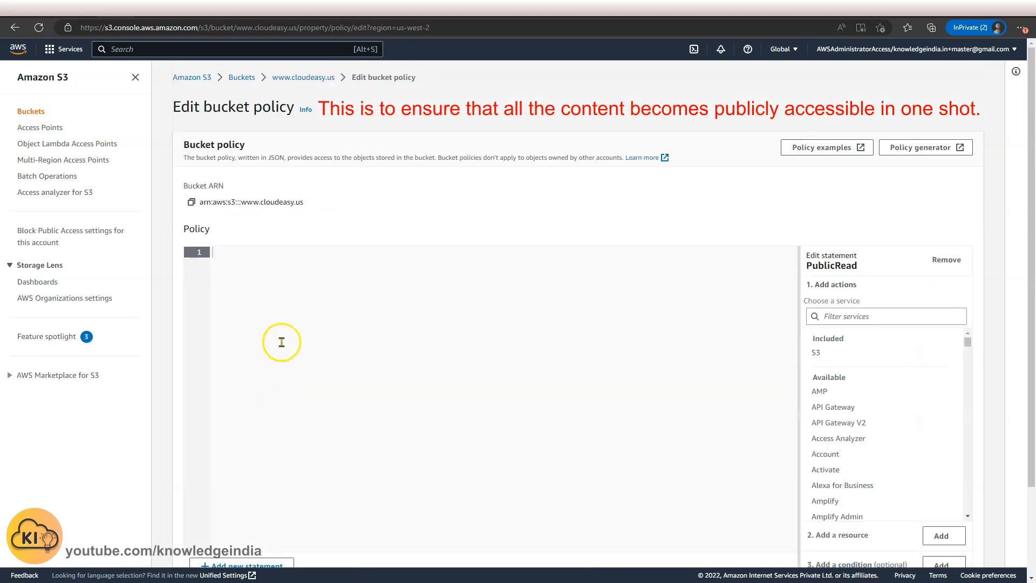
left_click(280, 340)
type("{     \"Version\": \"2012-10-17\",     \"Statement\": [         {             \"Sid\": \"PublicReadGetObject\",             \"Effect\": \"Allow\",             \"Principal\": \"*\",             \"Action\": [                 \"s3:GetObject\"             ],             \"Resource\": [                 \"arn:aws:s3:::Bucket-Name/*\"             ]         }     ] }")
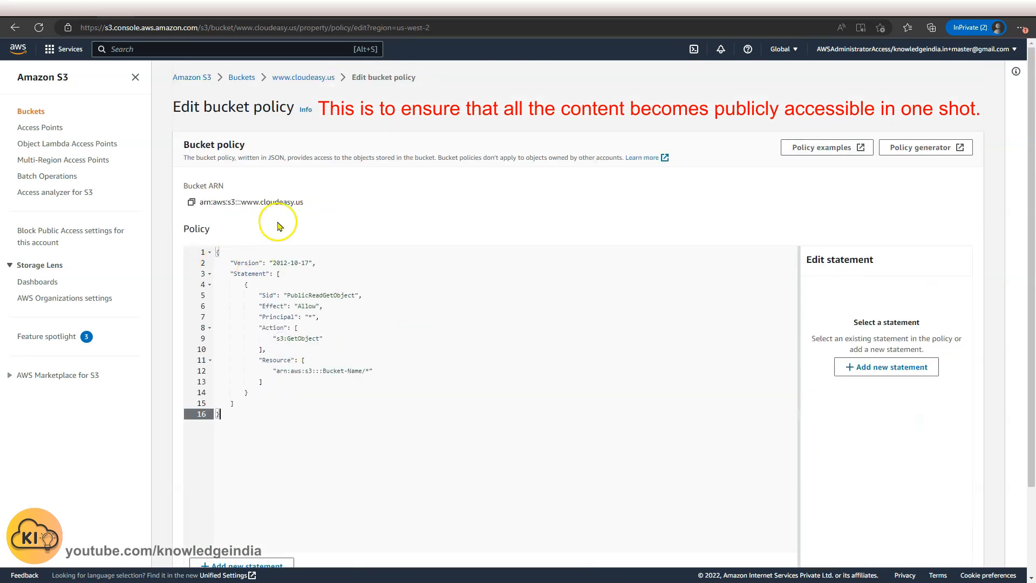
left_click_drag(241, 201, 307, 205)
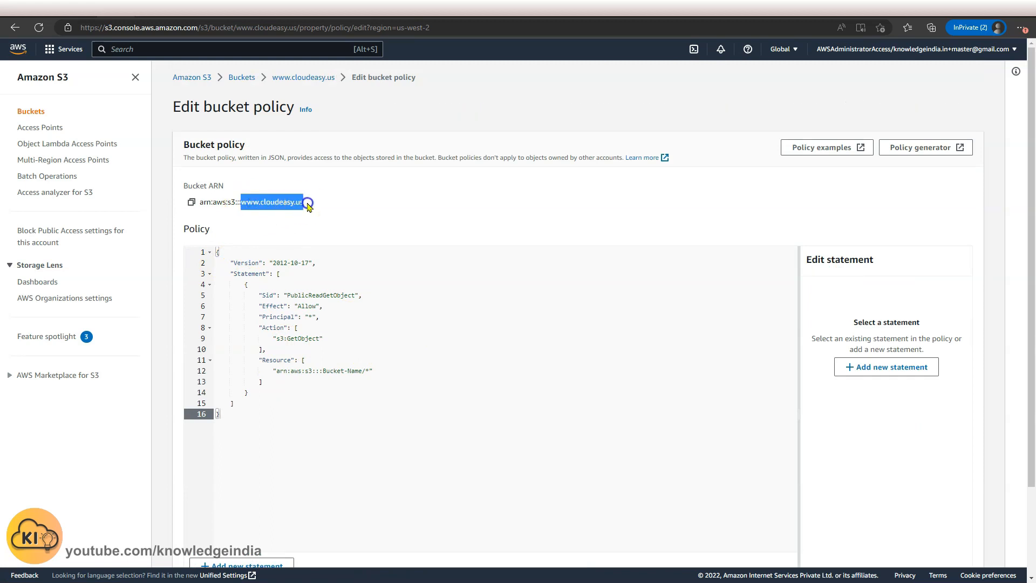
double_click(332, 371)
key("BackSpace")
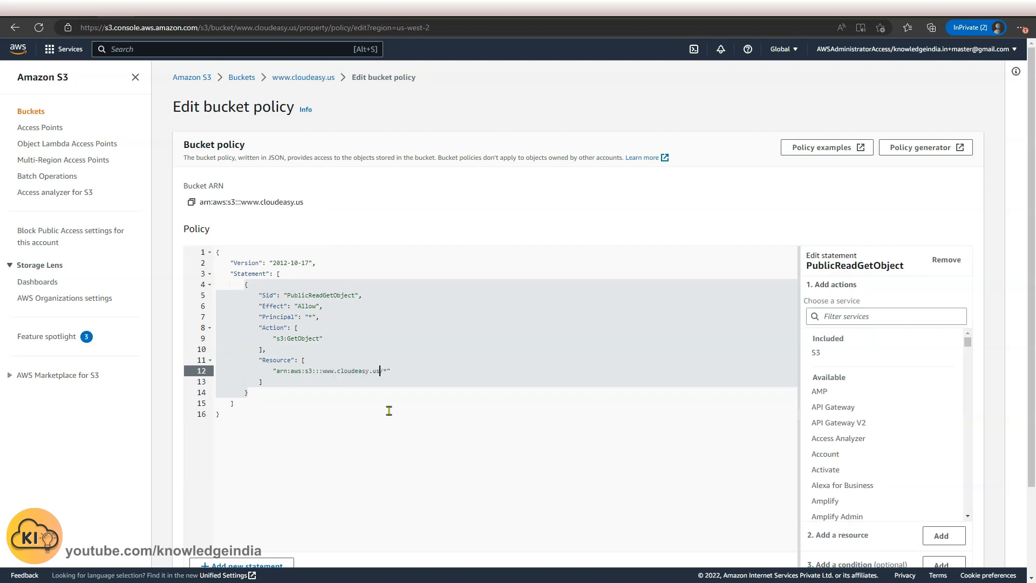
scroll(389, 410, "down", 3)
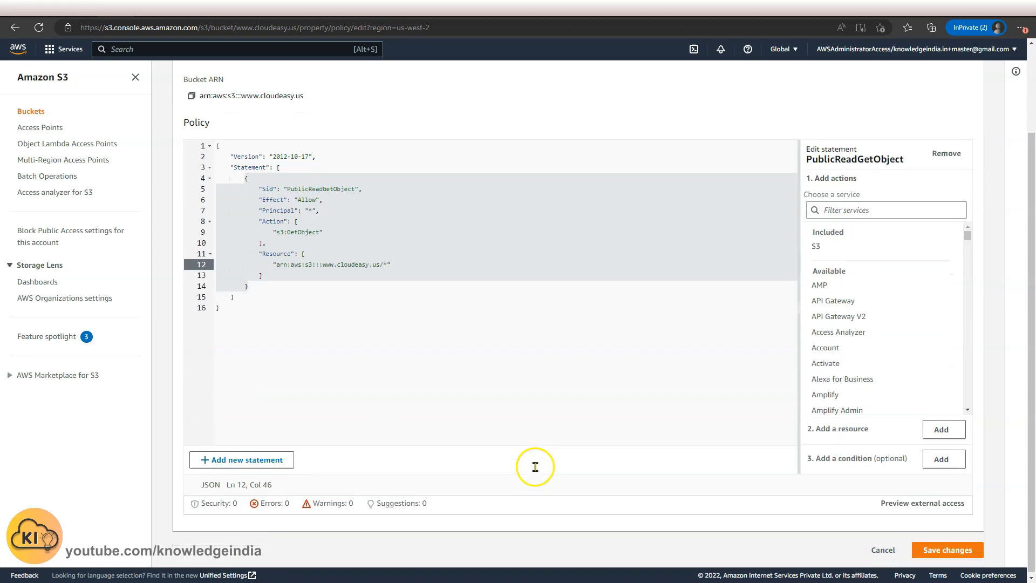
left_click(956, 551)
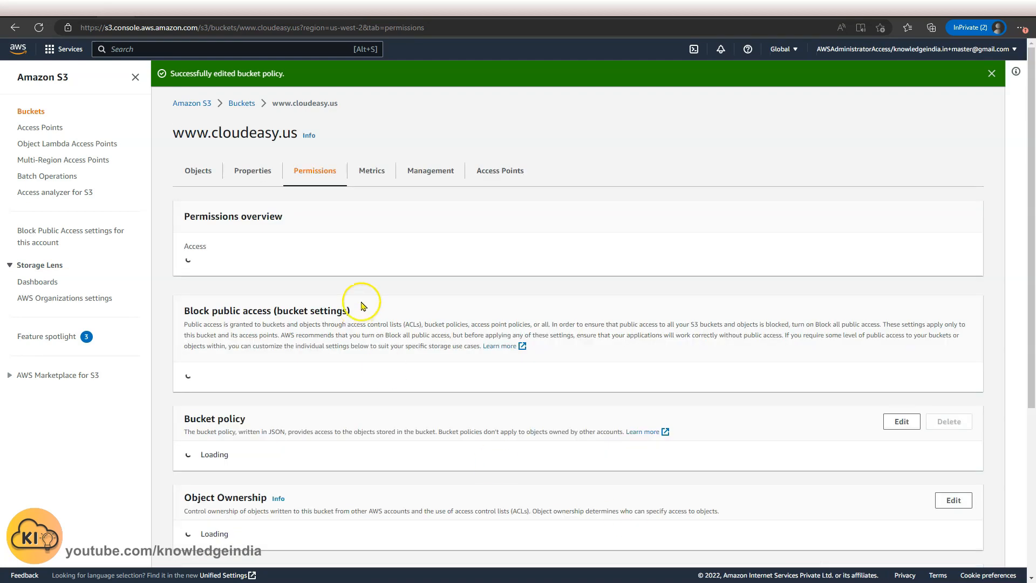
scroll(362, 309, "down", 15)
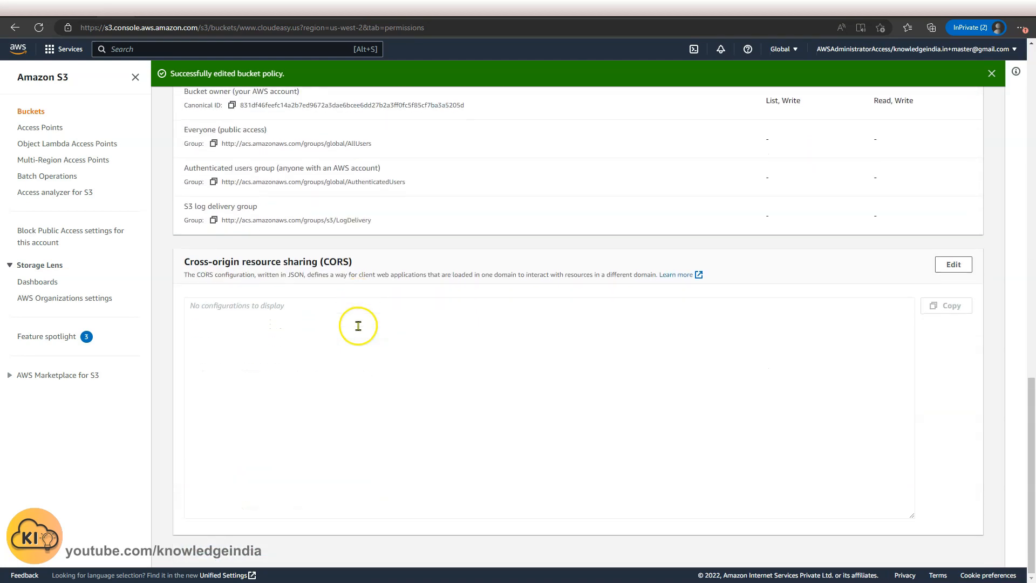
scroll(358, 325, "up", 20)
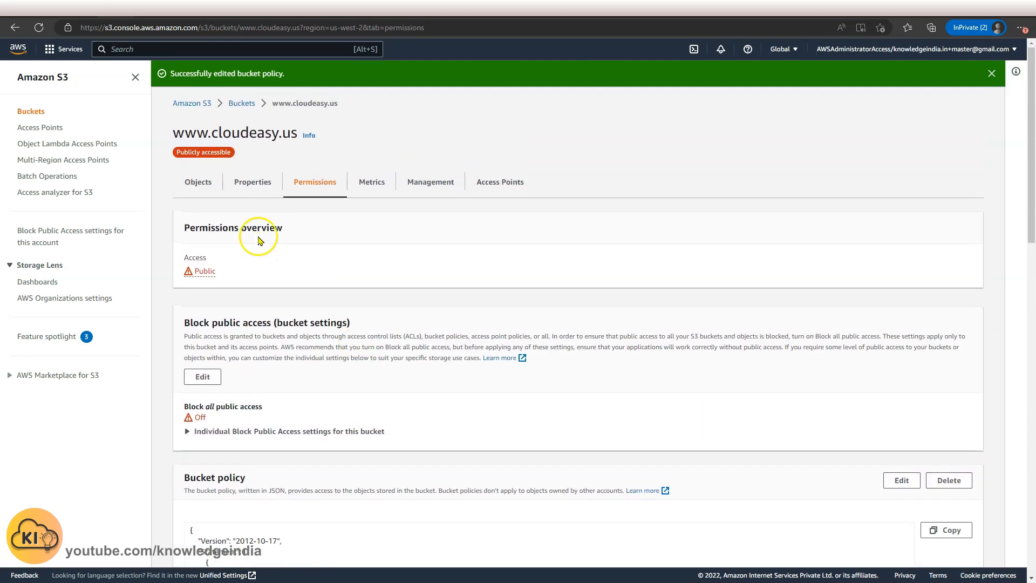
left_click(263, 189)
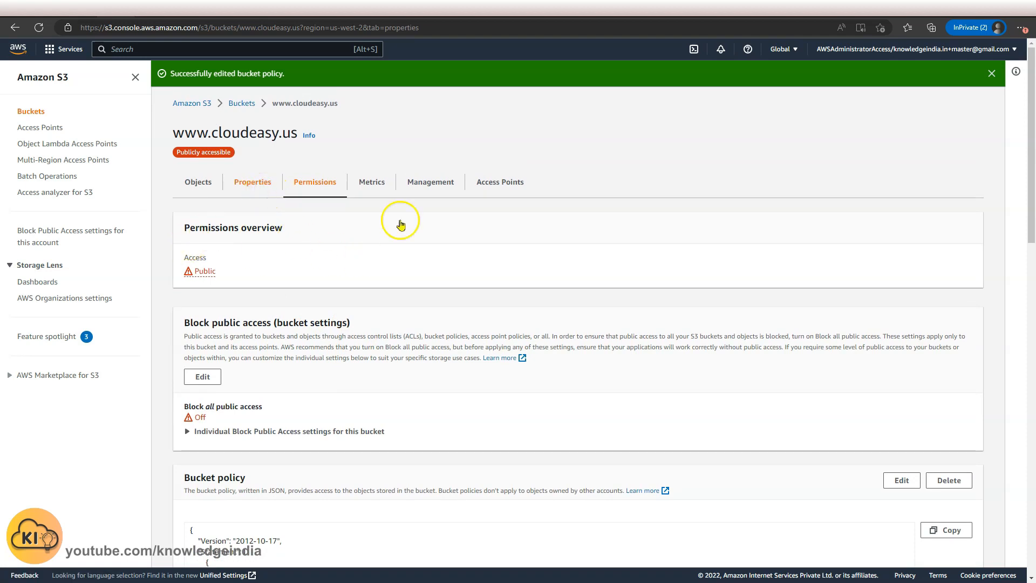
scroll(296, 347, "down", 20)
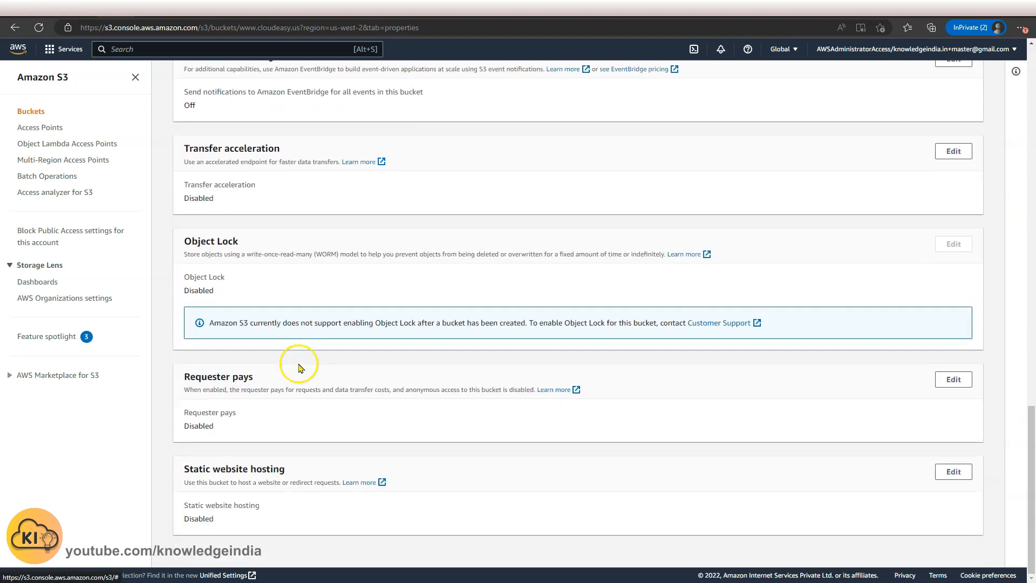
left_click(950, 472)
left_click(209, 216)
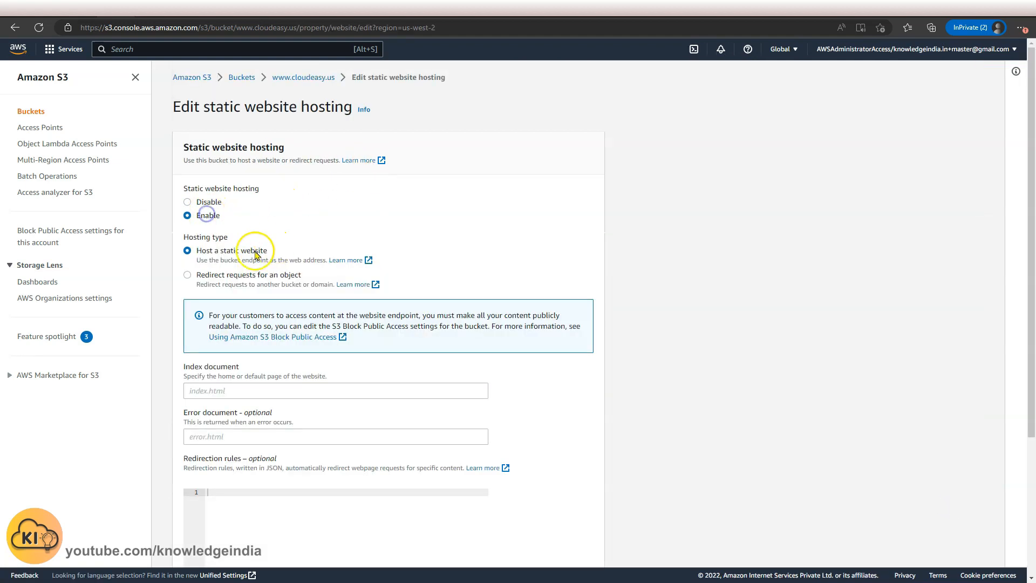
left_click(266, 386)
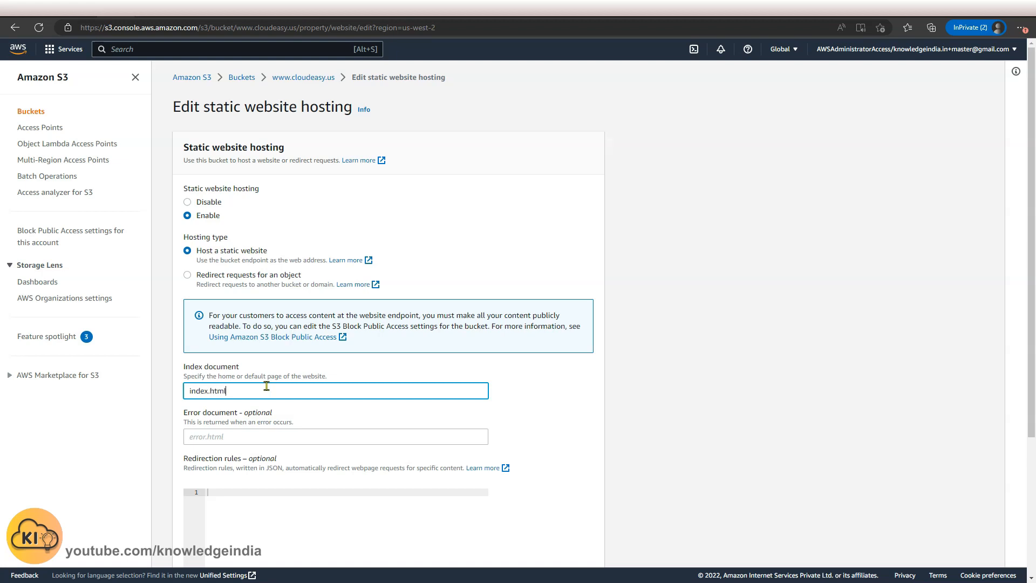
scroll(392, 392, "down", 3)
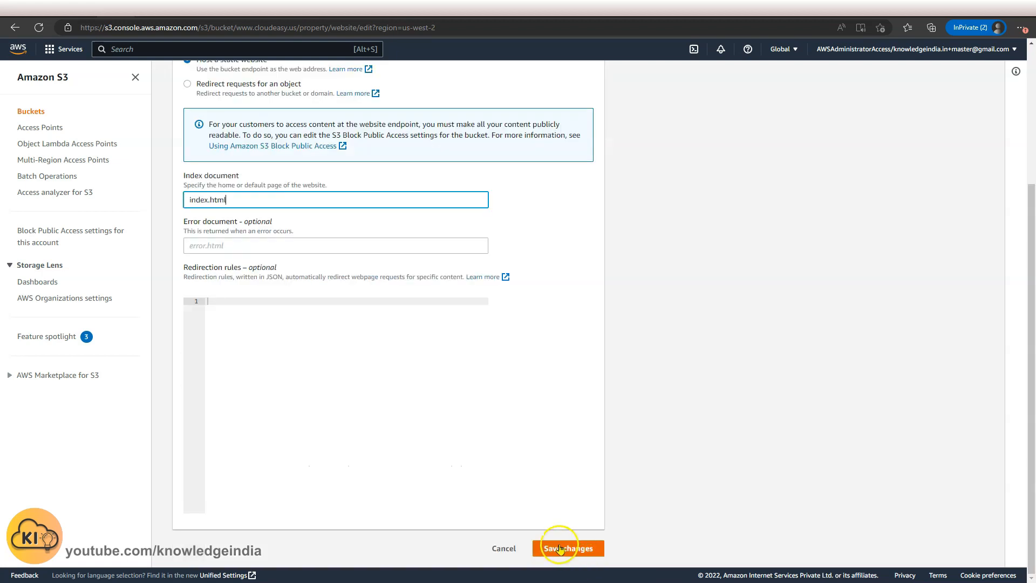
left_click(559, 549)
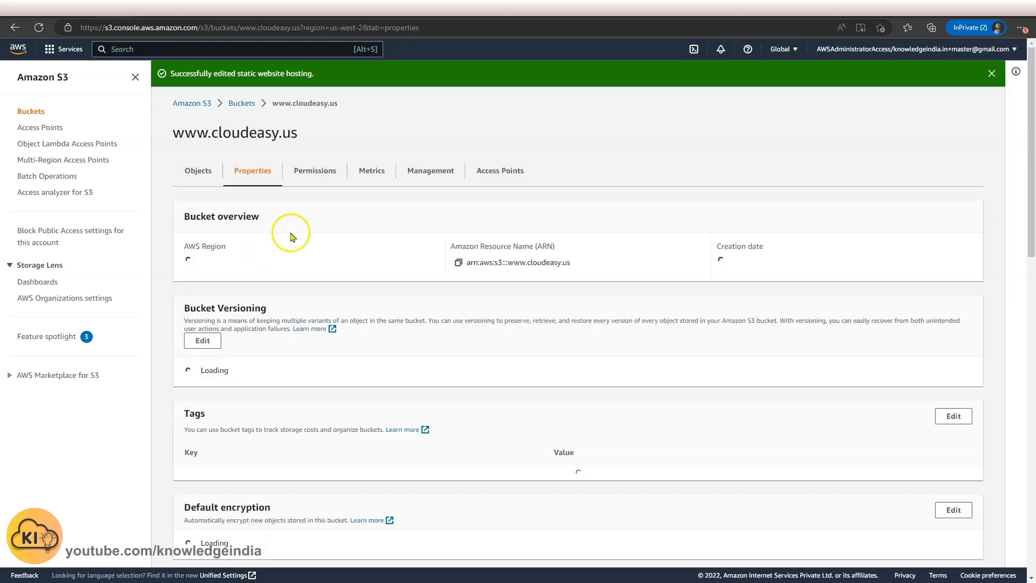
Open the cloudeasy.us bucket's permissions and save the PublicReadGetObject bucket policy with resource arn:aws:s3:::cloudeasy.us/*.
left_click(242, 104)
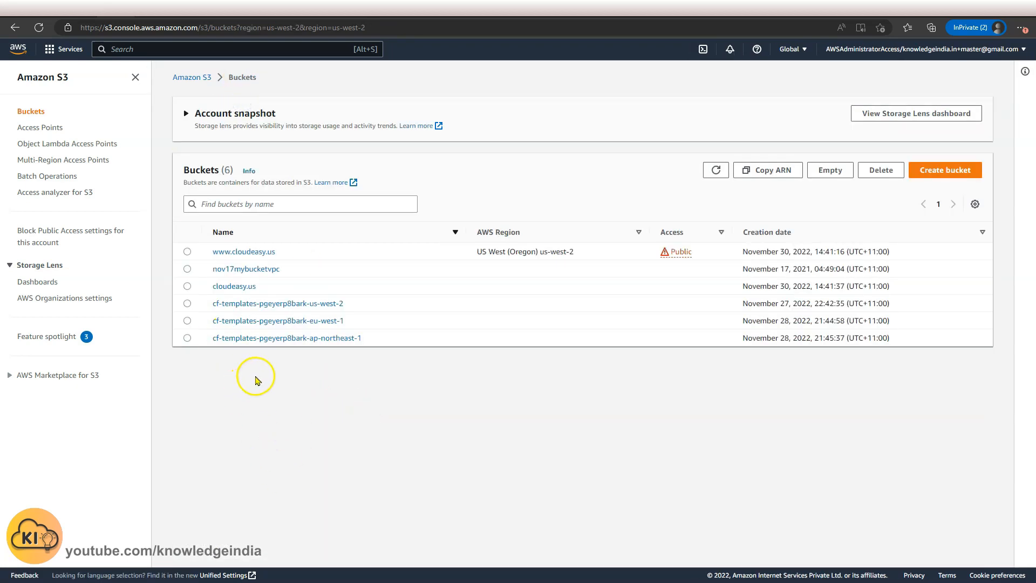
left_click(229, 332)
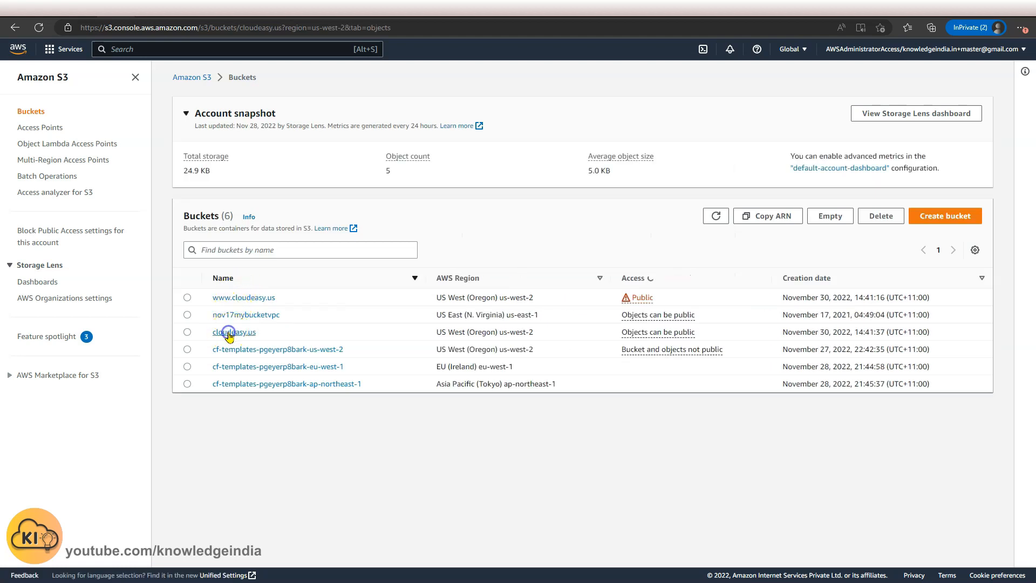
left_click(326, 147)
scroll(307, 471, "down", 5)
scroll(306, 471, "down", 9)
scroll(296, 417, "up", 10)
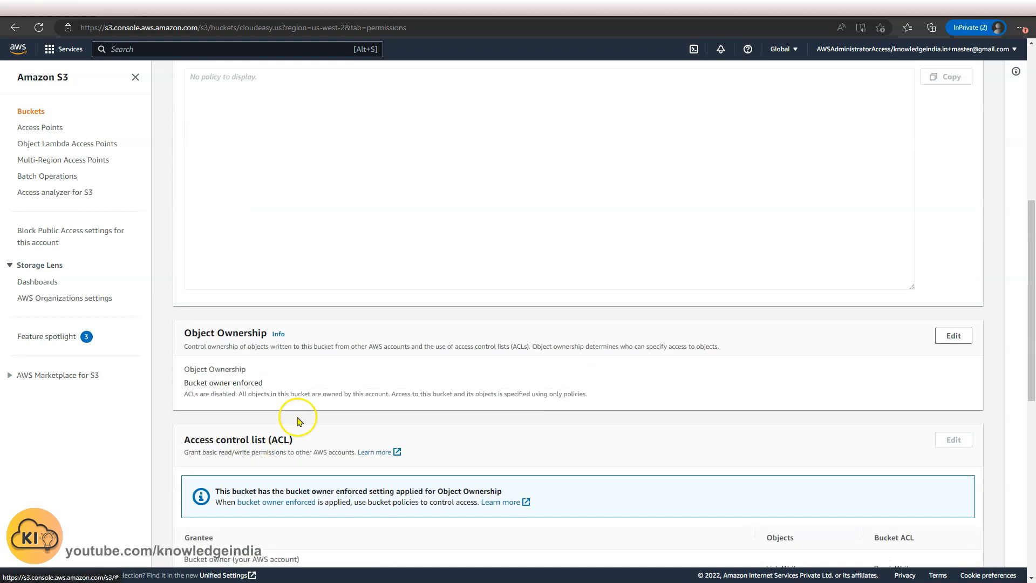
left_click(902, 276)
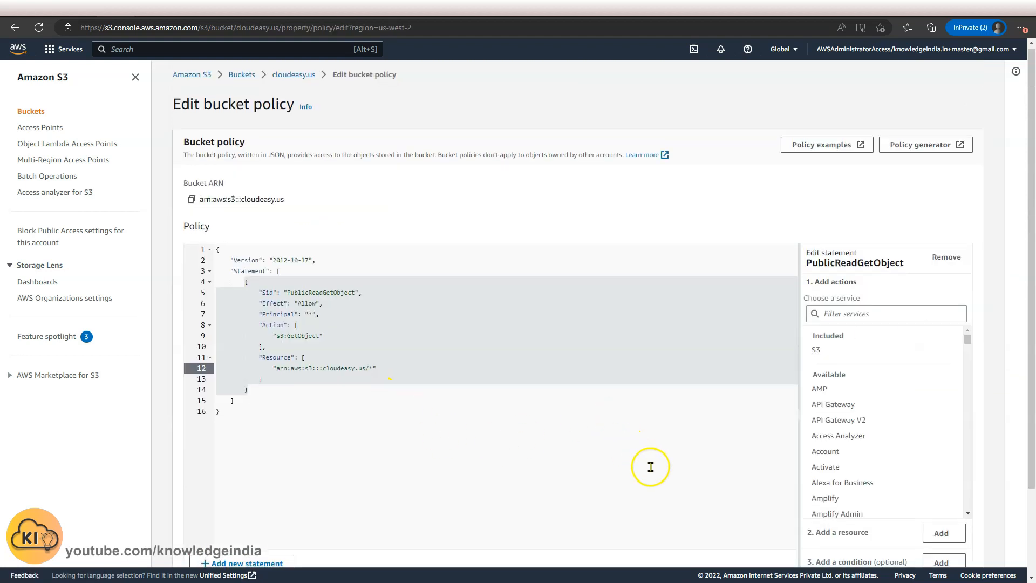
scroll(651, 467, "down", 2)
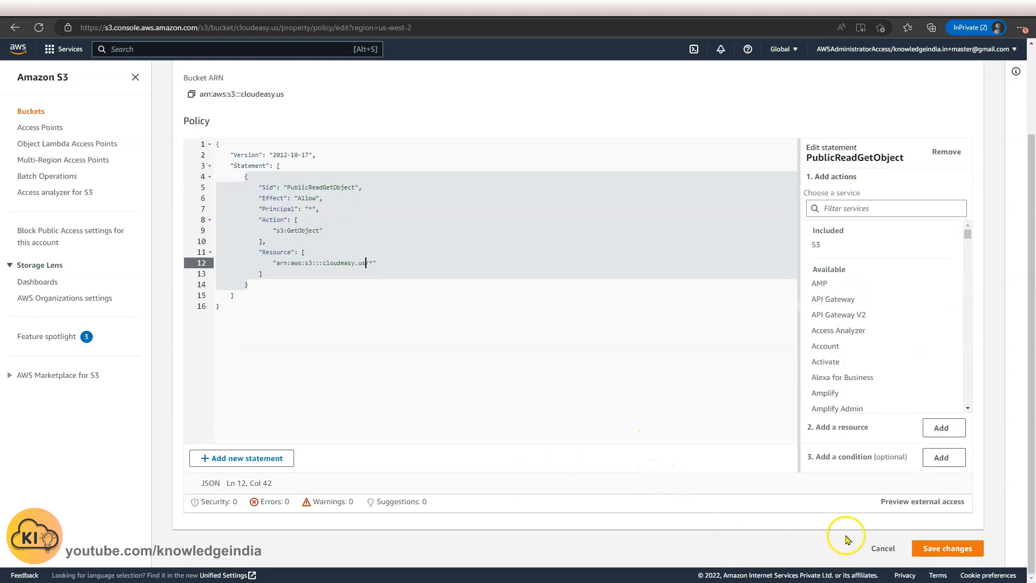
left_click(941, 548)
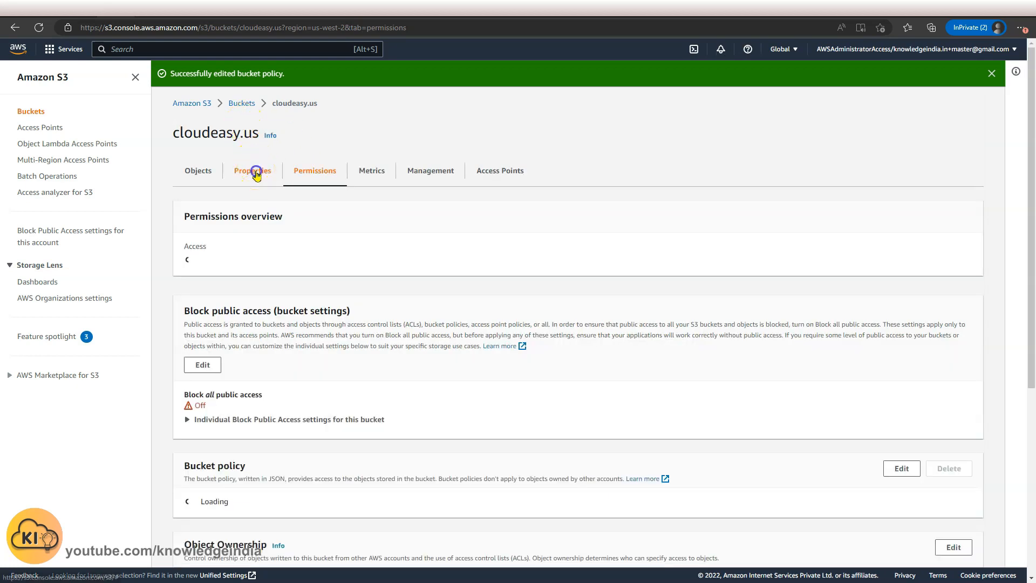
Enable static website hosting on cloudeasy.us, hosting a static website with index.html as the index document.
left_click(254, 170)
scroll(405, 317, "down", 5)
scroll(406, 319, "down", 15)
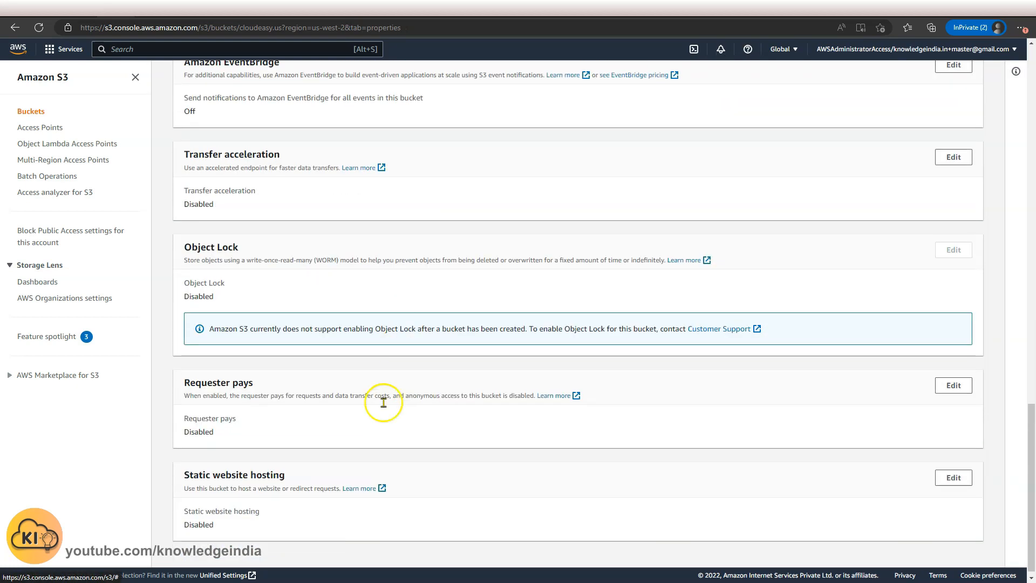
left_click(954, 471)
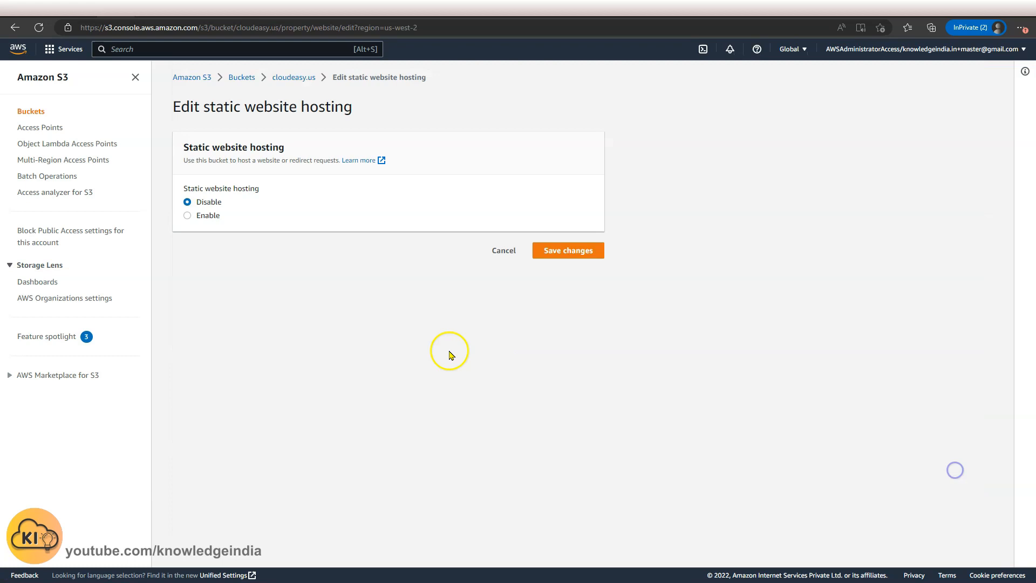
left_click(215, 220)
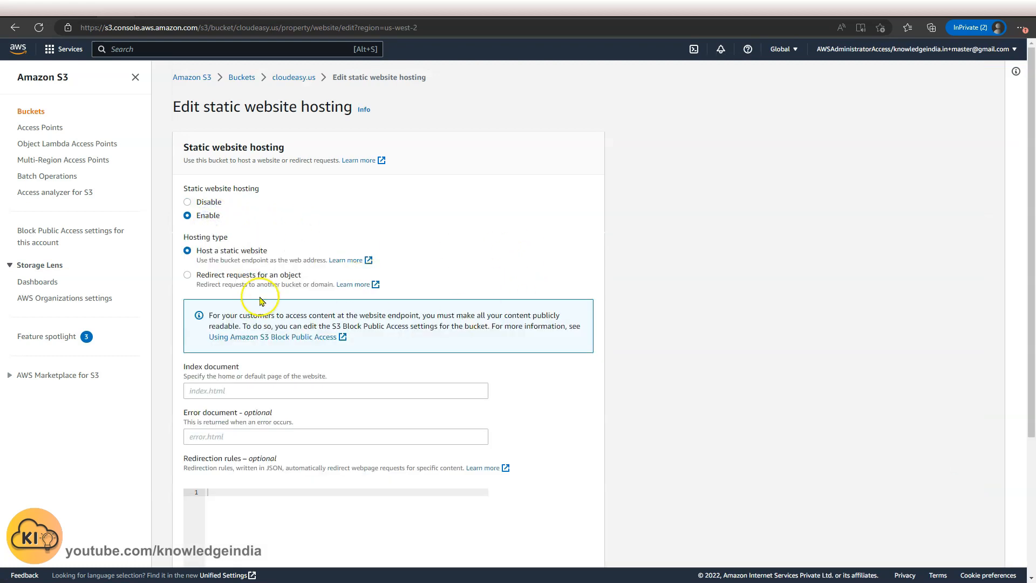
left_click(236, 393)
type("inde")
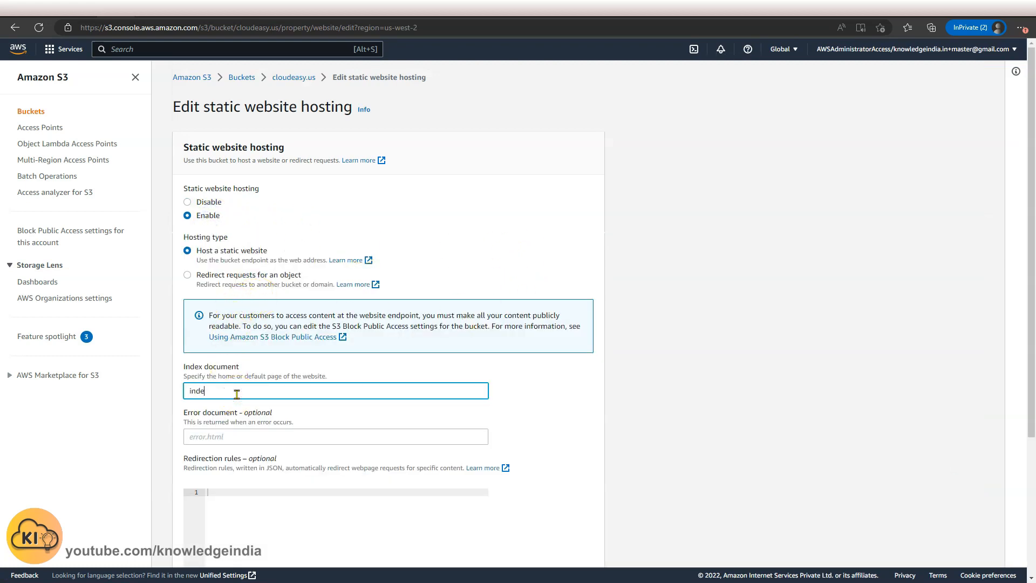
key("Tab")
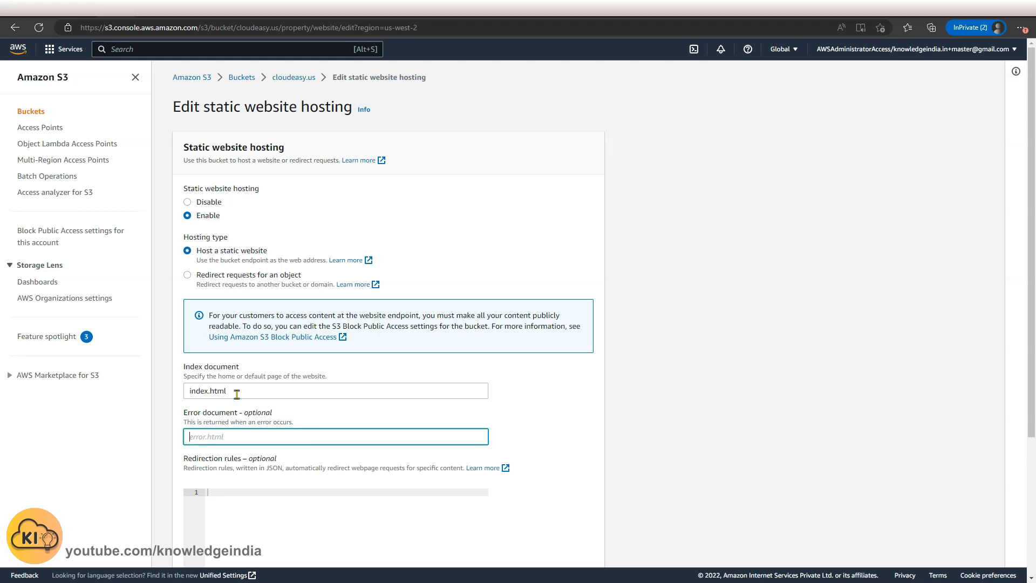
scroll(324, 432, "down", 4)
left_click(564, 550)
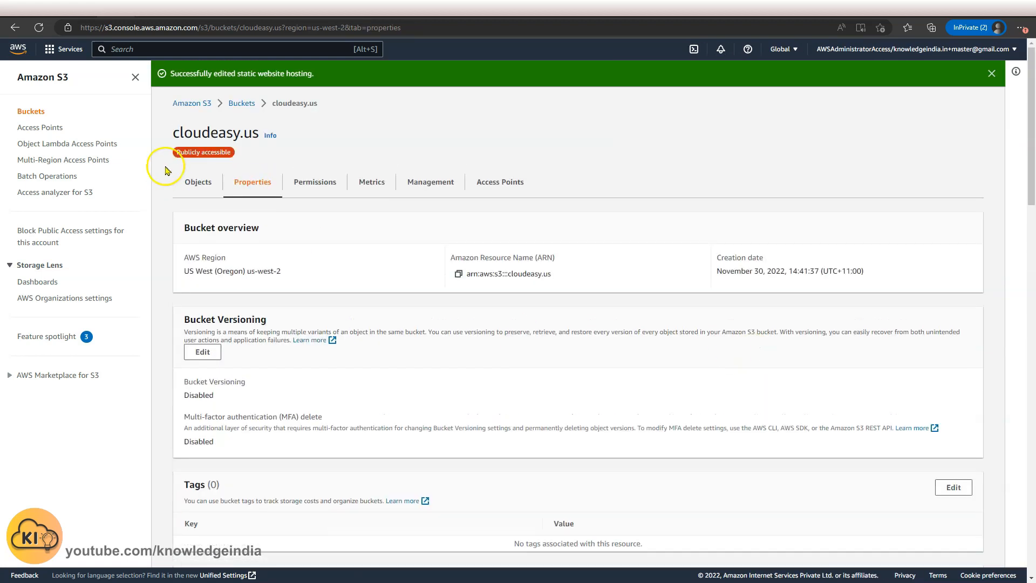
Refresh the bucket list and upload the index.html file into the cloudeasy.us bucket.
left_click(196, 178)
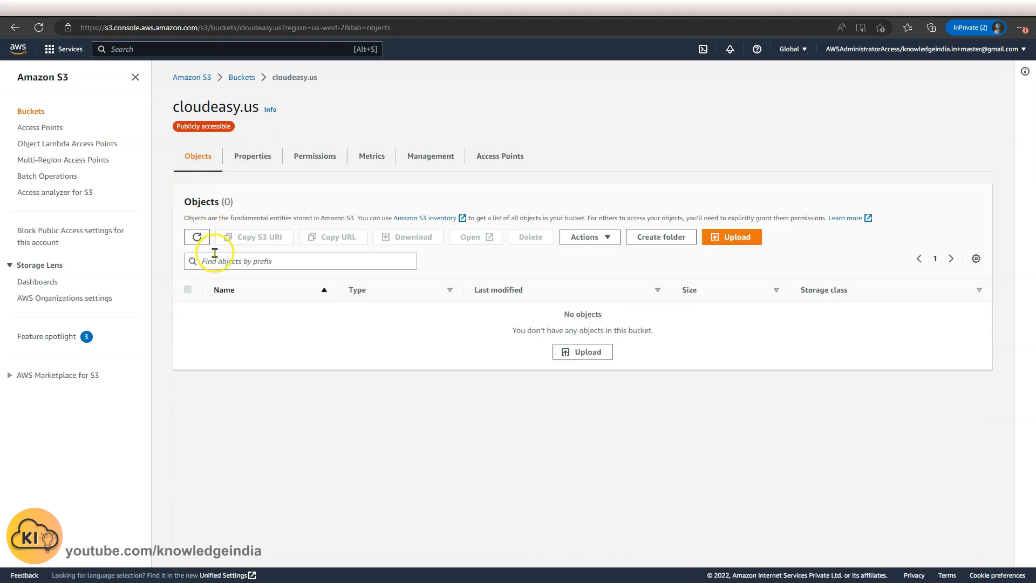
left_click(237, 77)
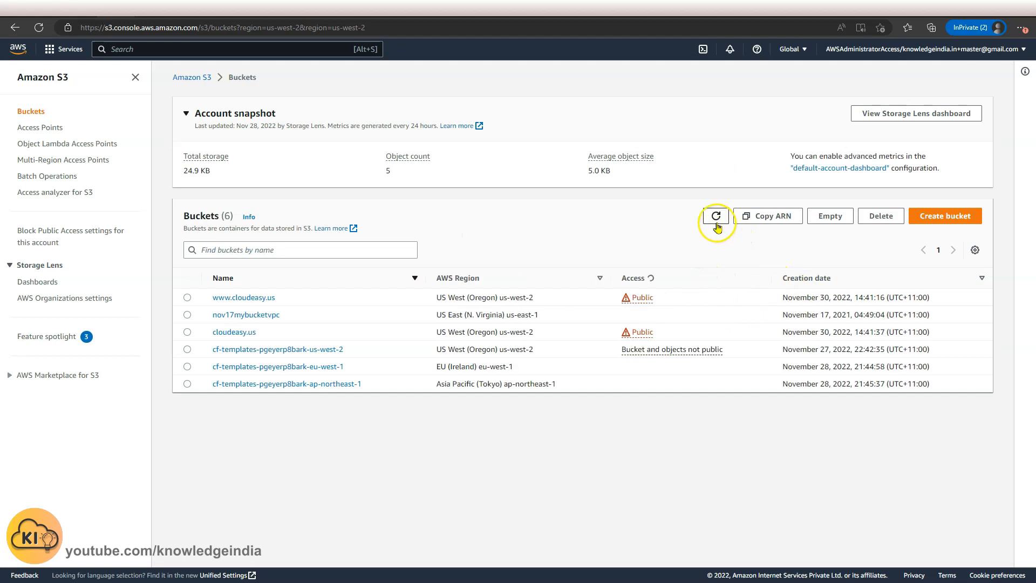
left_click(717, 222)
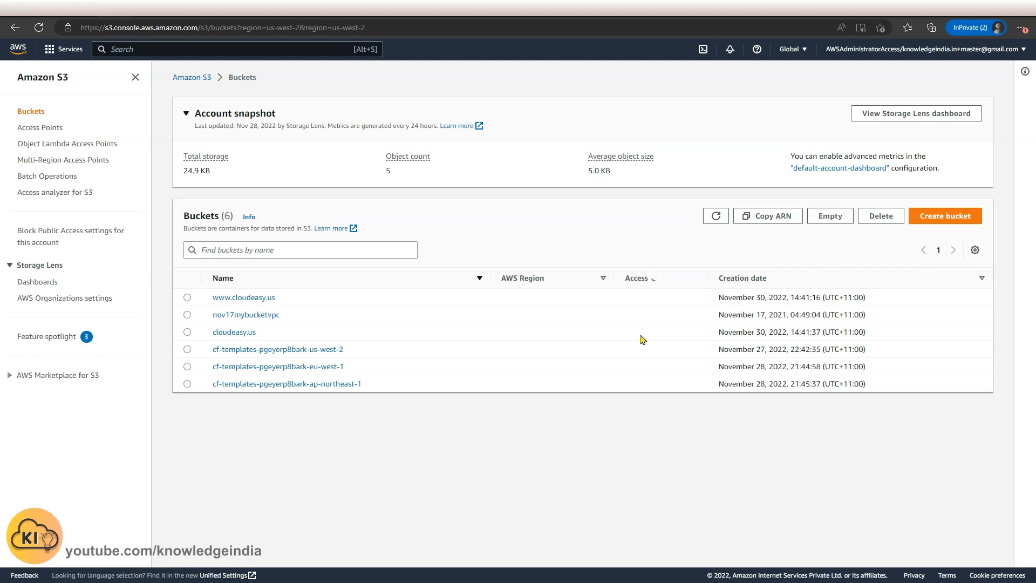
left_click(240, 331)
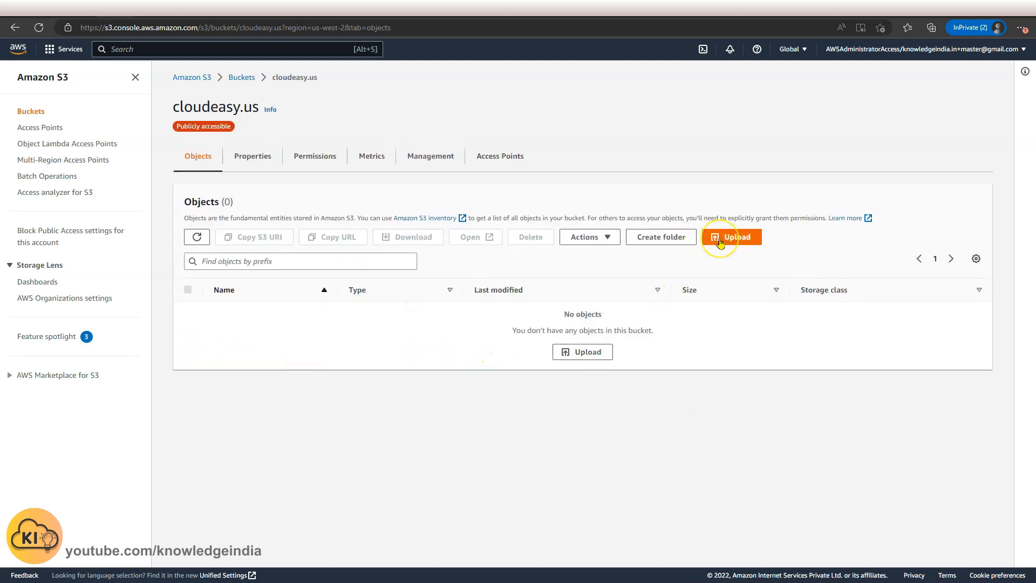
left_click(720, 240)
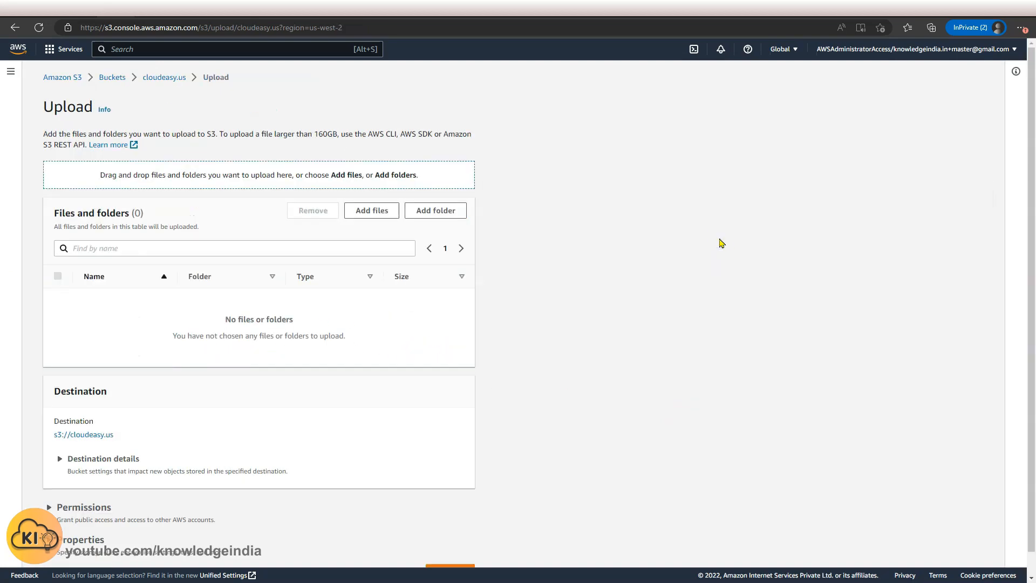
left_click_drag(1019, 241, 233, 262)
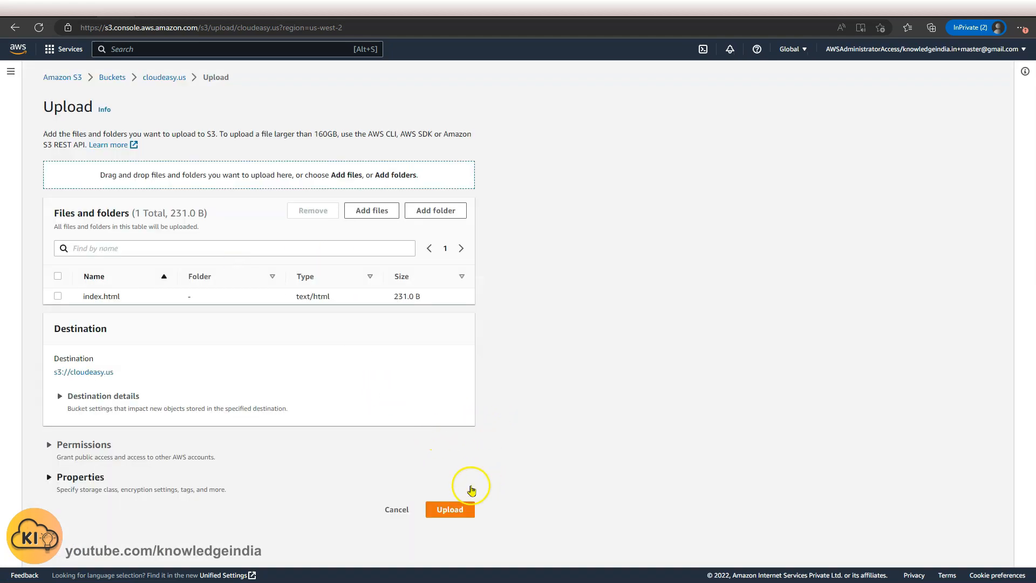
left_click(442, 507)
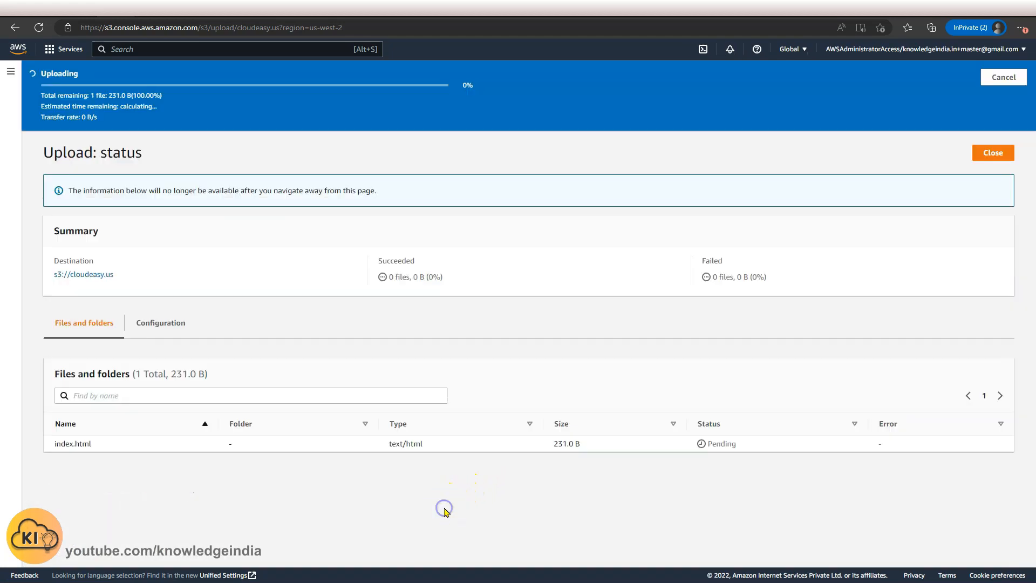
left_click(982, 154)
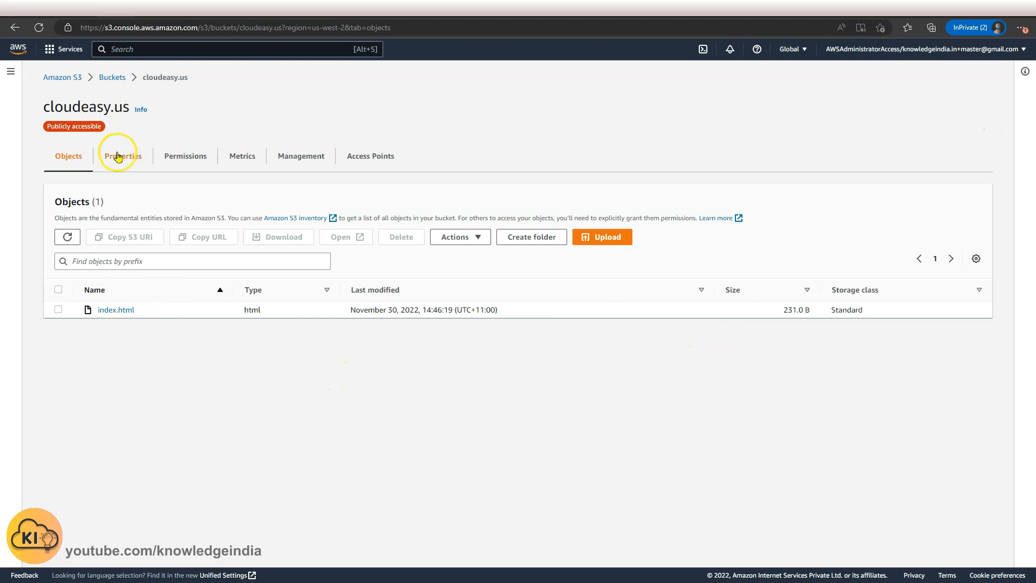
Open the cloudeasy.us bucket website endpoint in the browser and check the bucket name shown on the page.
left_click(133, 166)
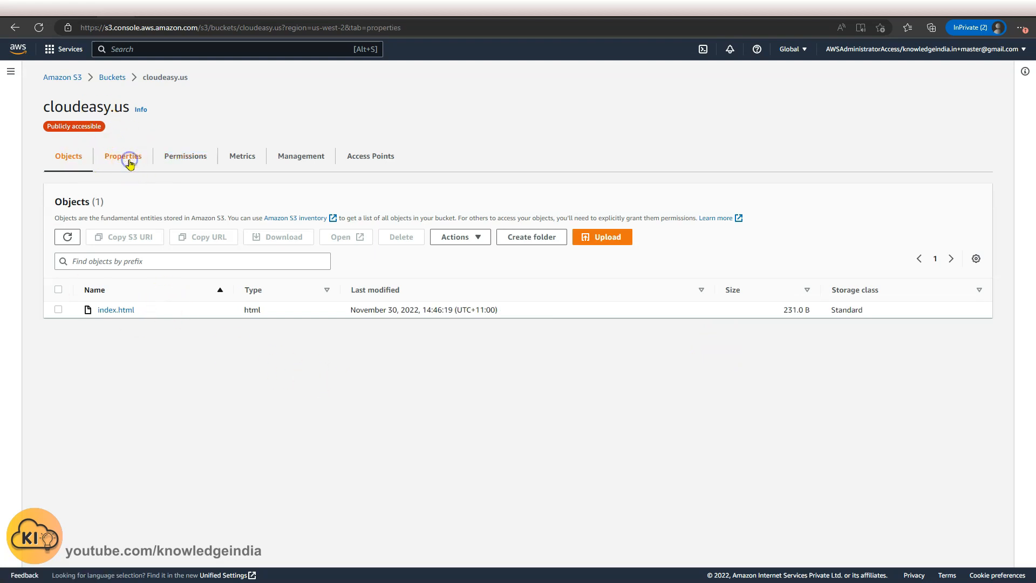
scroll(162, 227, "down", 20)
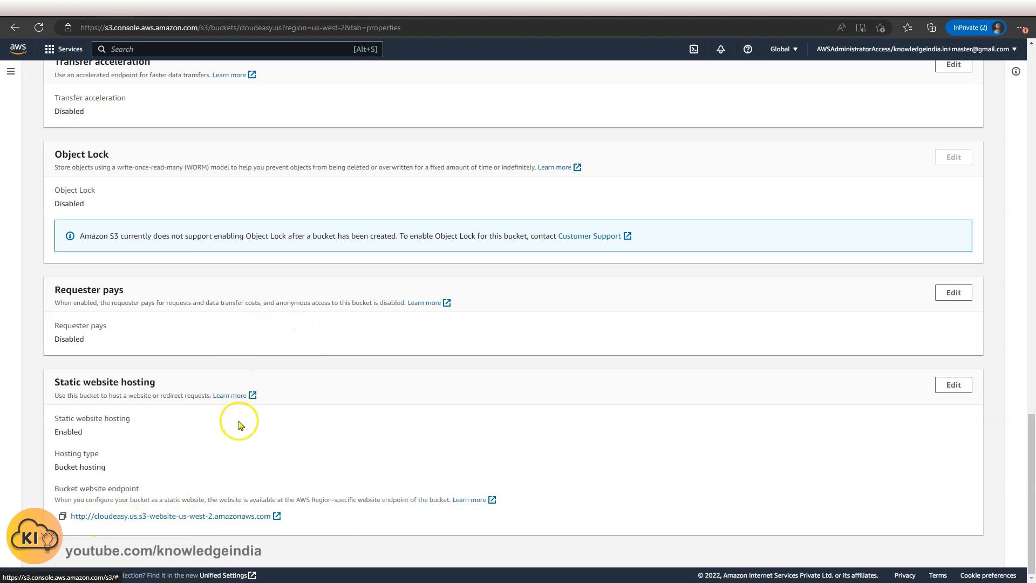
left_click(205, 520)
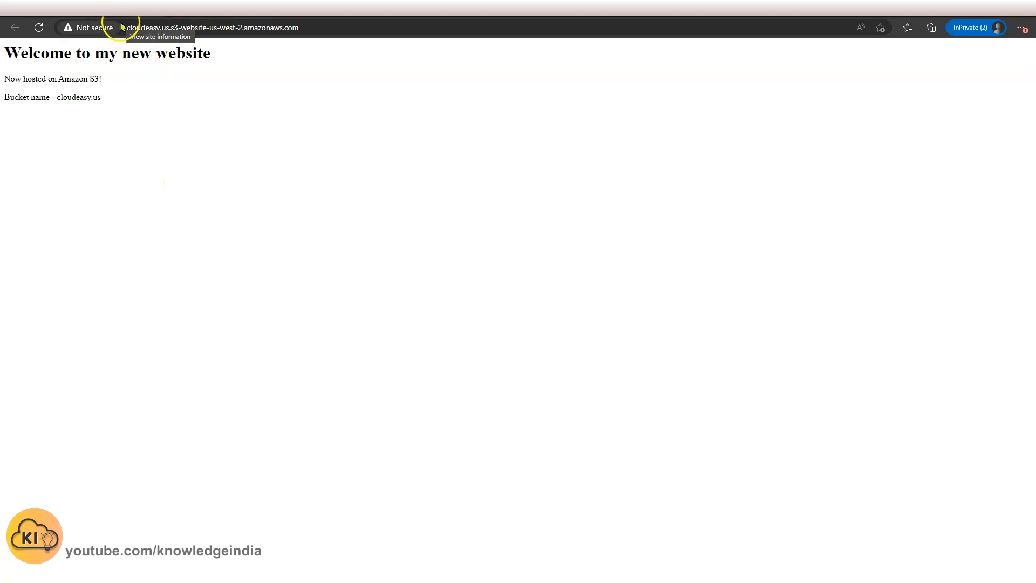
left_click_drag(56, 97, 149, 105)
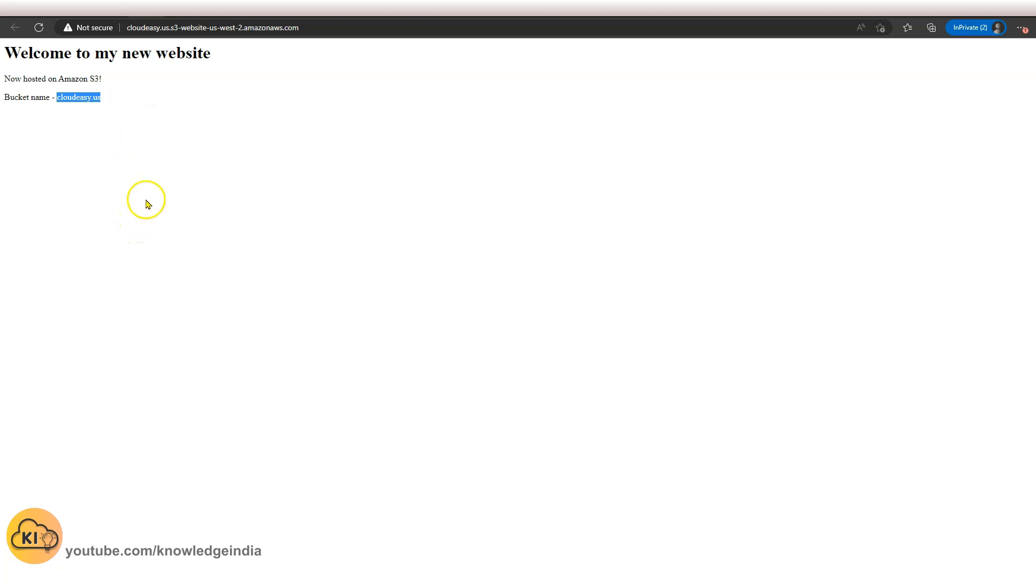
left_click(114, 9)
scroll(104, 99, "up", 18)
scroll(113, 121, "up", 5)
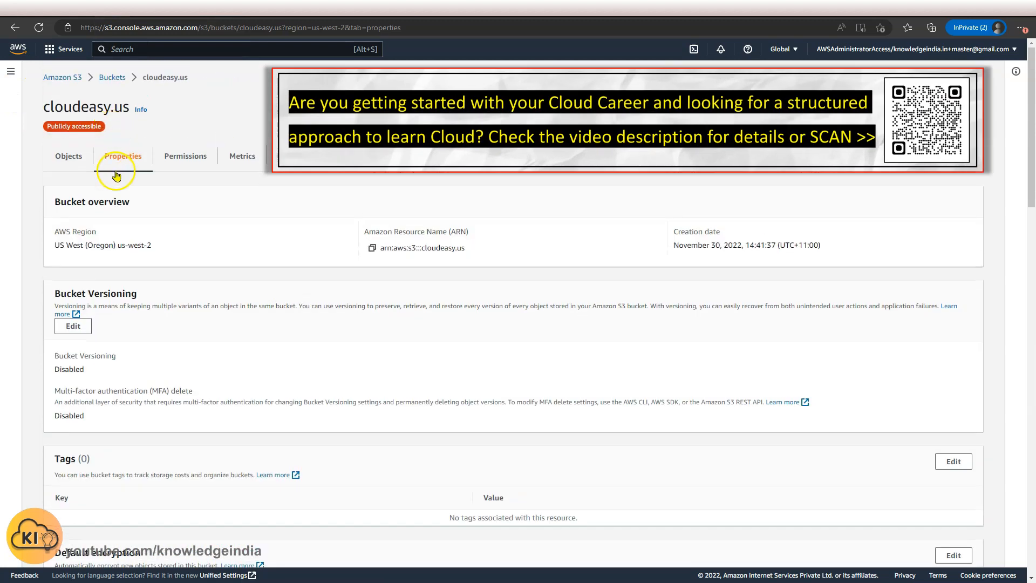
left_click(108, 78)
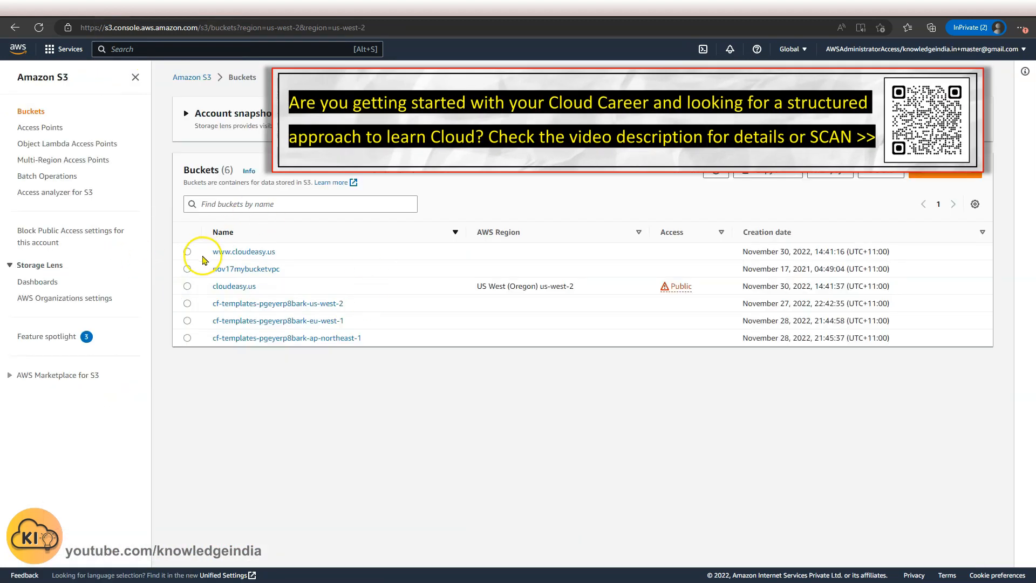
left_click(252, 252)
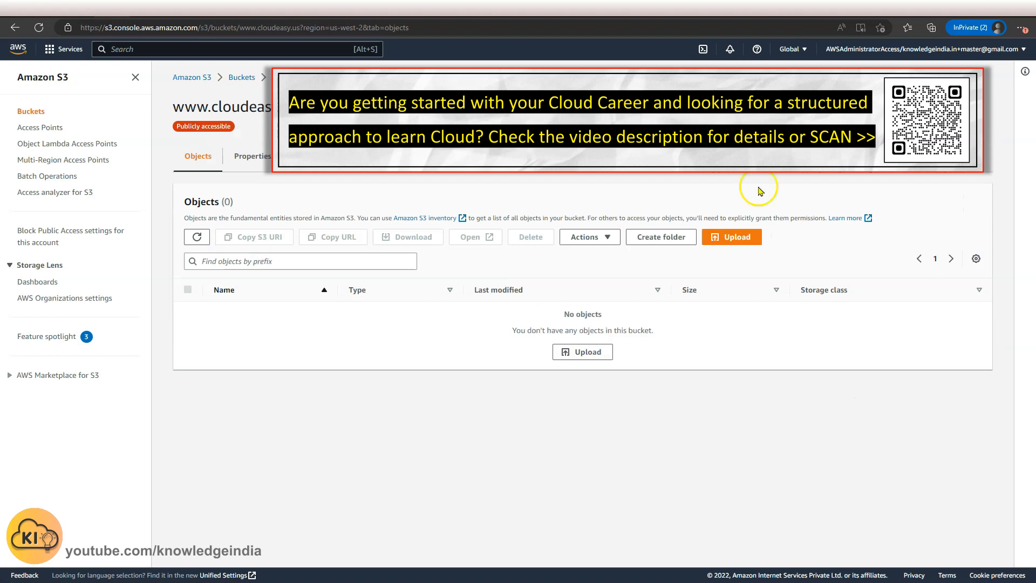
left_click(734, 238)
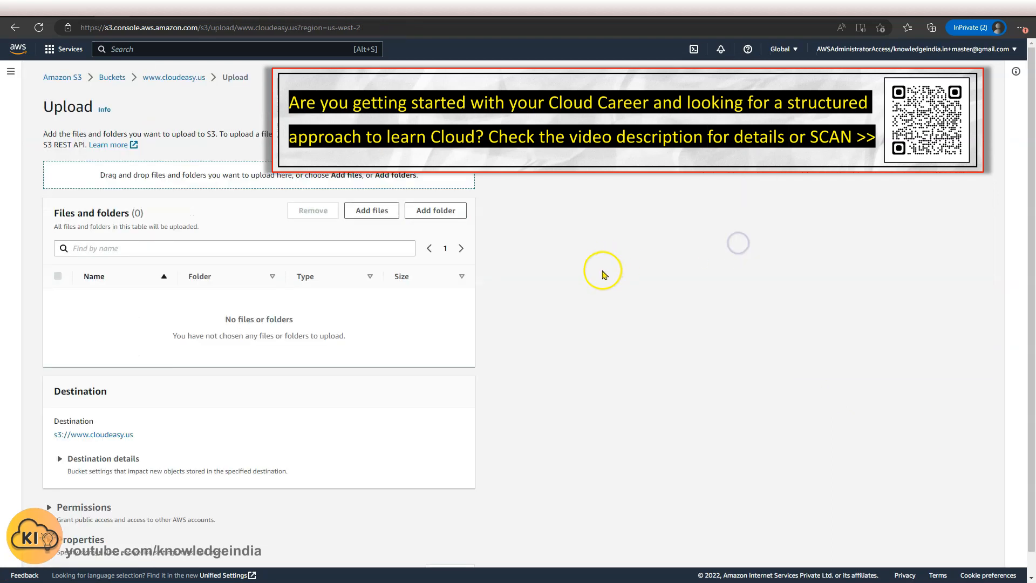
left_click_drag(436, 215, 357, 192)
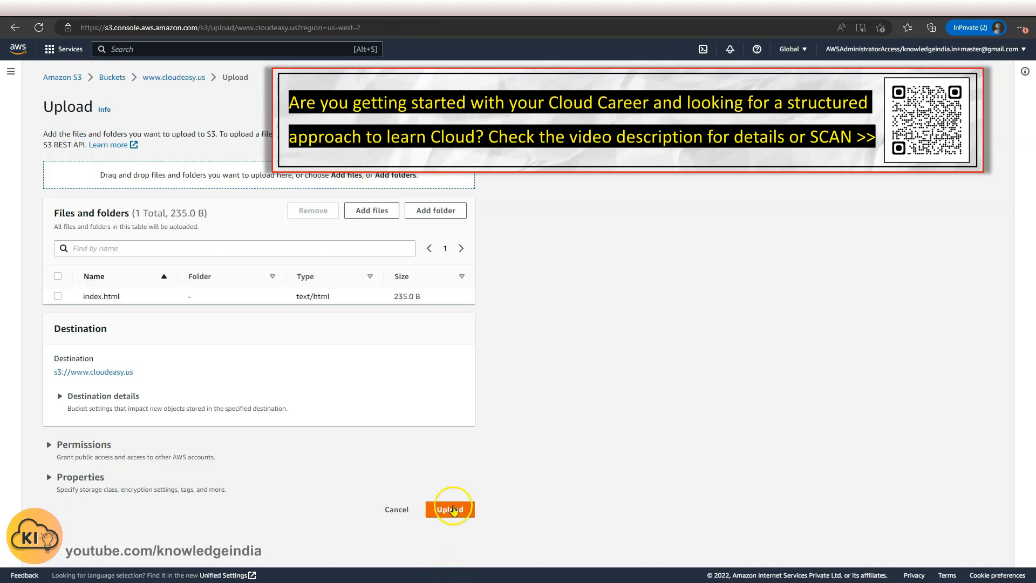
left_click(450, 510)
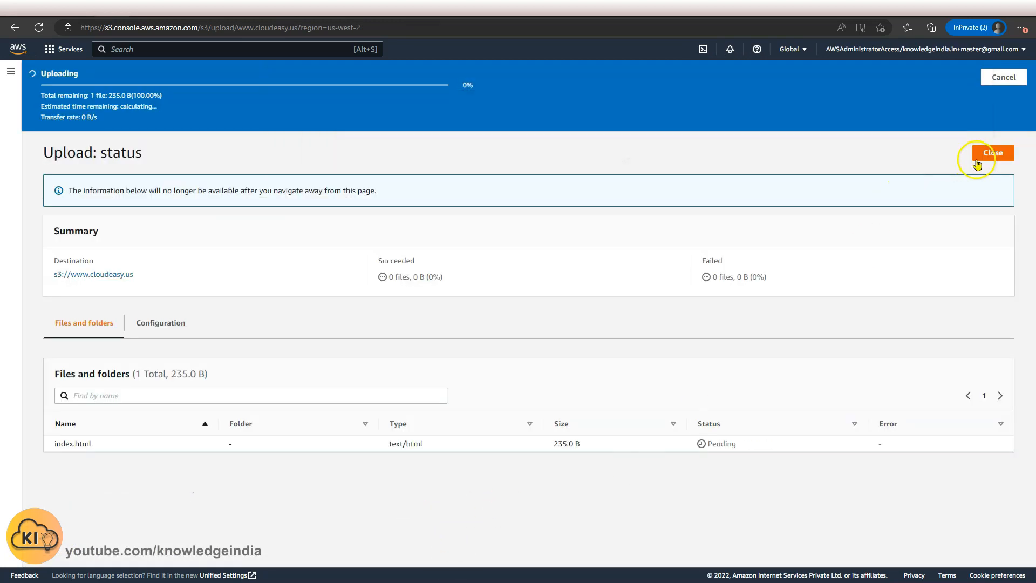
left_click(995, 121)
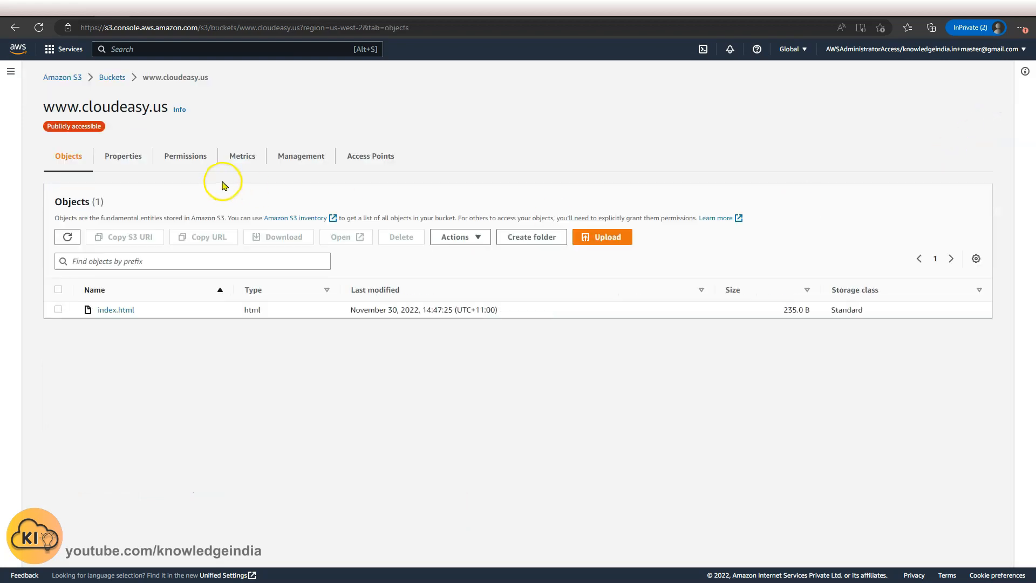
left_click(119, 157)
scroll(257, 405, "down", 20)
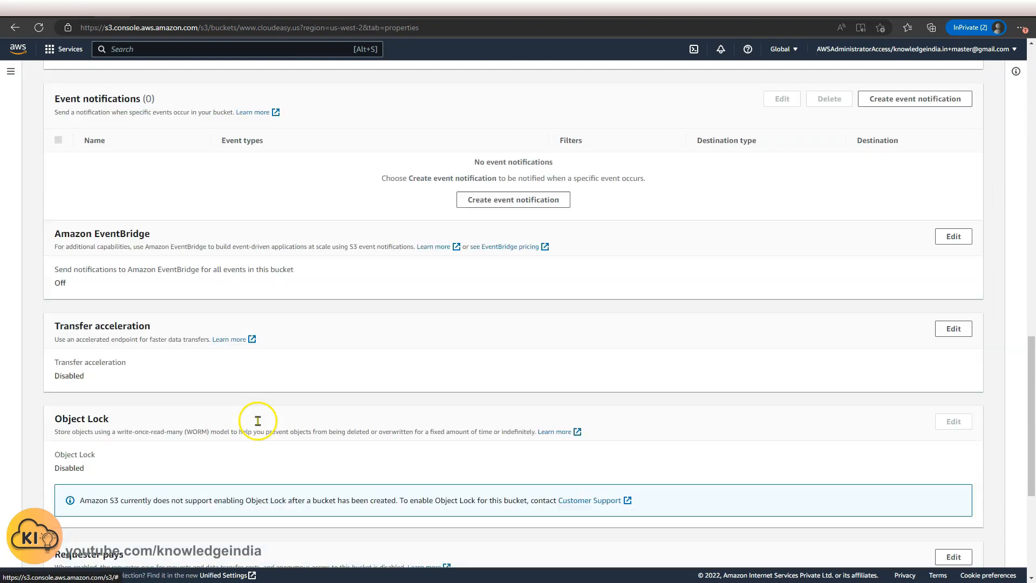
left_click(257, 516)
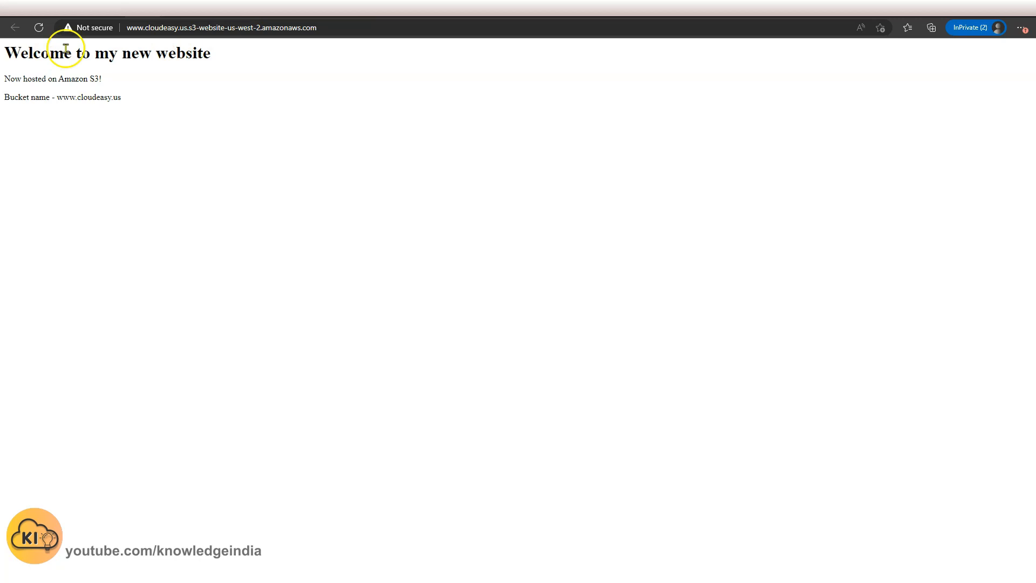
left_click_drag(58, 97, 139, 99)
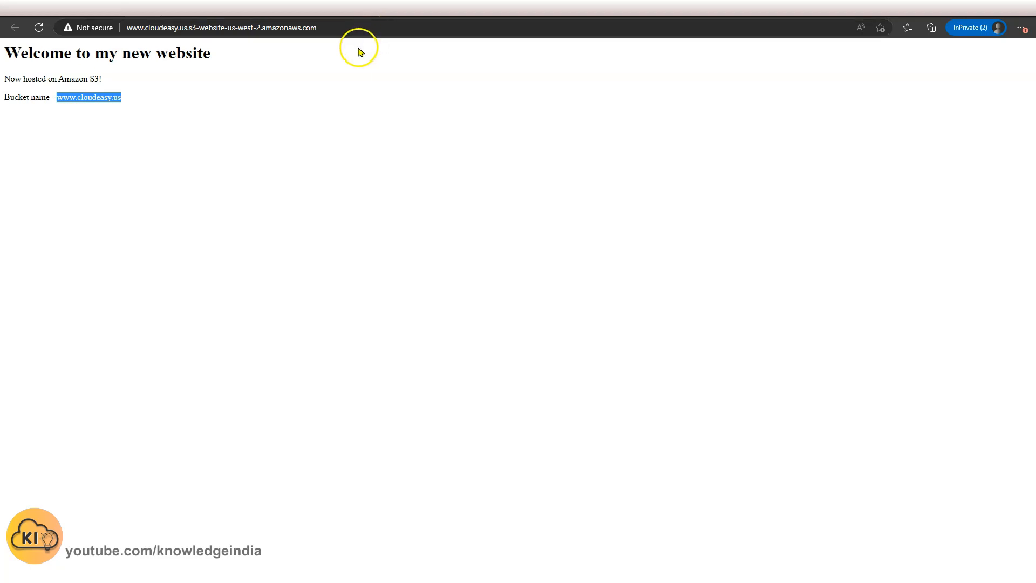
mouse_move(806, 12)
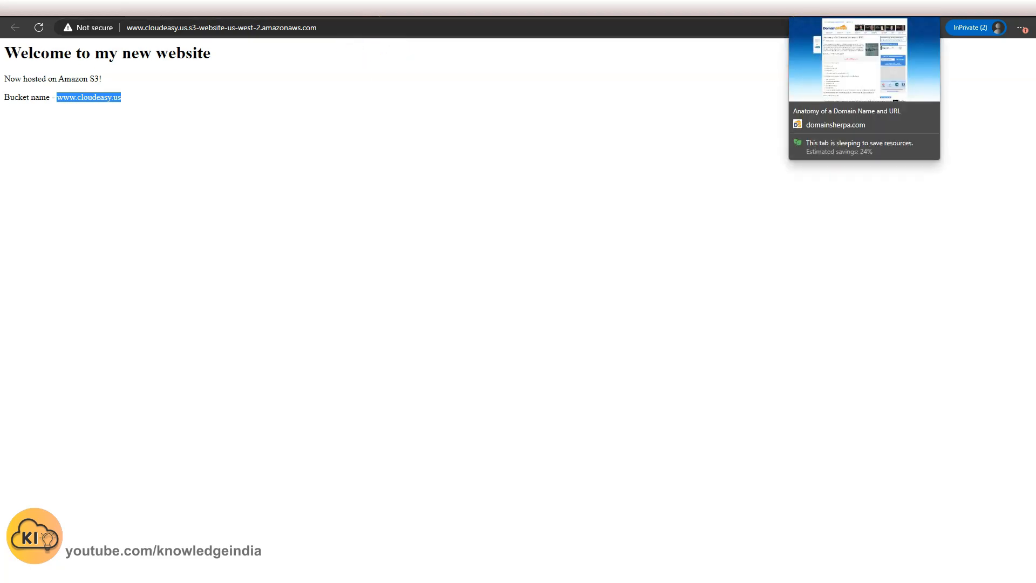
Change the cloudeasy.us ALIAS record's answer to the bucket endpoint cloudeasy.us.s3-website-us-west-2.amazonaws.com and save it.
left_click(837, 11)
scroll(555, 294, "up", 2)
scroll(555, 293, "down", 2)
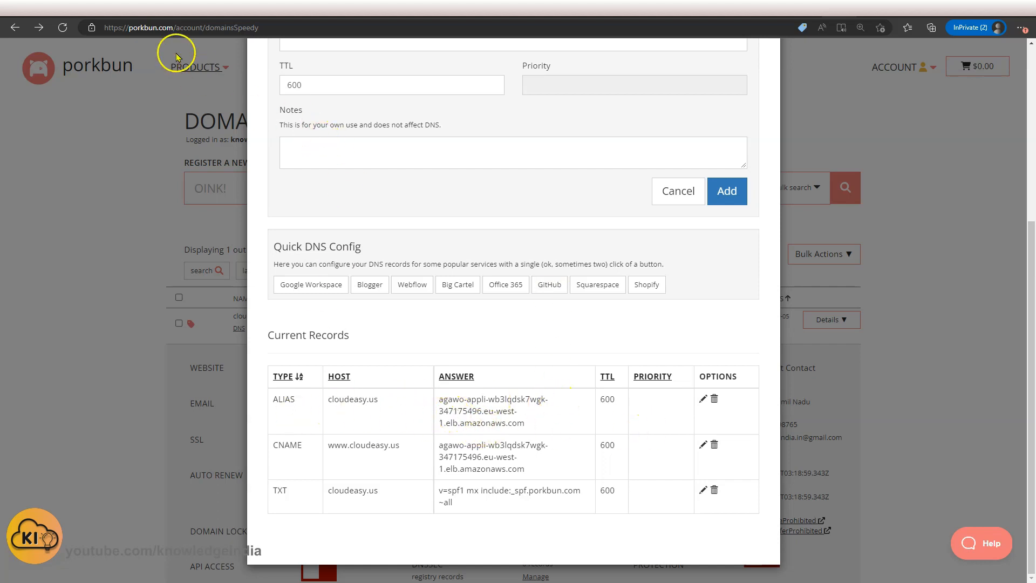
left_click(146, 5)
left_click(178, 30)
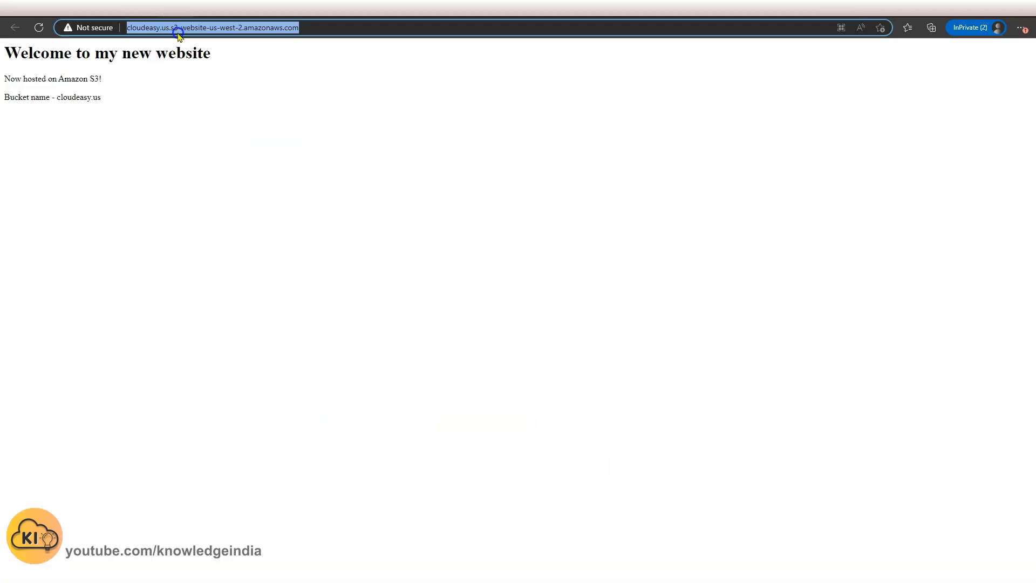
left_click(177, 6)
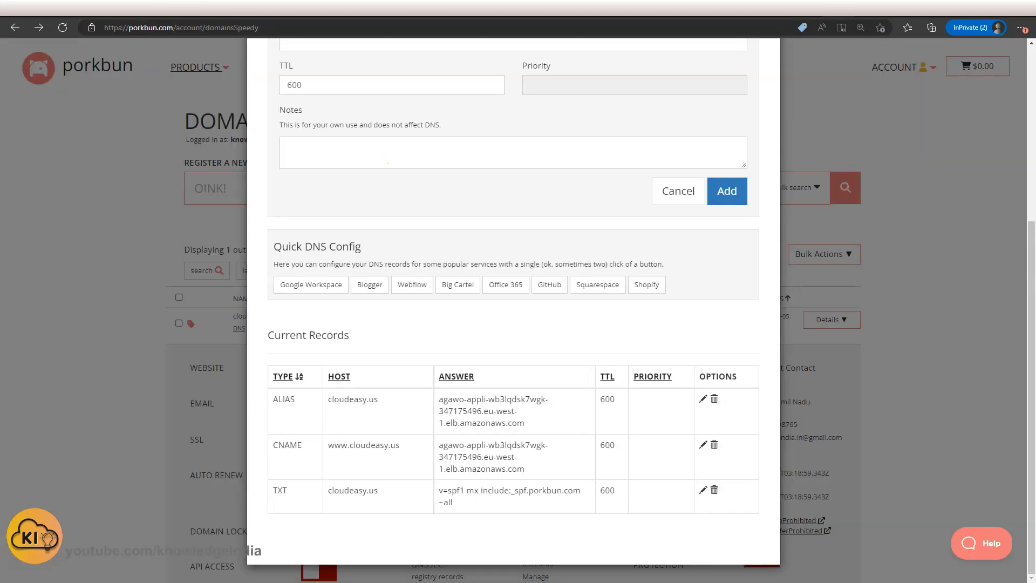
left_click(702, 399)
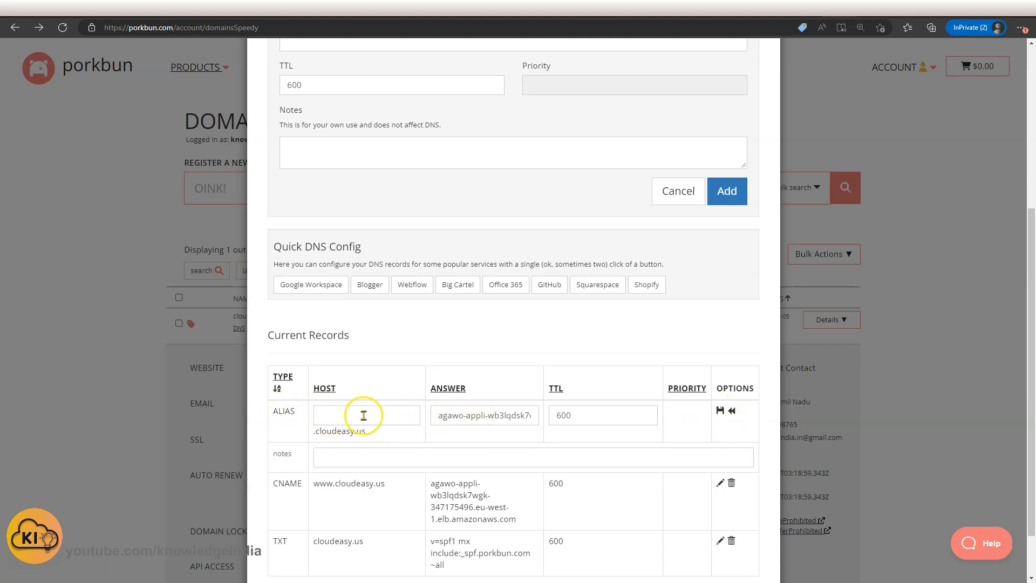
left_click(456, 417)
key("ctrl+a")
key("BackSpace")
key("ctrl+v")
key("BackSpace")
key("ctrl+Left")
key("ctrl+Left")
key("ctrl+Left")
key("ctrl+Left")
key("Delete")
key("Delete")
key("Delete")
key("Delete")
key("Delete")
key("Delete")
key("Delete")
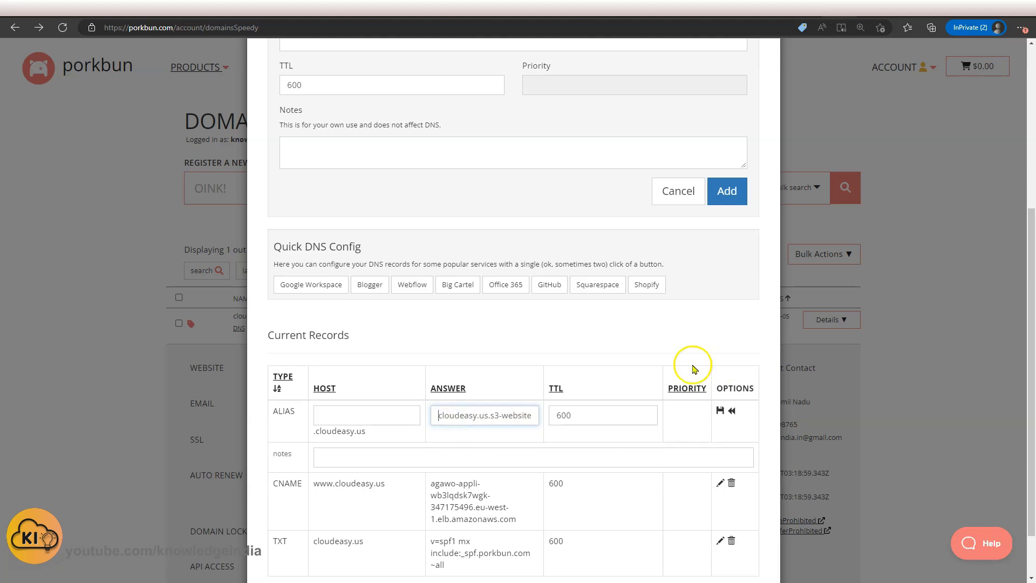
left_click(720, 411)
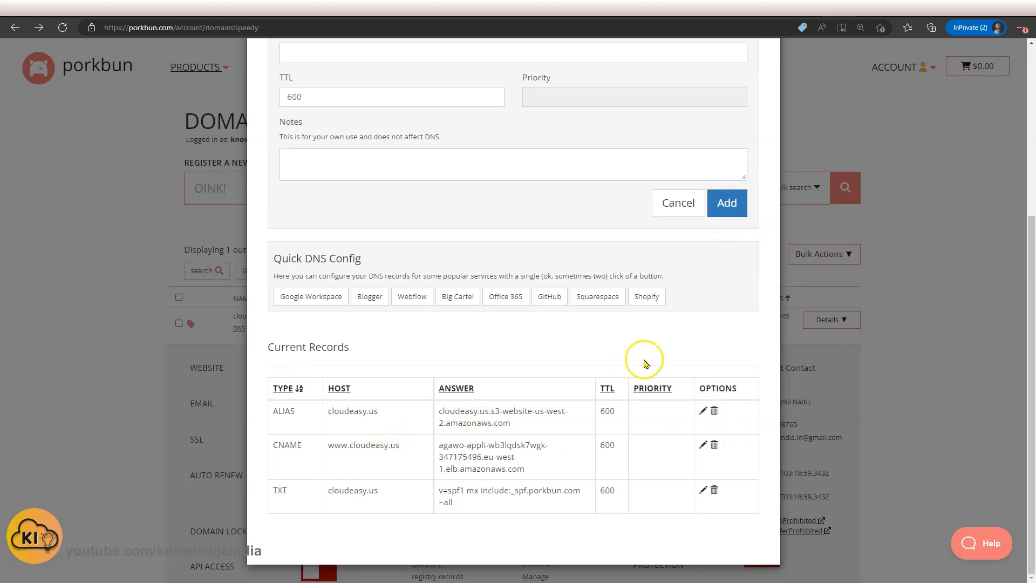
Reload cloudeasy.us in the browser to check which page it serves.
left_click(877, 6)
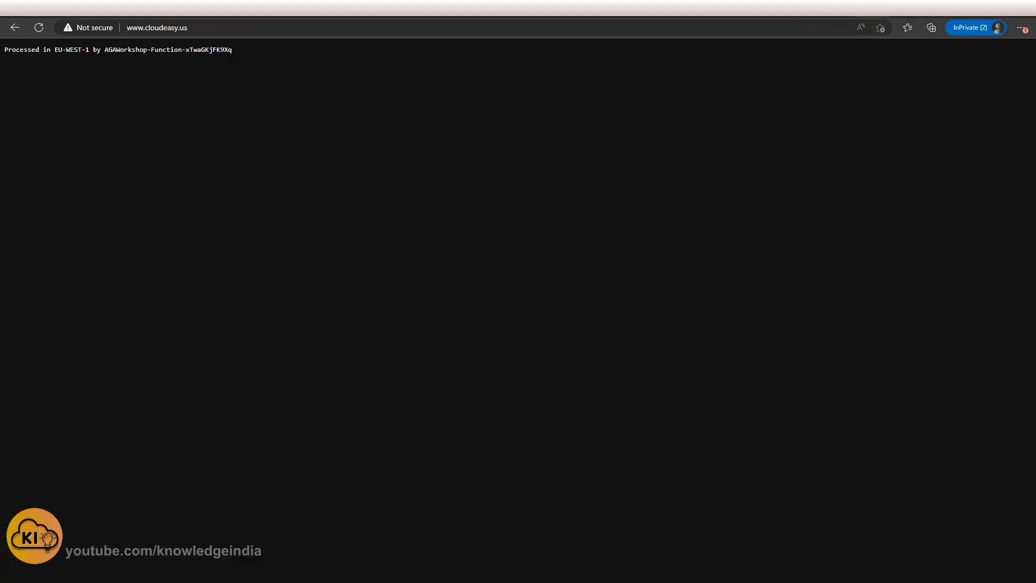
left_click(767, 6)
left_click(164, 120)
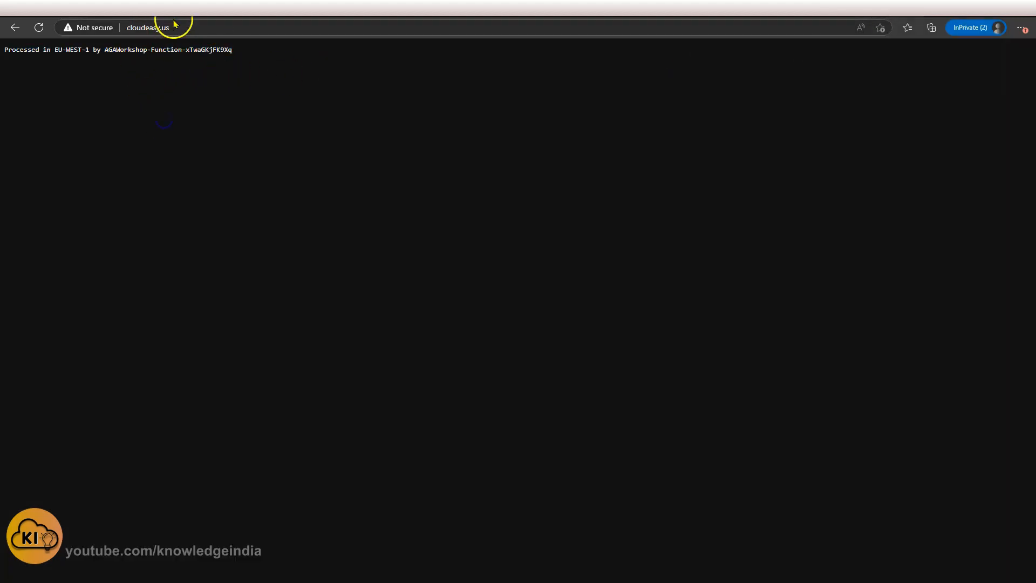
left_click(38, 28)
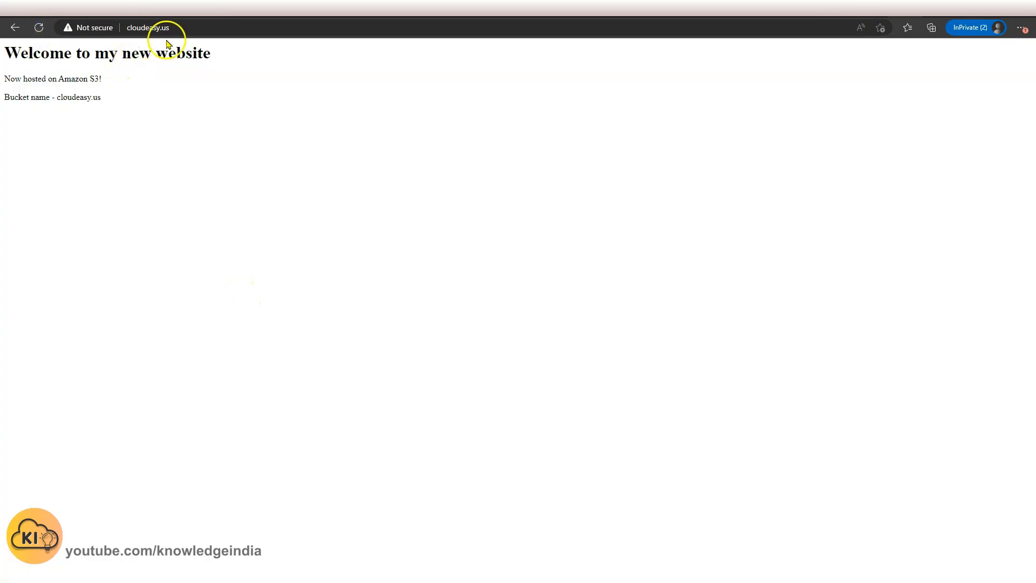
left_click_drag(85, 100, 108, 100)
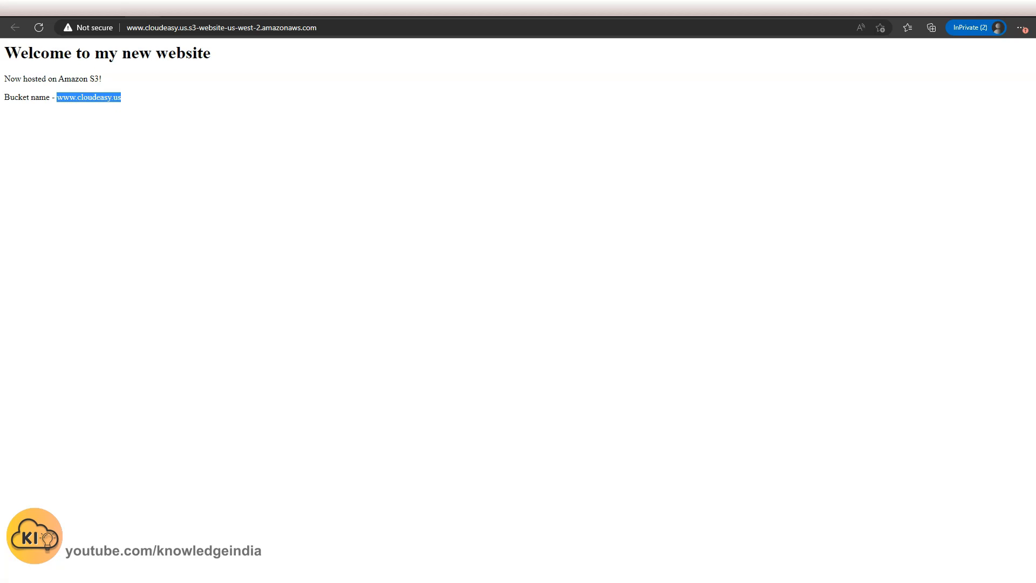
left_click(176, 28)
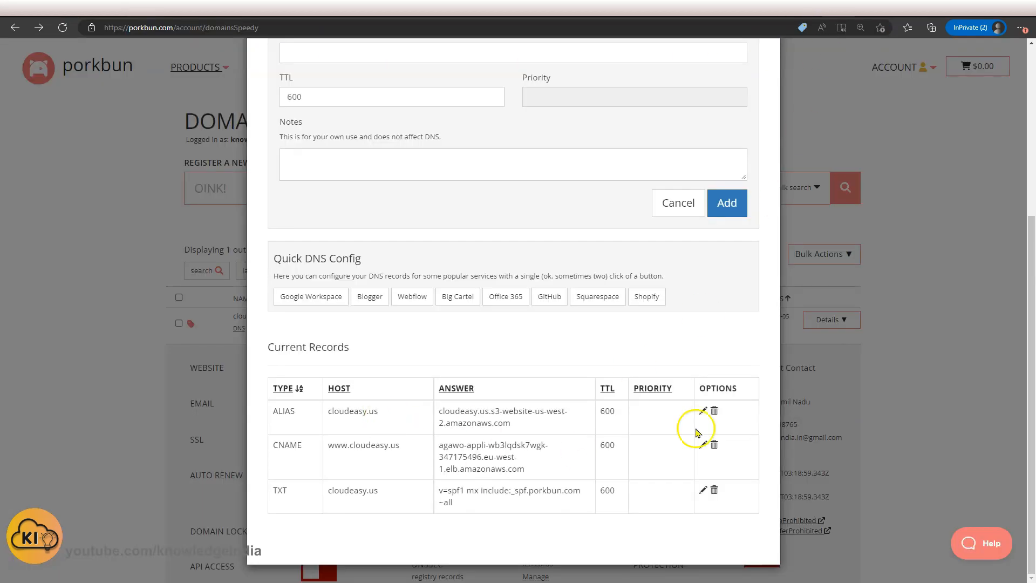
left_click(704, 442)
left_click(482, 463)
key("ctrl+a")
key("ctrl+v")
left_click(581, 469)
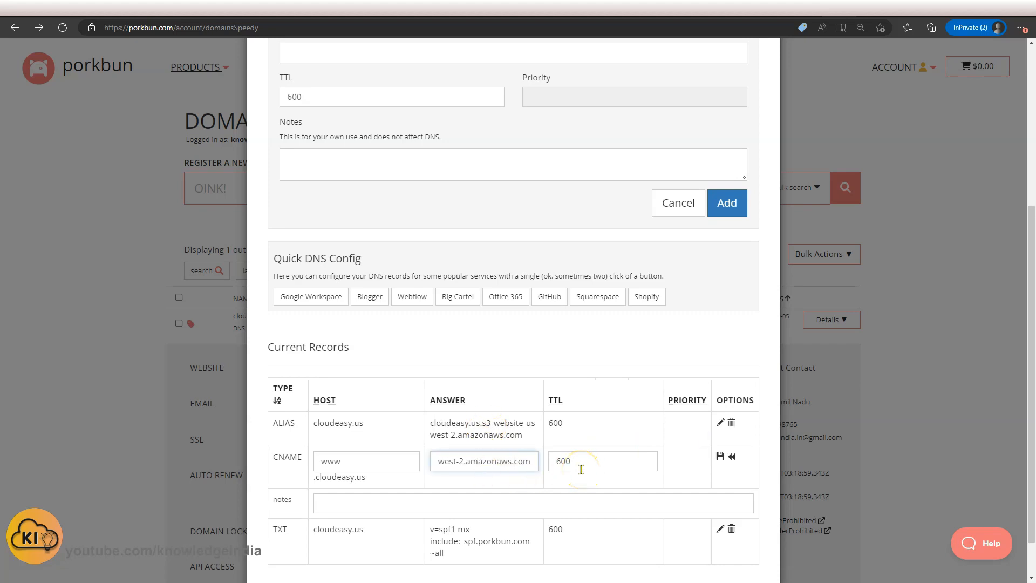
key("Left")
key("Left")
key("Left")
key("Left")
key("Left")
key("Left")
key("Left")
key("Left")
key("Left")
key("Left")
key("Delete")
key("Delete")
key("Delete")
key("Delete")
key("Delete")
left_click(720, 456)
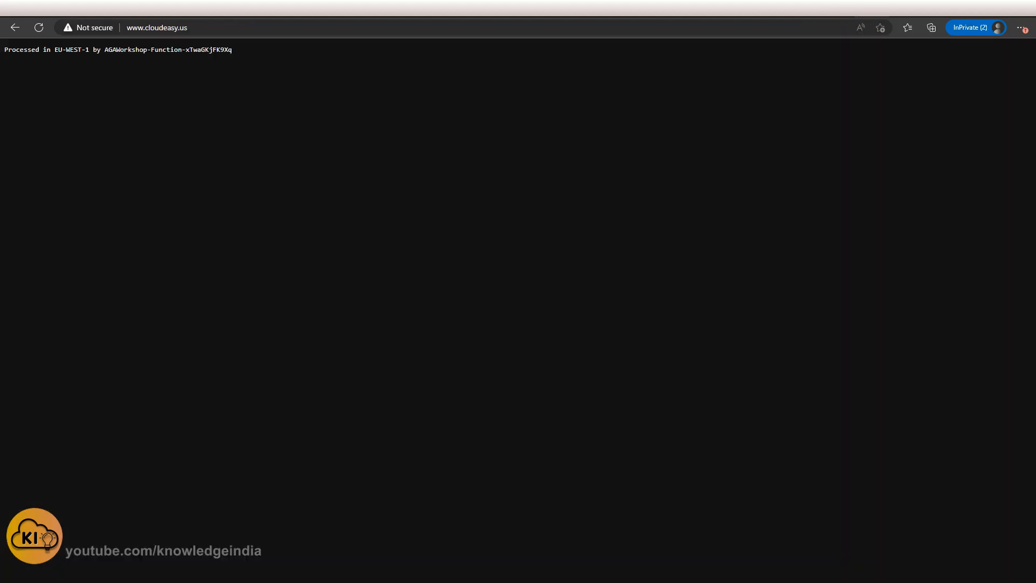
left_click(42, 30)
left_click(43, 31)
key("F5")
key("F5")
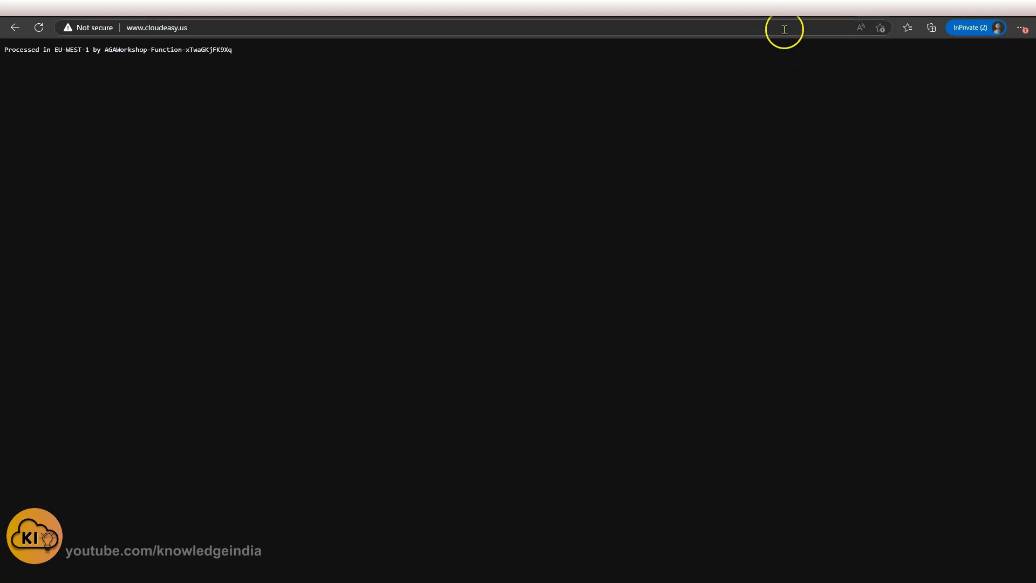
left_click(864, 8)
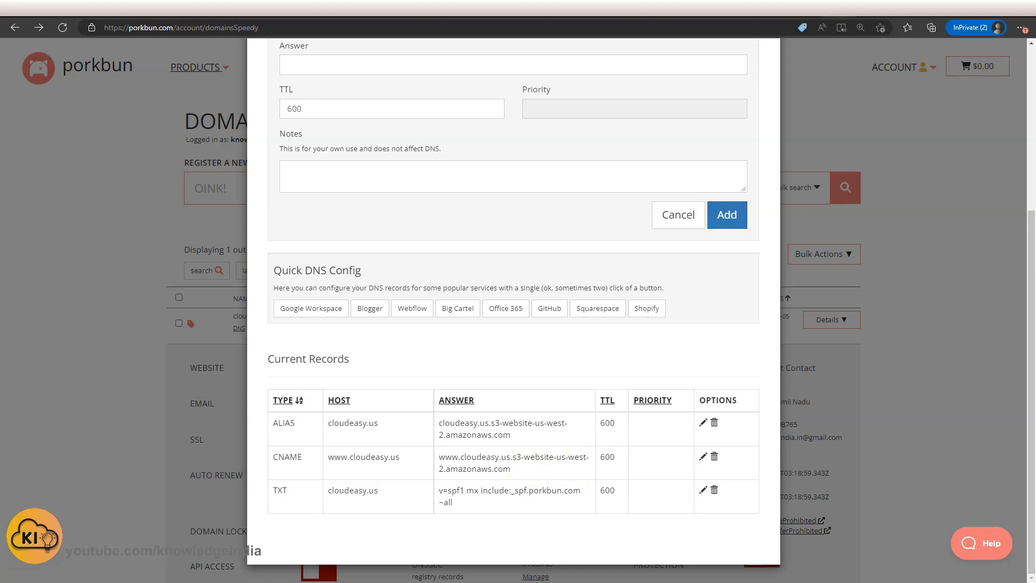
left_click(804, 8)
left_click(39, 27)
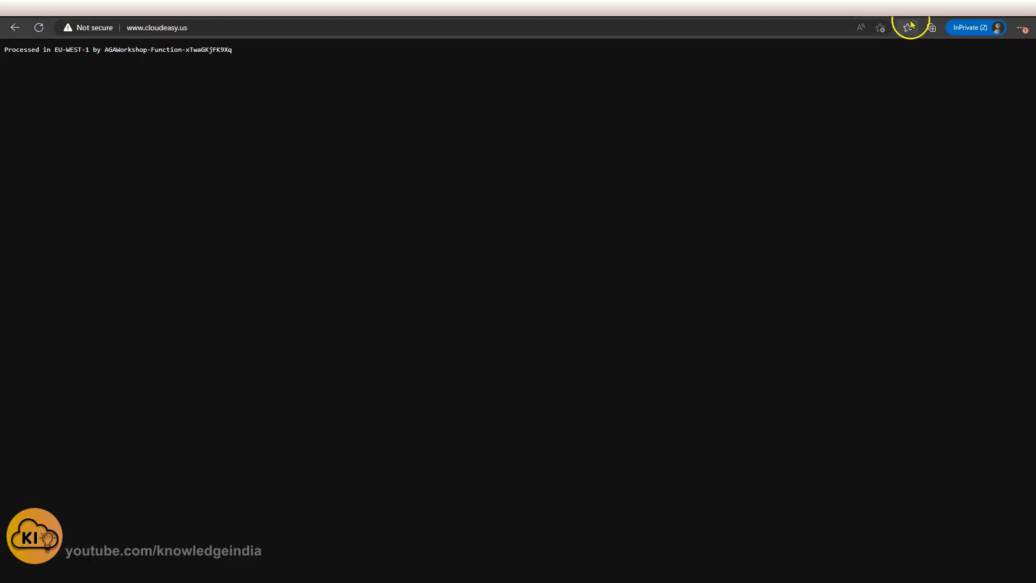
left_click(908, 5)
left_click(36, 27)
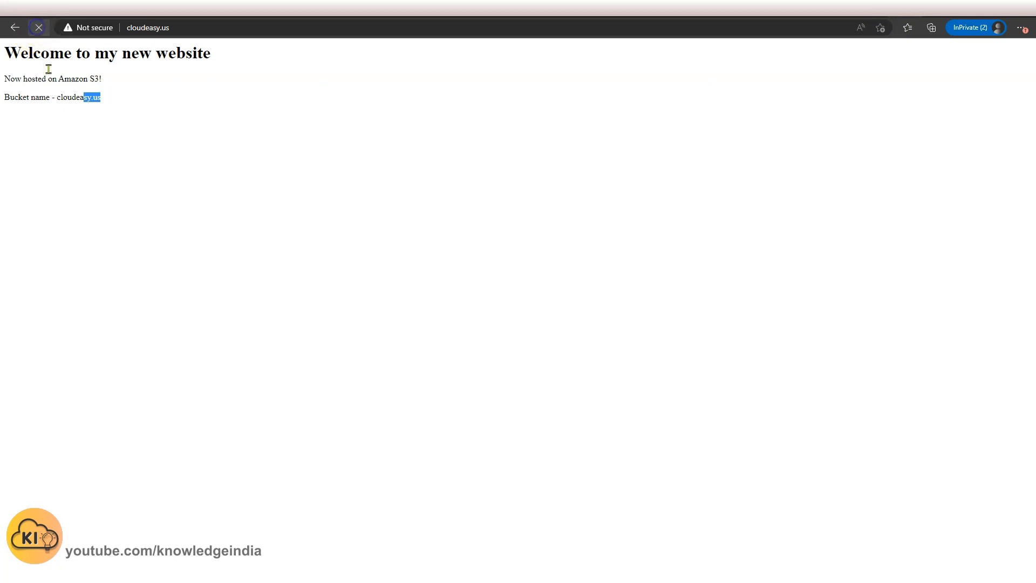
left_click(861, 7)
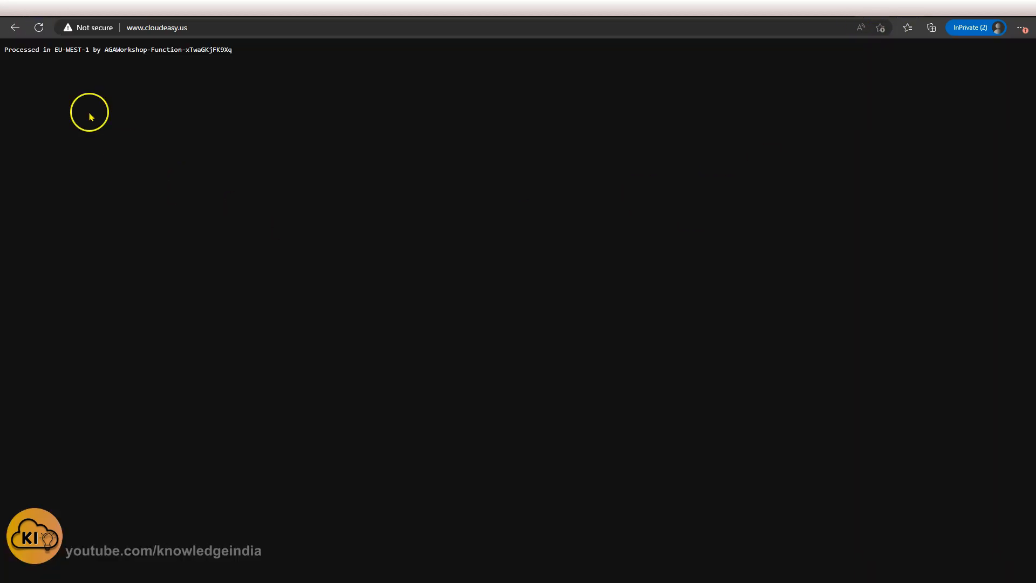
left_click(45, 27)
left_click(595, 314)
key("F5")
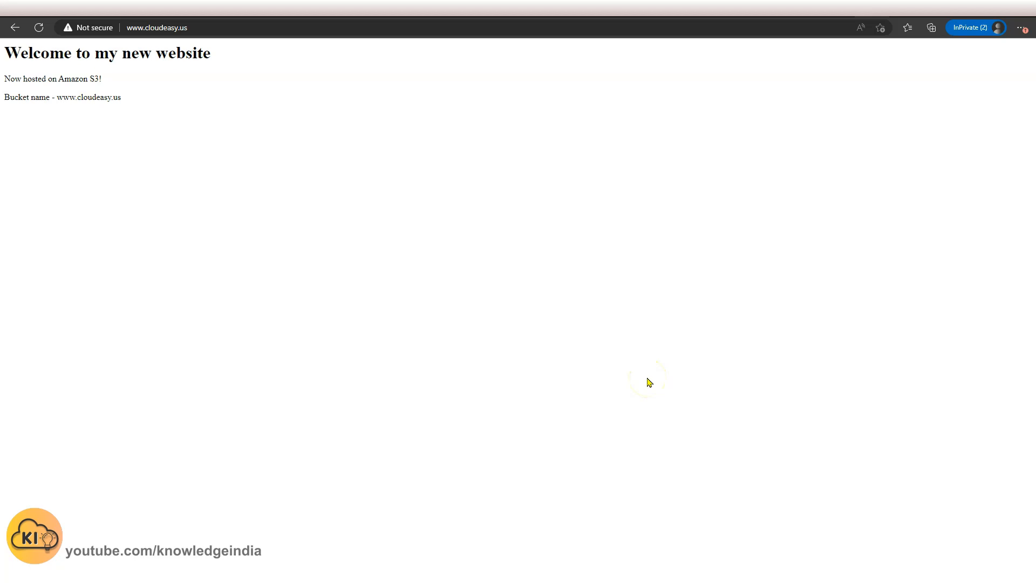
key("F5")
key("F5")
left_click(637, 367)
Open Route 53 and create a public hosted zone for the domain cloudeasy.us.
left_click(249, 9)
left_click(264, 51)
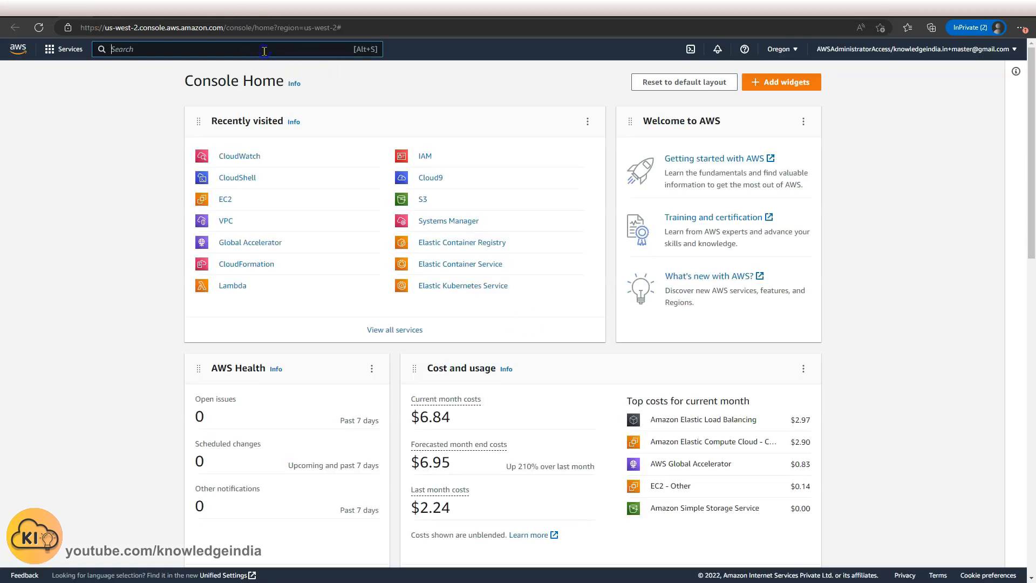
type("route53")
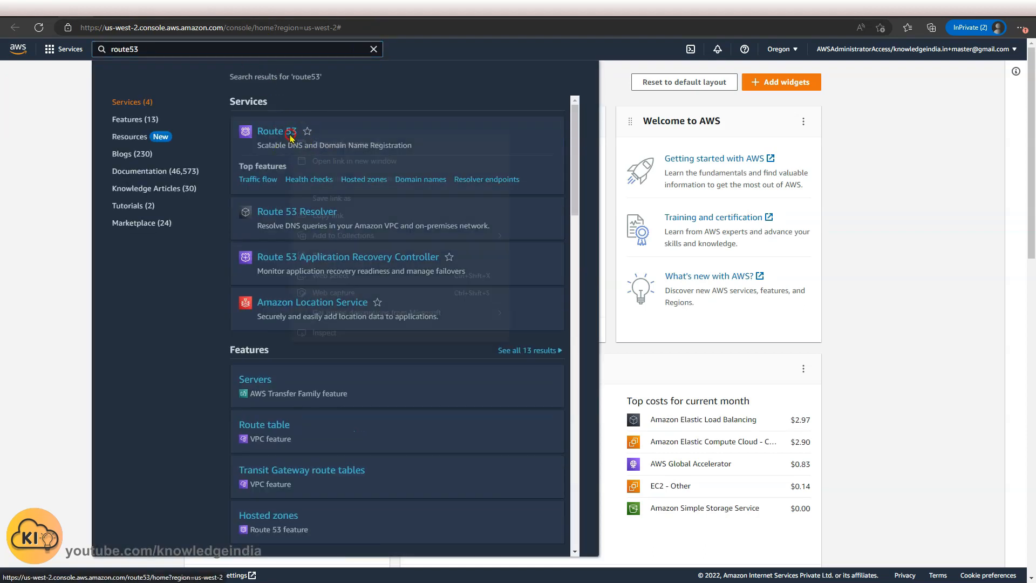
left_click(306, 142)
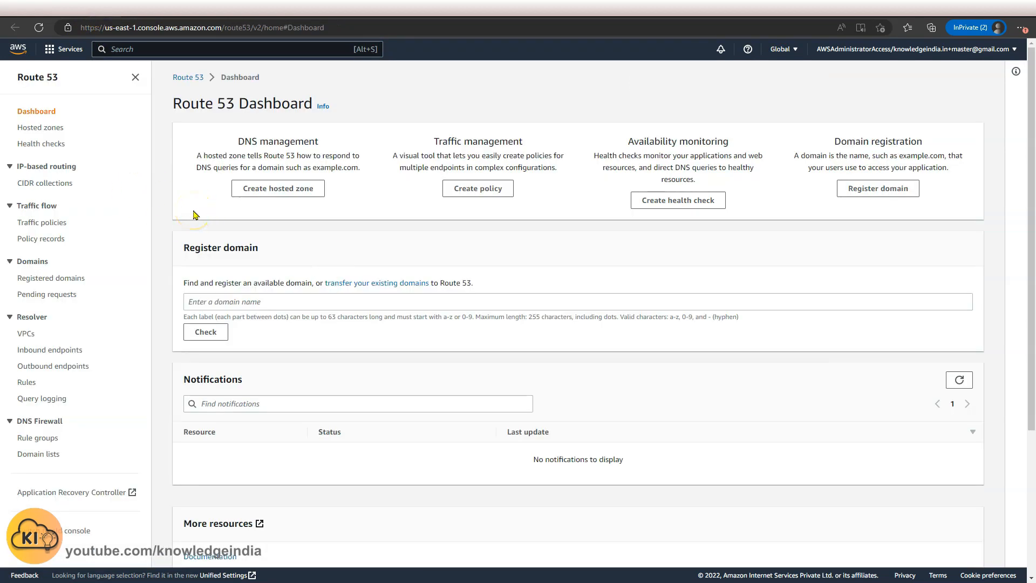
left_click(278, 200)
left_click(281, 197)
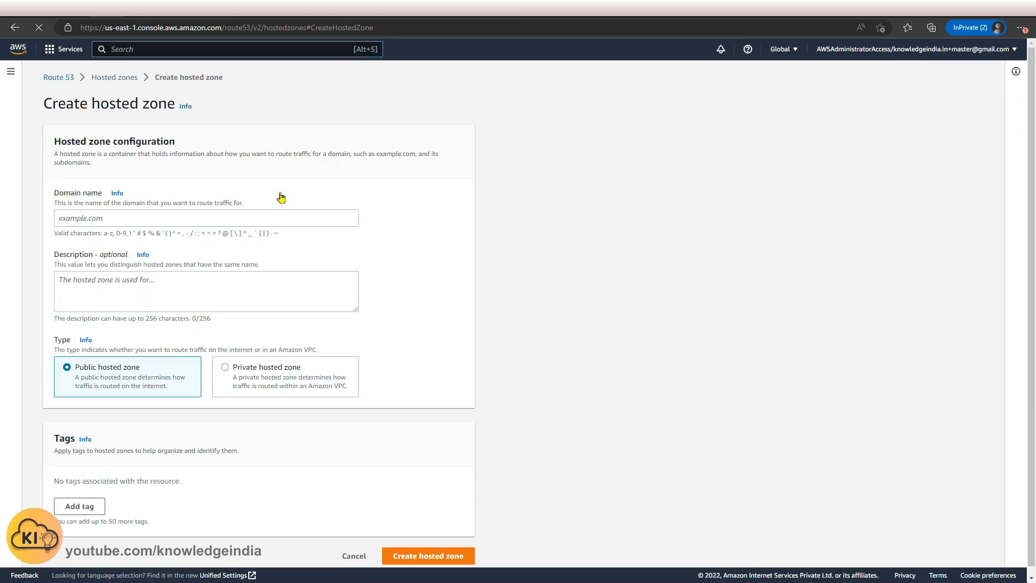
left_click(149, 220)
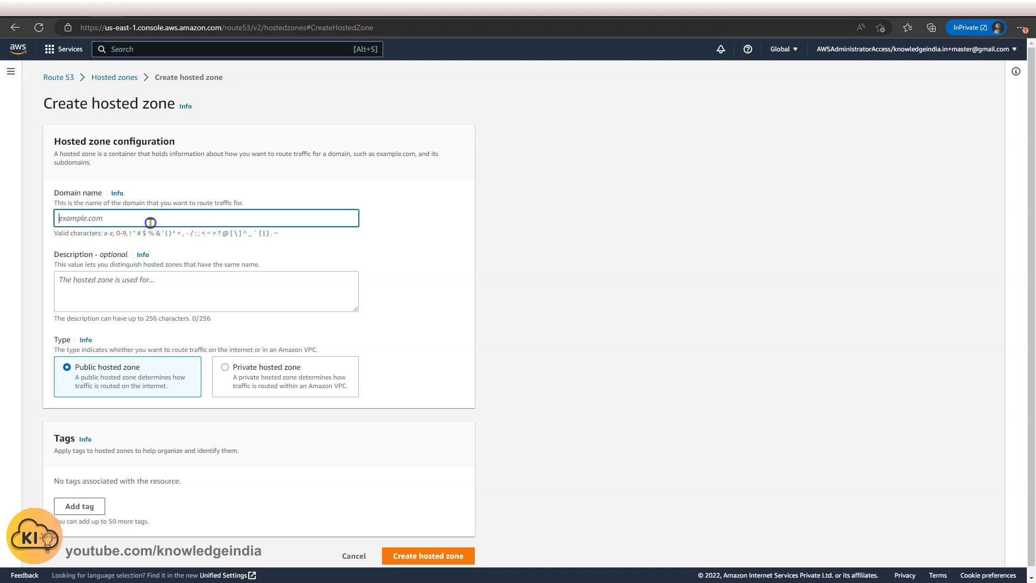
type("cloudeasy.us")
left_click(92, 289)
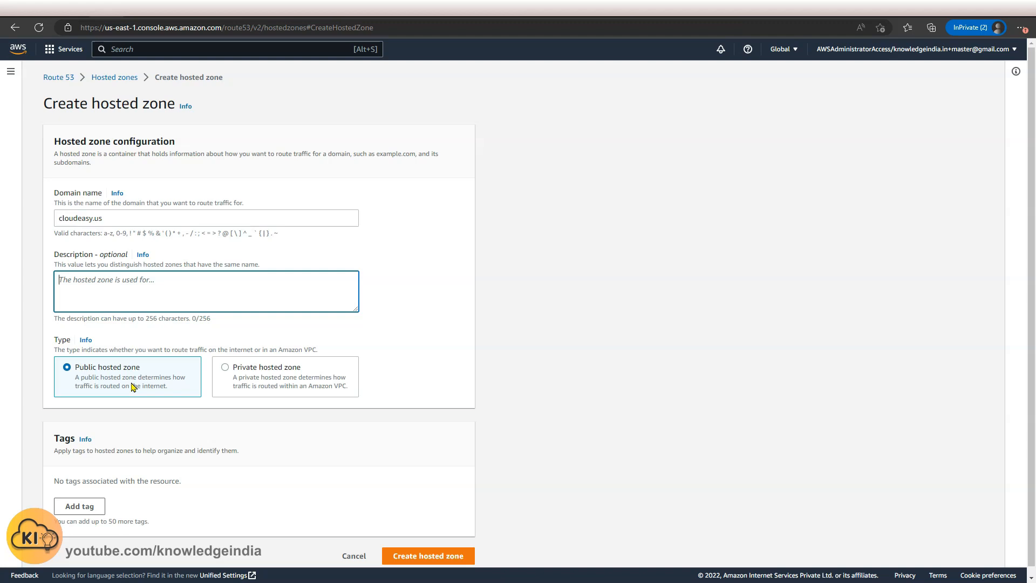
left_click(428, 557)
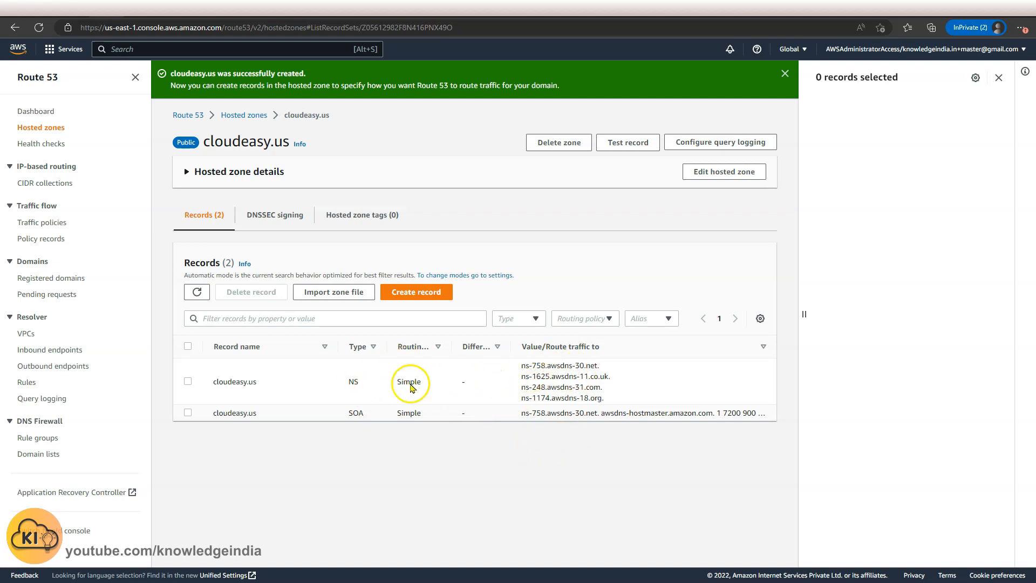
Replace the domain's authoritative nameservers at Porkbun with the four NS servers copied from the cloudeasy.us hosted zone.
mouse_move(526, 376)
left_mouse_down()
mouse_move(592, 375)
mouse_move(596, 398)
mouse_move(523, 373)
left_mouse_up()
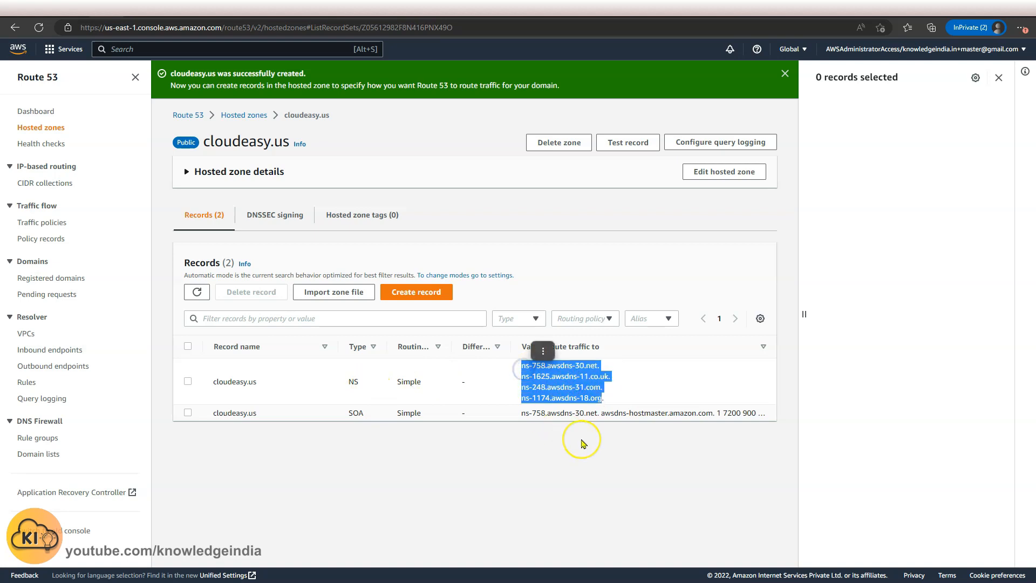
left_click(1003, 79)
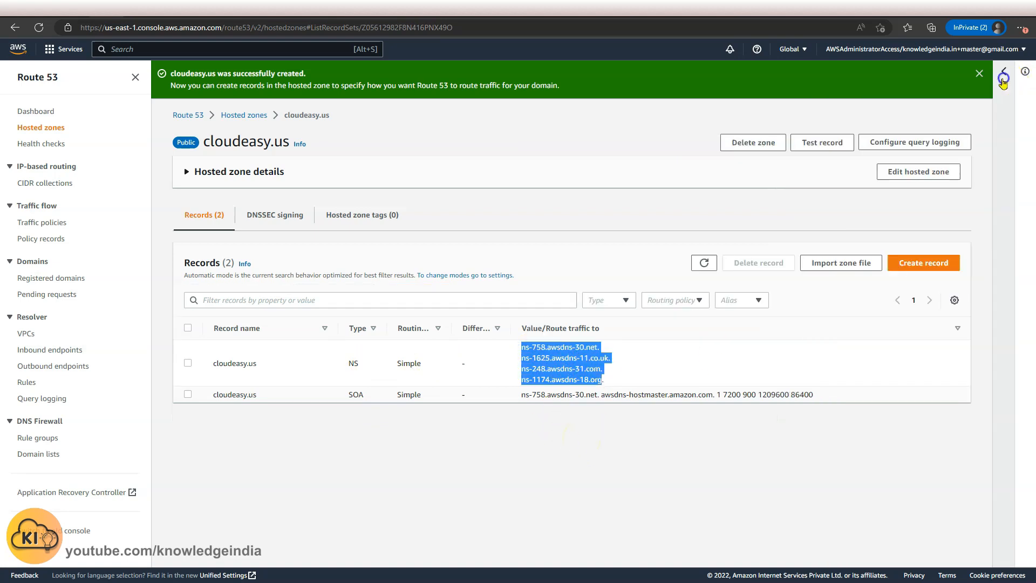
left_click(604, 381)
left_click_drag(603, 381, 513, 352)
key("ctrl+c")
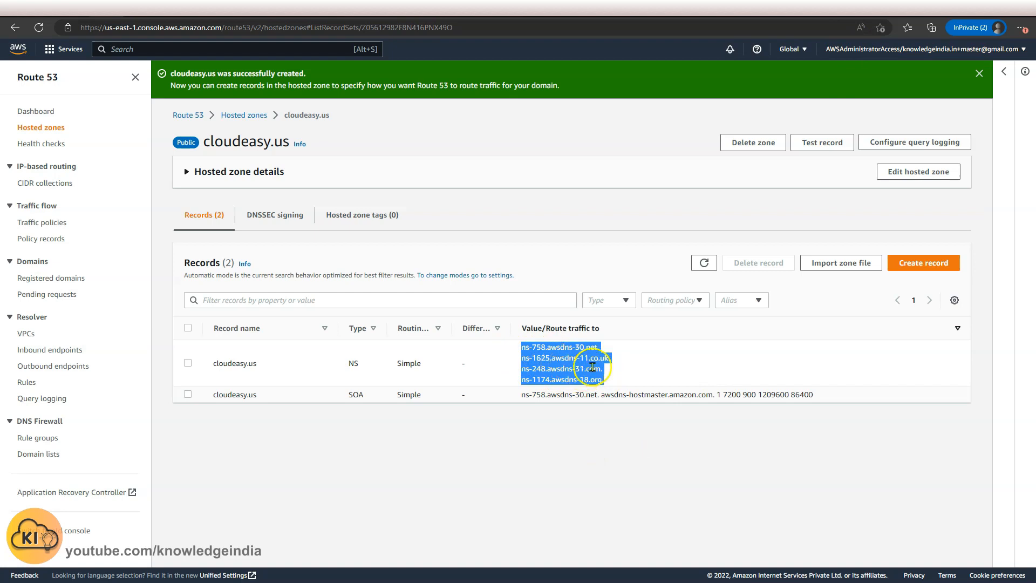
key("alt+Tab")
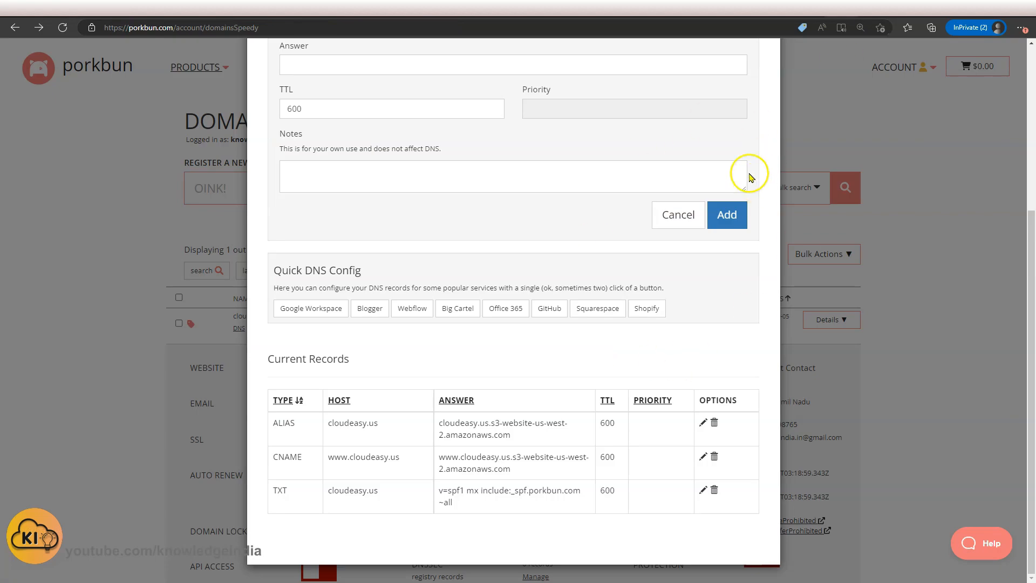
scroll(763, 157, "up", 5)
left_click(756, 83)
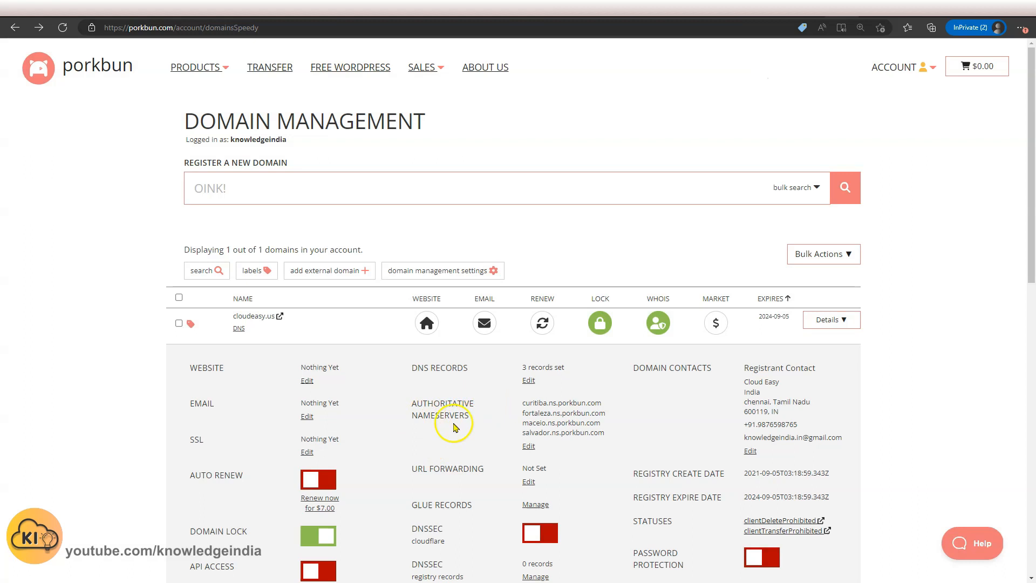
left_click(529, 447)
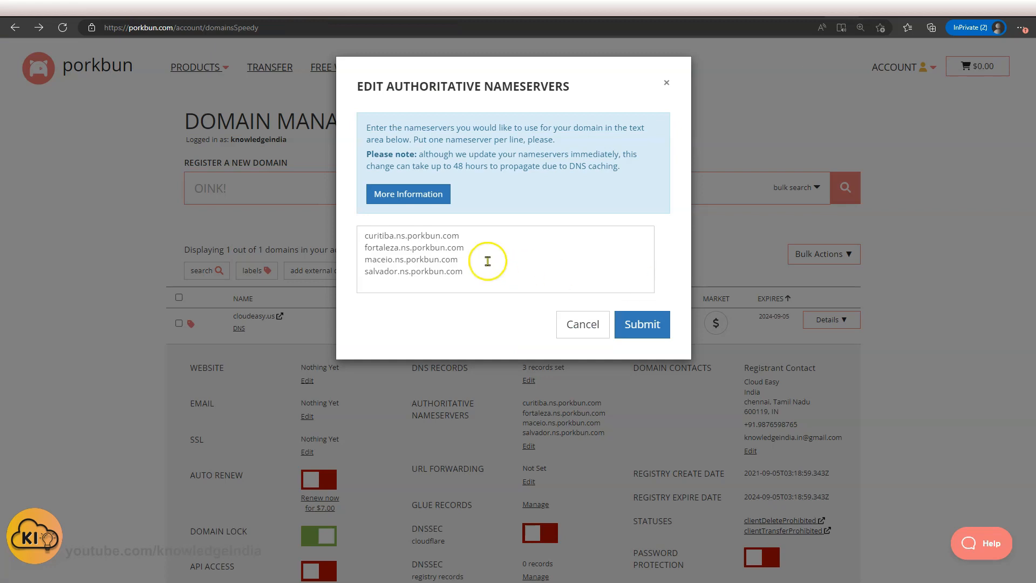
left_click(485, 274)
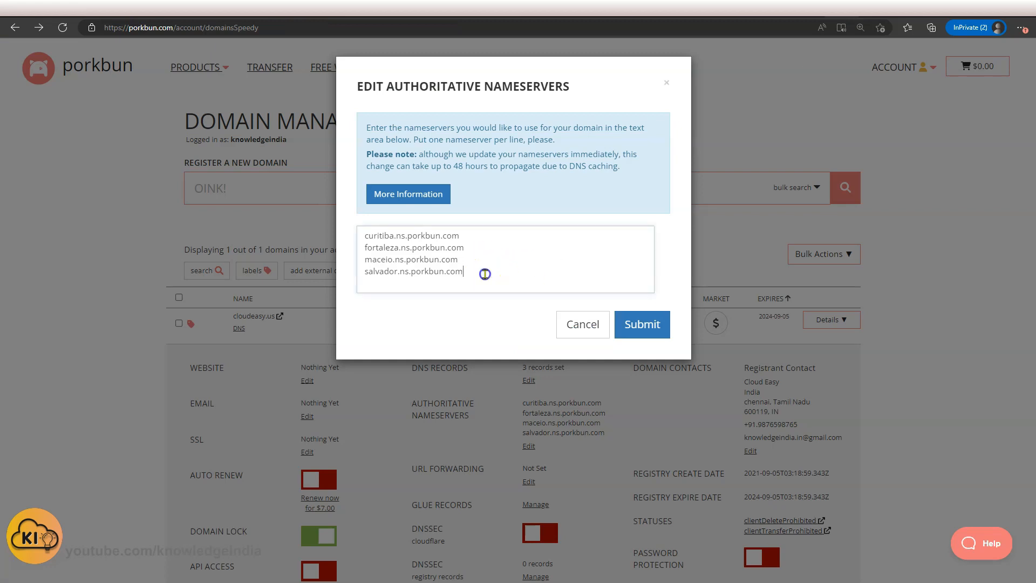
left_click_drag(484, 274, 319, 212)
key("BackSpace")
key("ctrl+v")
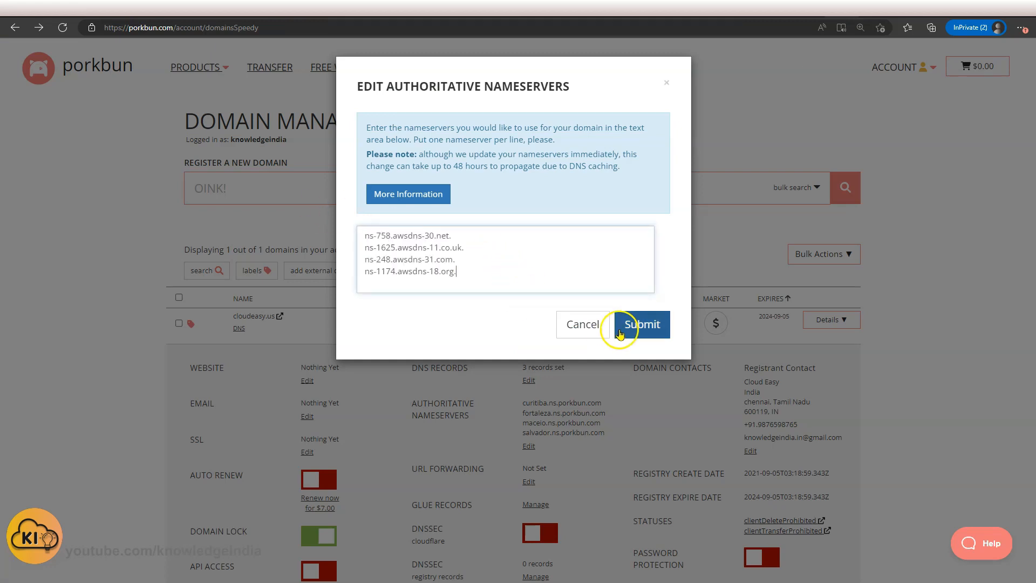
left_click(643, 326)
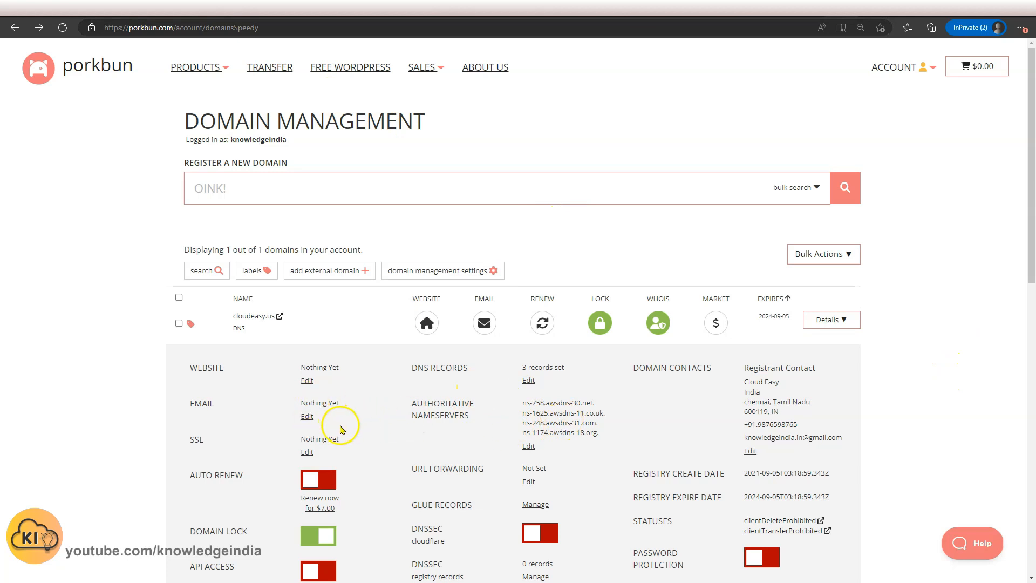
Open the Porkbun DNS records manager for cloudeasy.us and review its notice and current records, then close it.
left_click(529, 380)
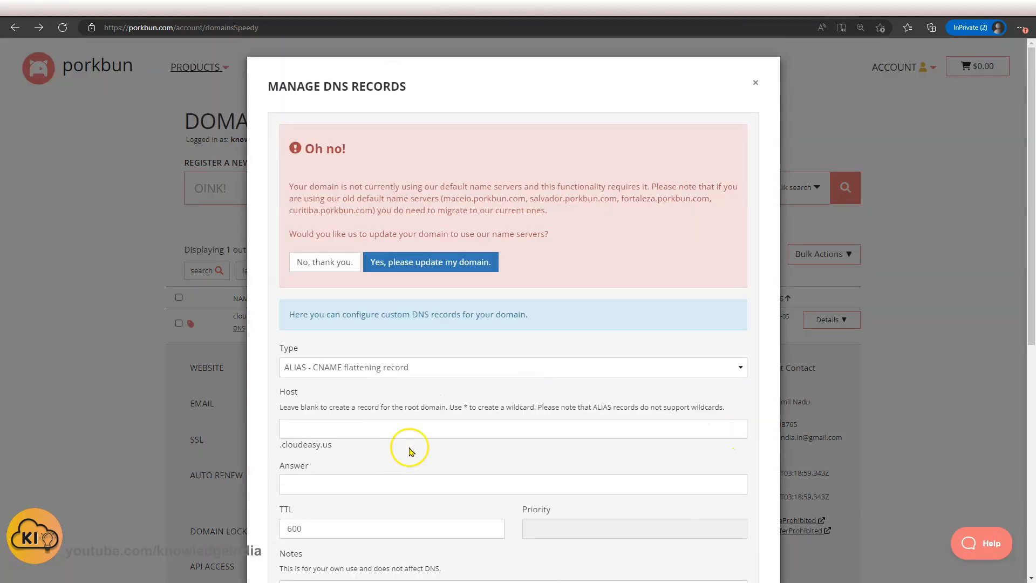
scroll(407, 451, "down", 8)
scroll(440, 384, "up", 8)
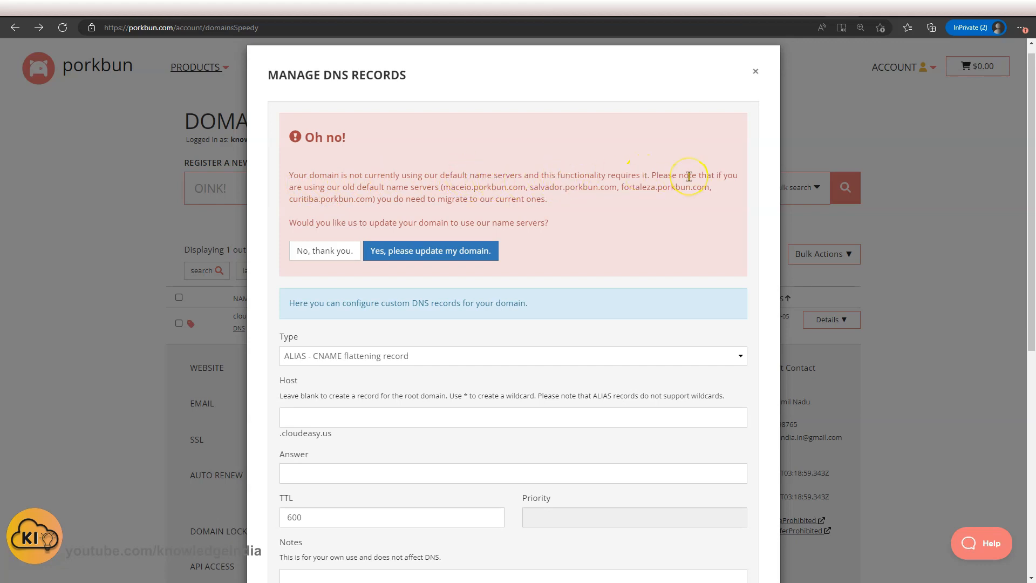
scroll(690, 176, "down", 8)
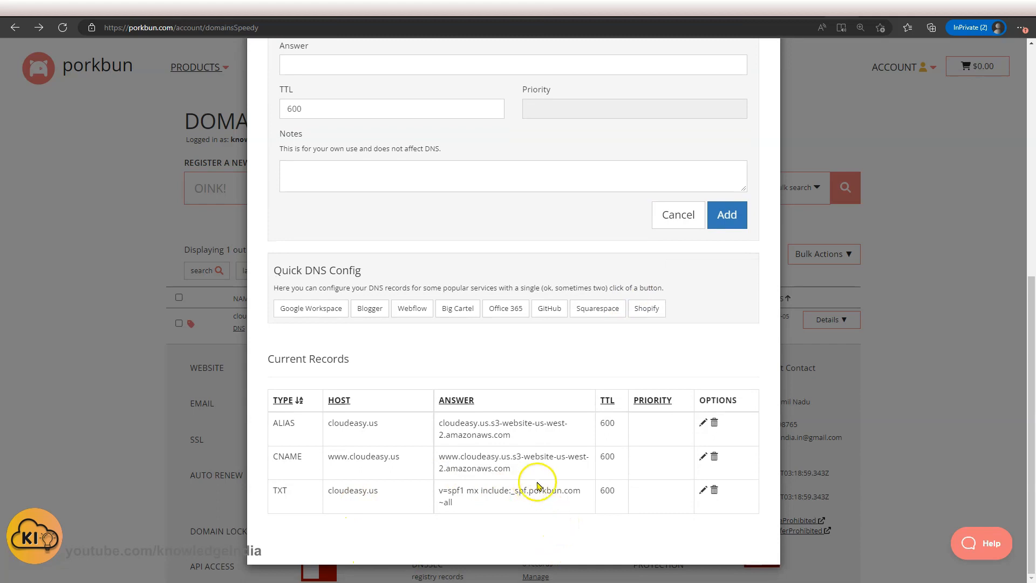
scroll(736, 178, "up", 8)
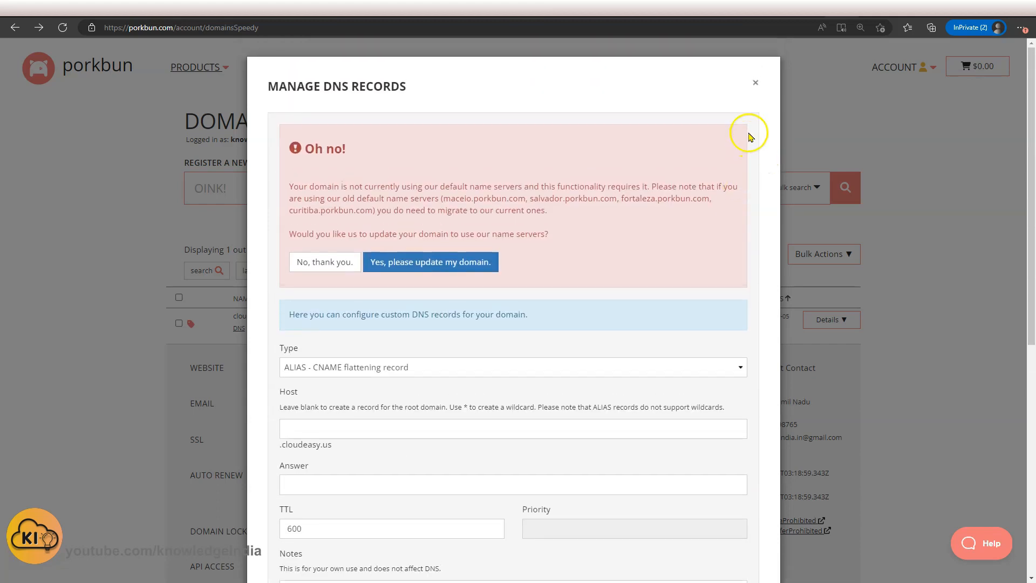
left_click(755, 83)
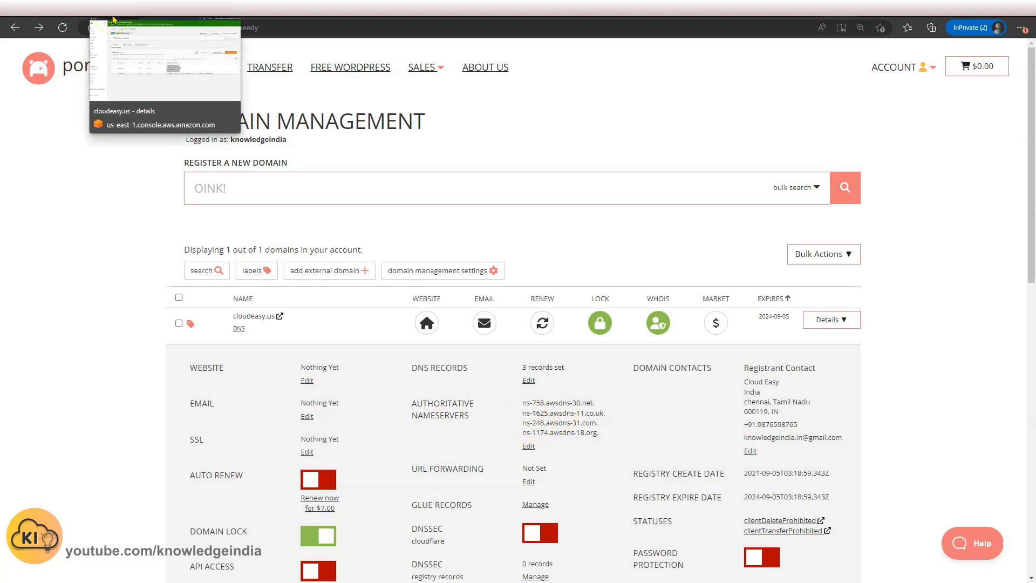
Return to the cloudeasy.us hosted zone and start a new record for the root domain with Alias enabled.
left_click(101, 15)
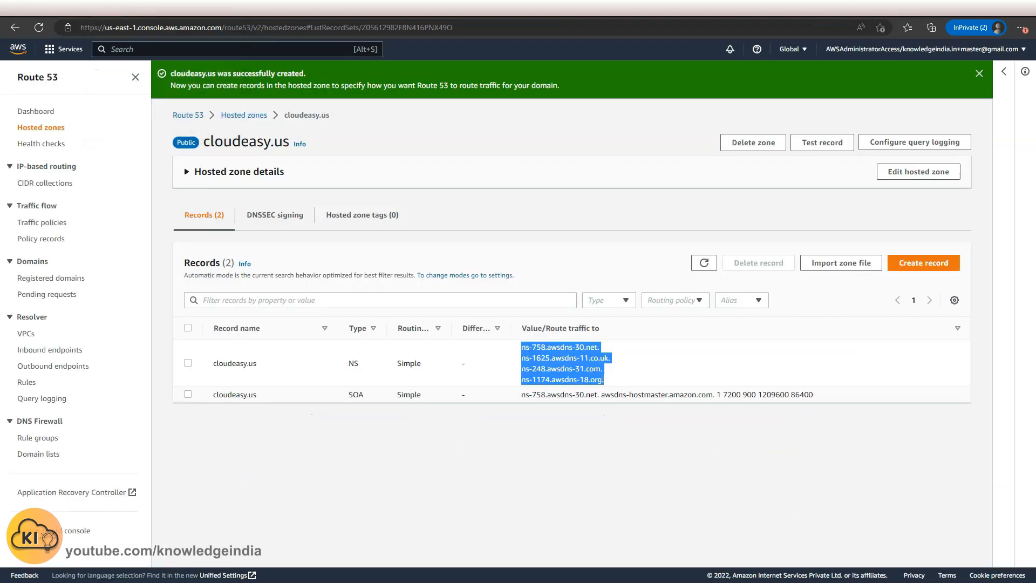
left_click(606, 472)
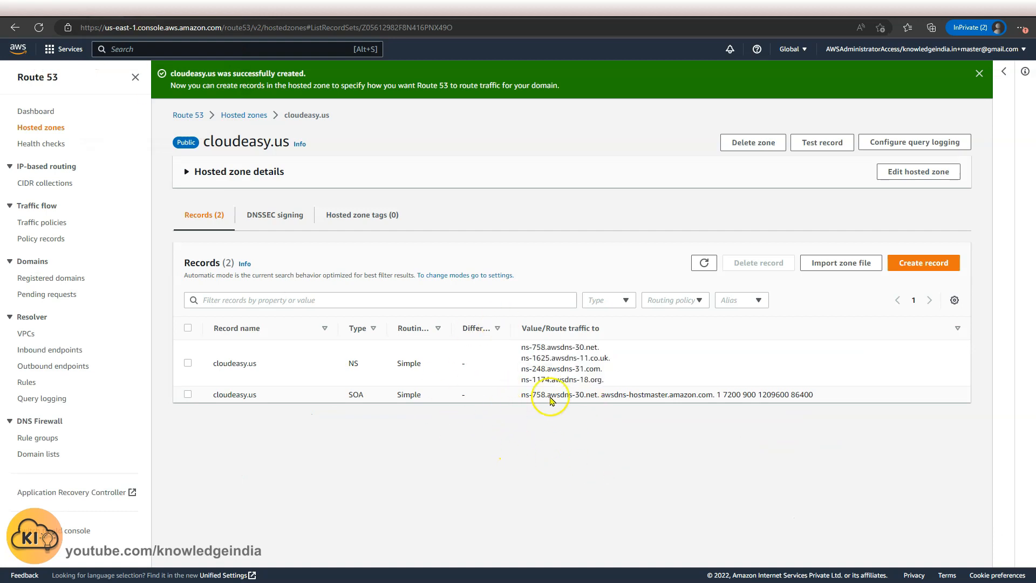
left_click(978, 75)
left_click(917, 225)
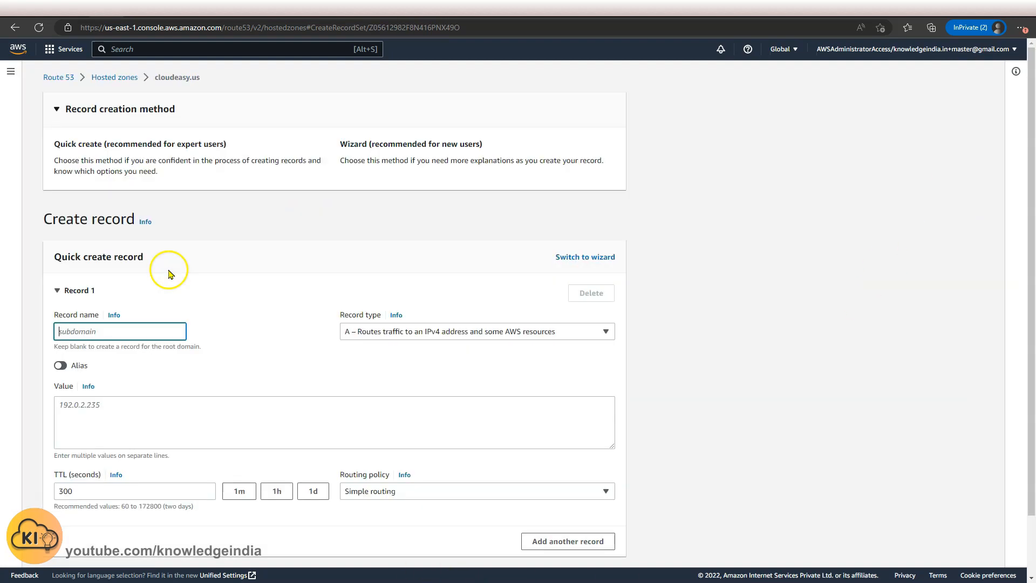
left_click(722, 353)
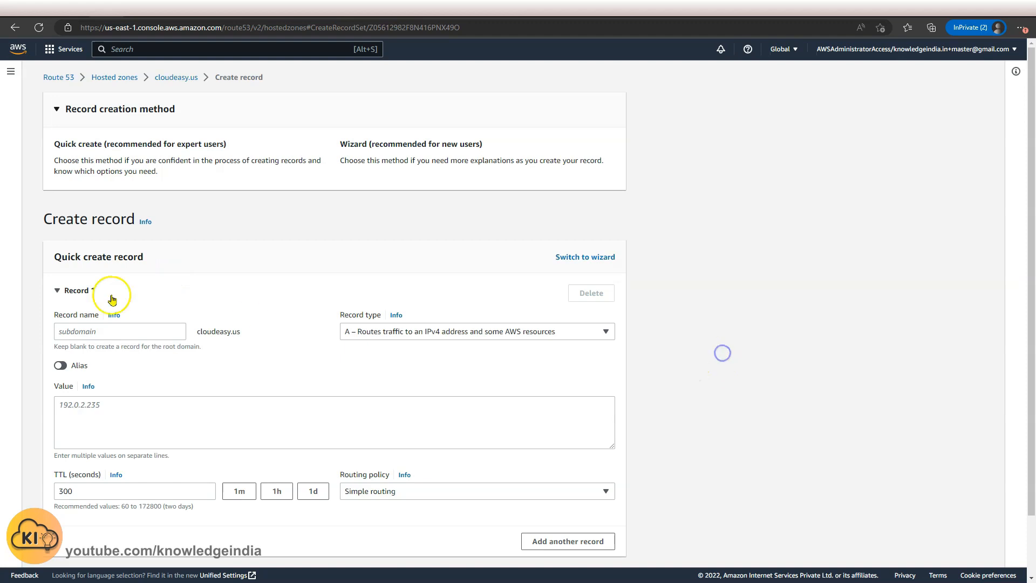
left_click(130, 329)
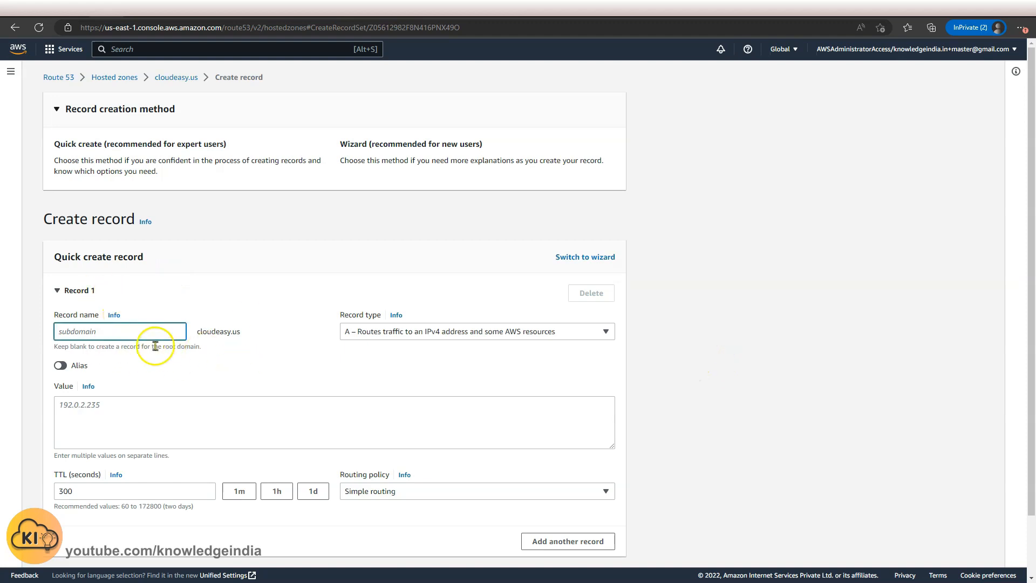
left_click(469, 335)
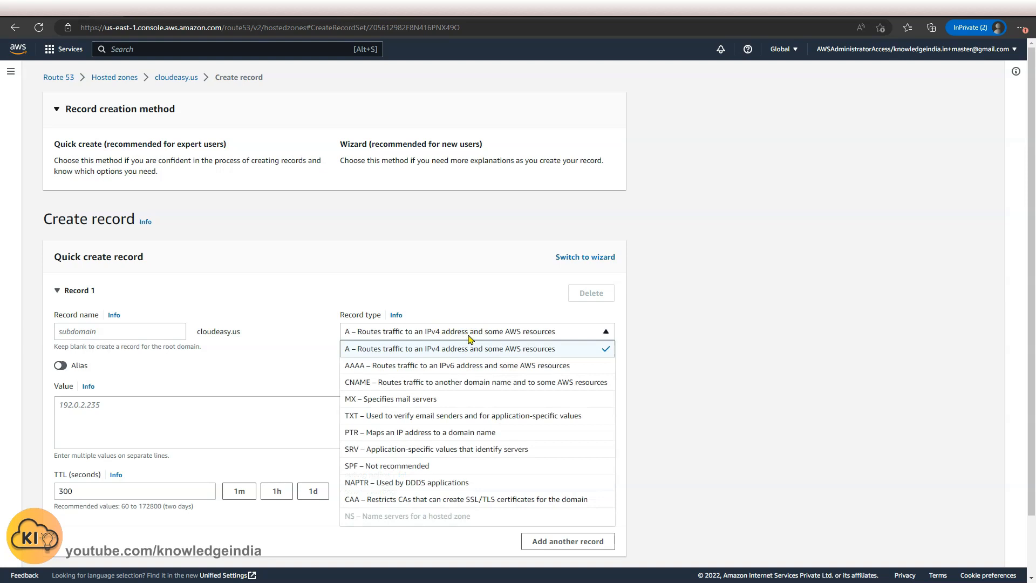
left_click(61, 365)
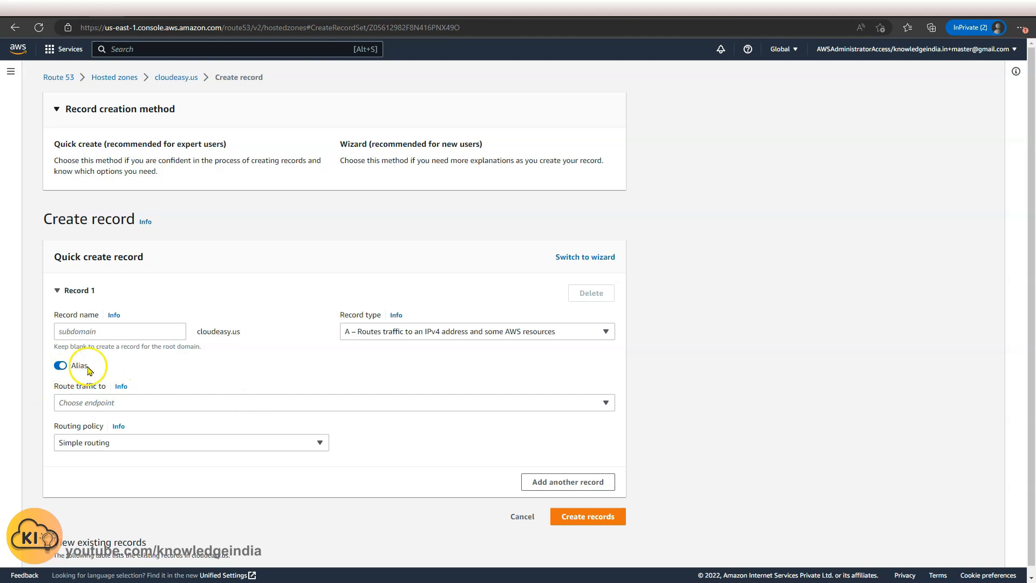
Route the root alias to the S3 website endpoint in US West (Oregon) [us-west-2] for cloudeasy.us and create the record.
left_click(397, 404)
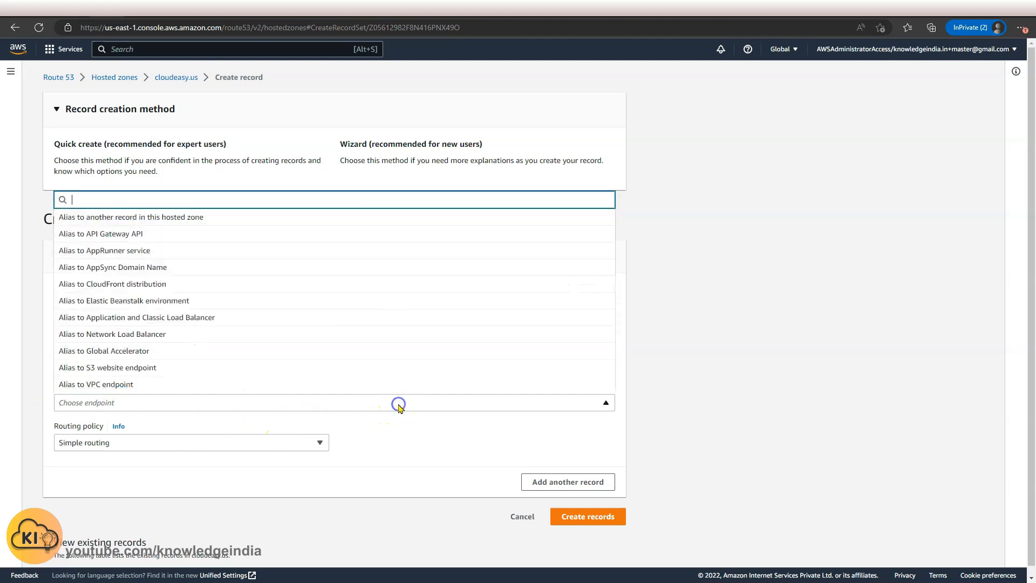
left_click(174, 367)
left_click(335, 422)
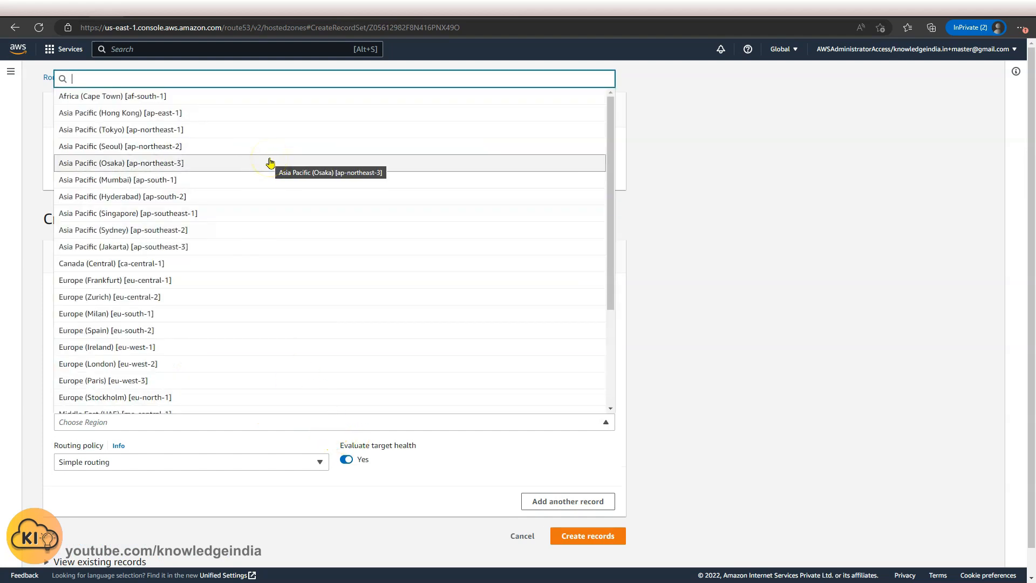
type("us-we")
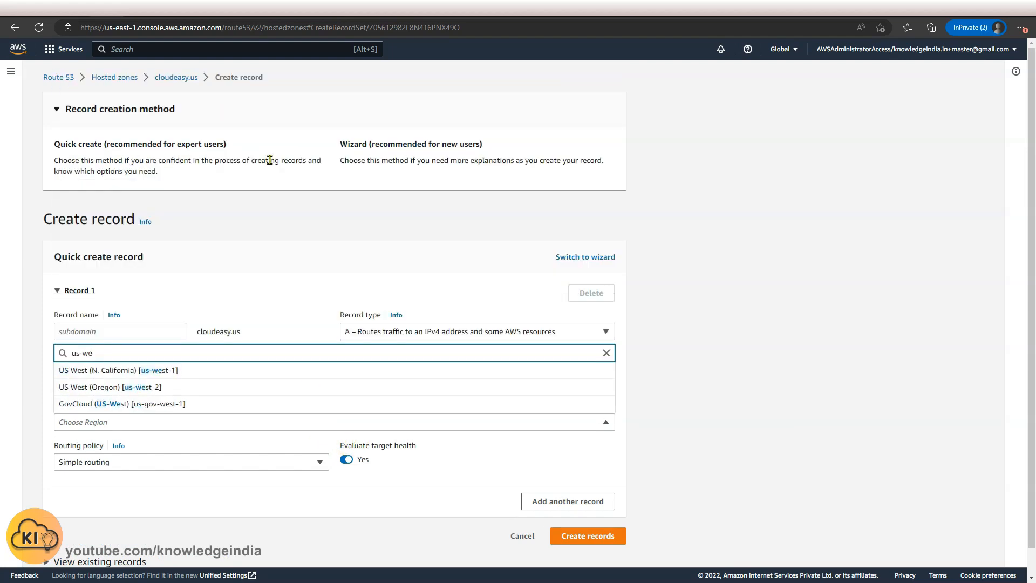
left_click(177, 387)
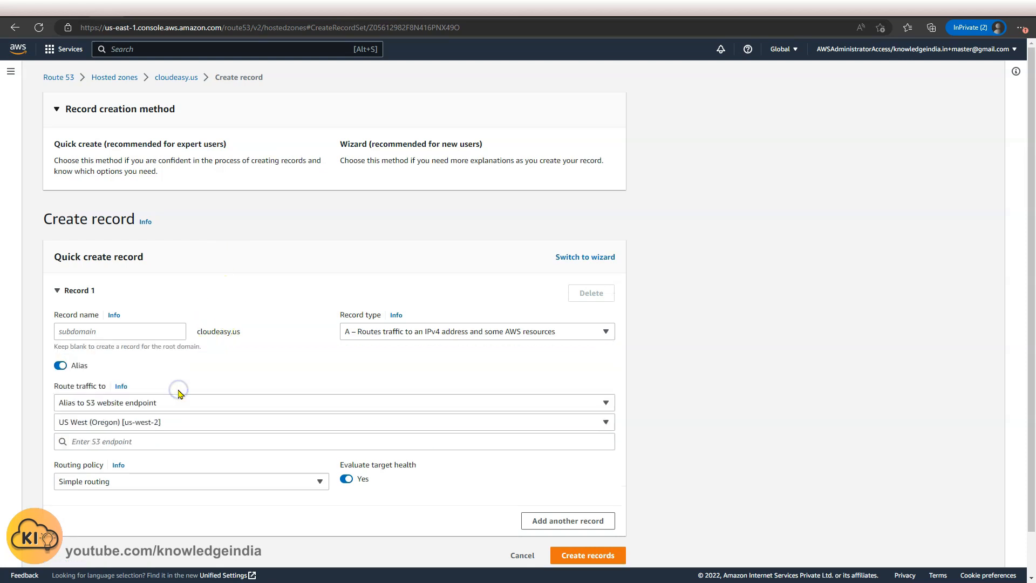
left_click(209, 447)
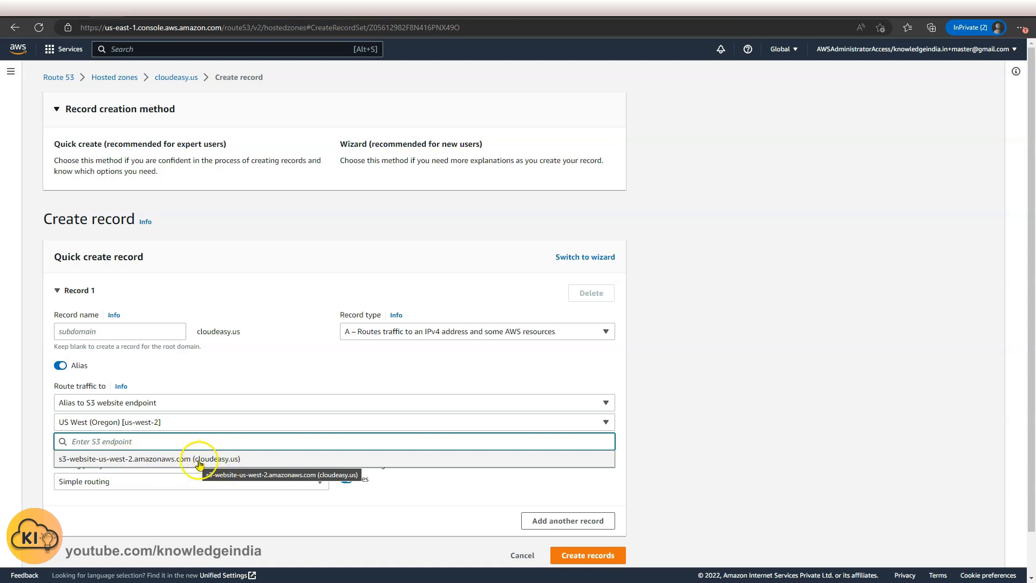
left_click(239, 460)
scroll(780, 436, "down", 1)
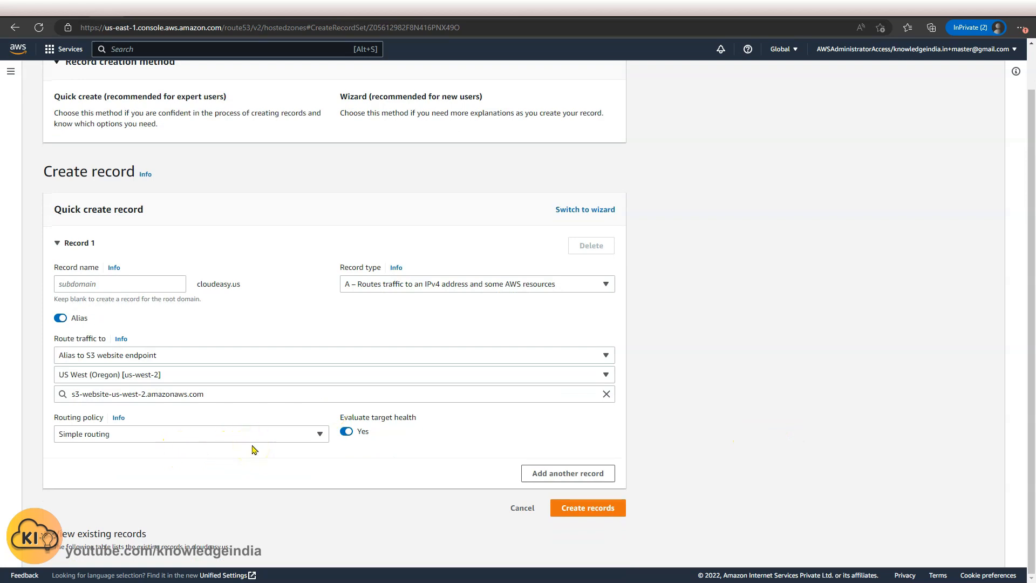
left_click(568, 510)
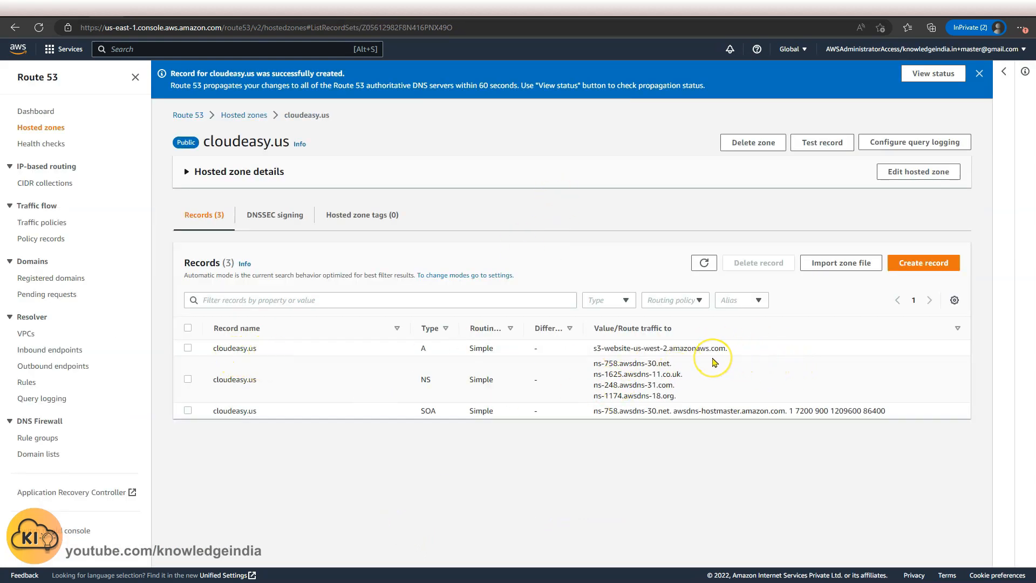
Start a www record in the hosted zone, trying type CNAME with Alias routing to another record in this hosted zone.
left_click(414, 255)
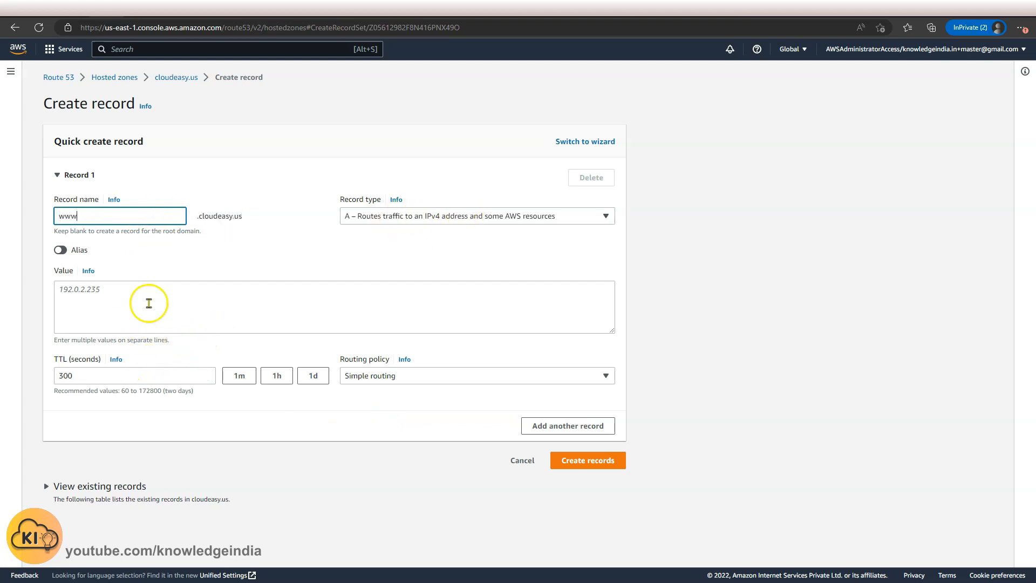
left_click(384, 216)
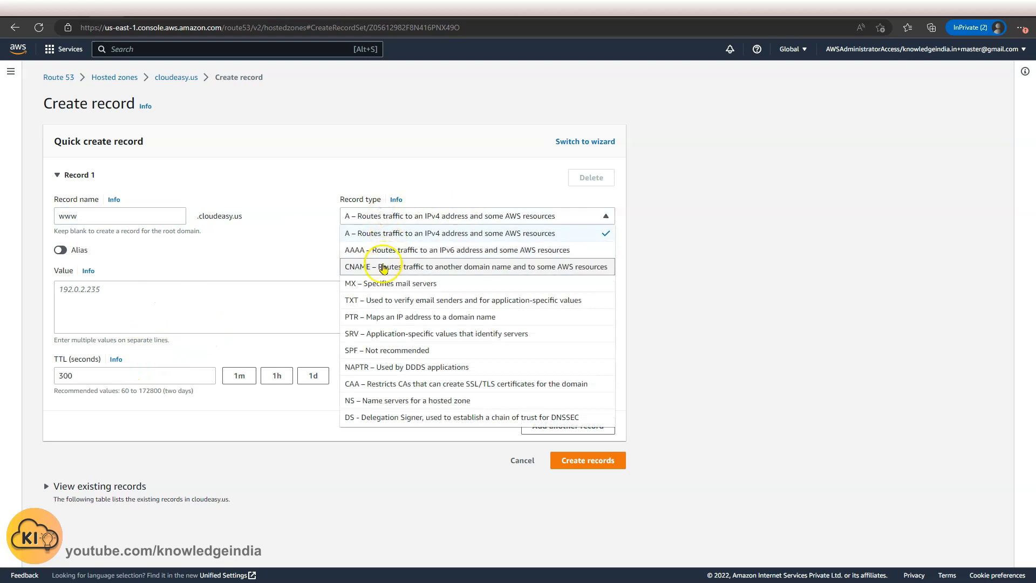
left_click(384, 268)
left_click(170, 301)
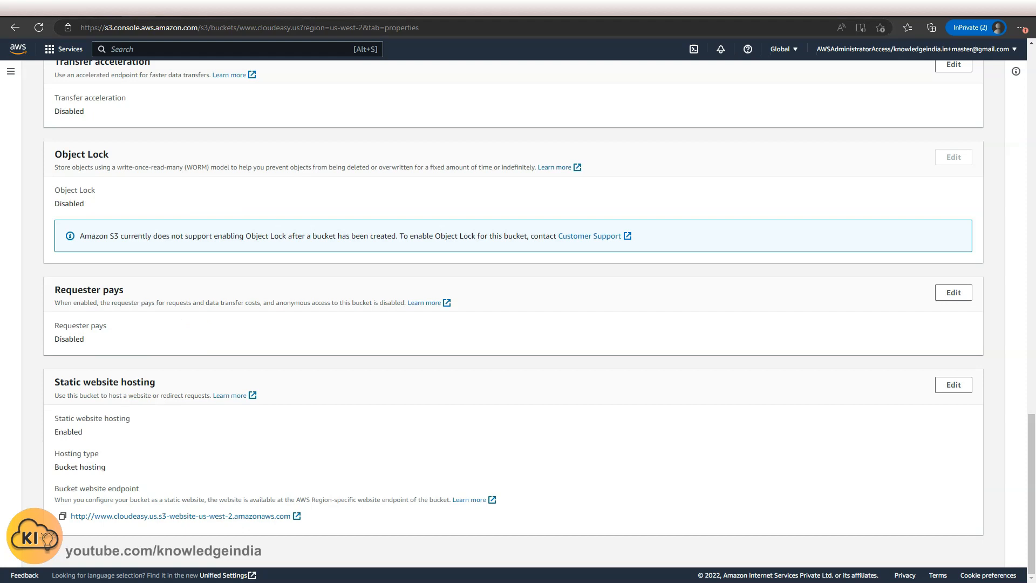
left_click(162, 27)
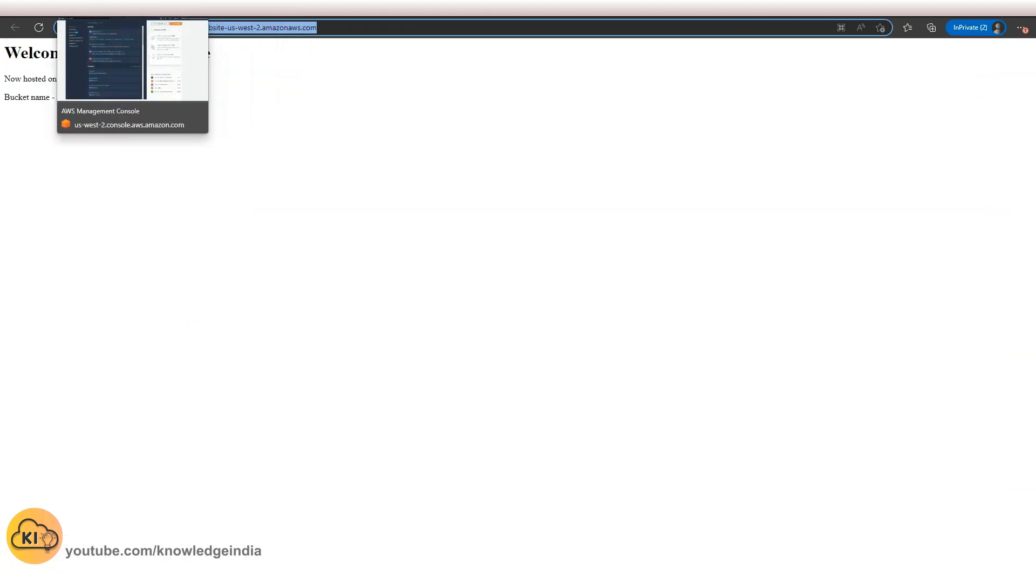
left_click(78, 8)
left_click(103, 6)
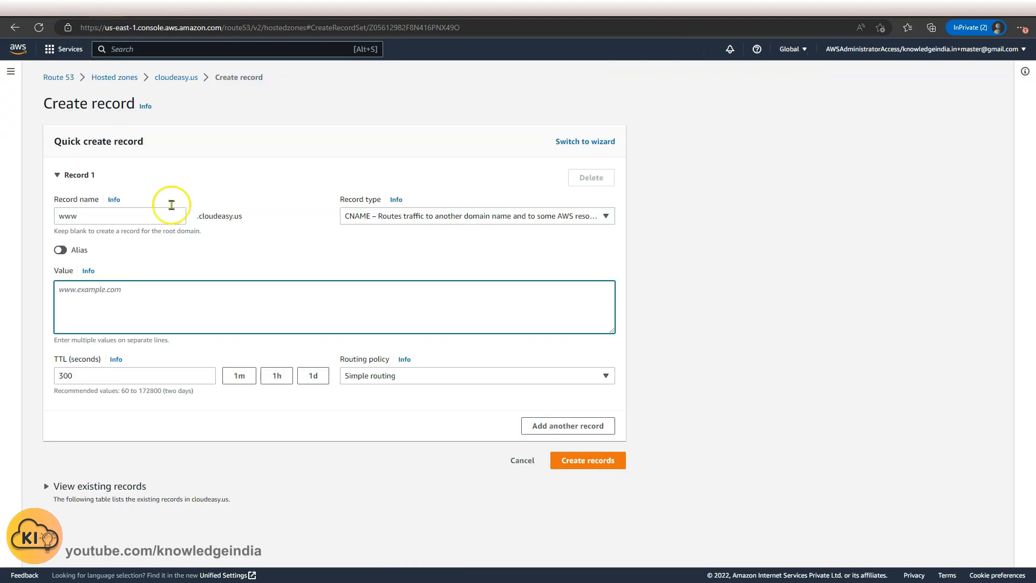
left_click(210, 291)
left_click(59, 250)
left_click(152, 286)
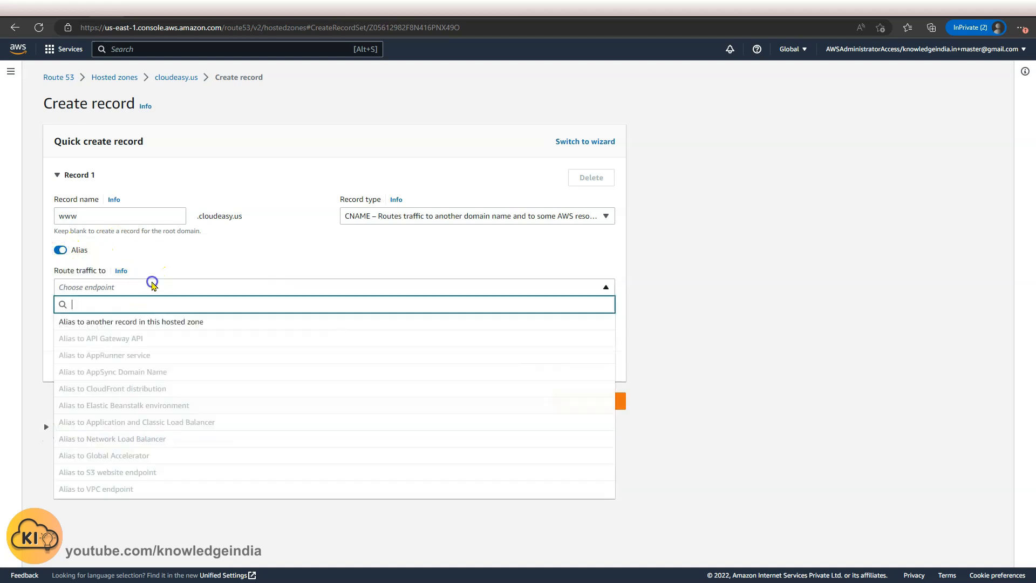
left_click(157, 322)
left_click(359, 216)
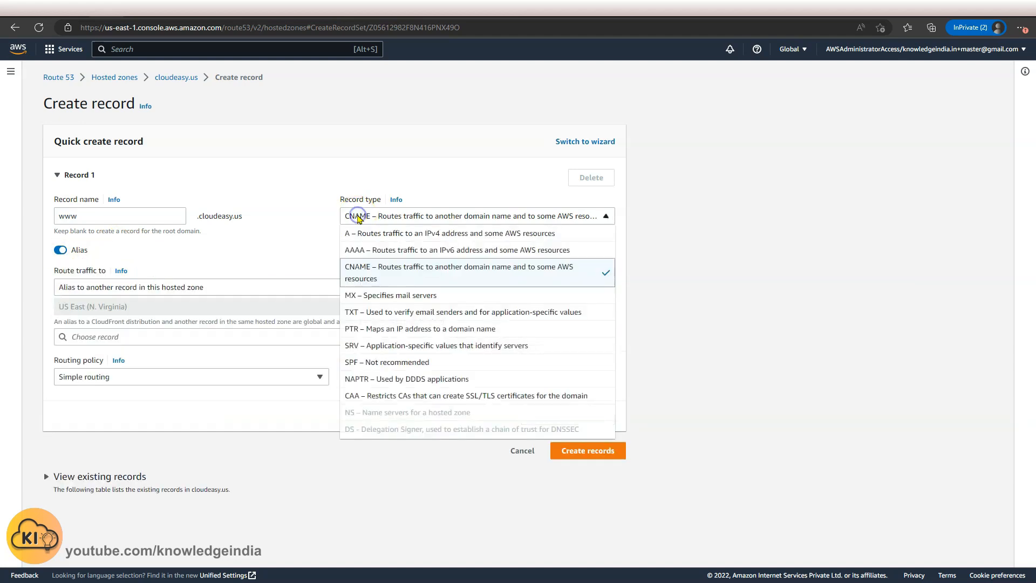
left_click(363, 234)
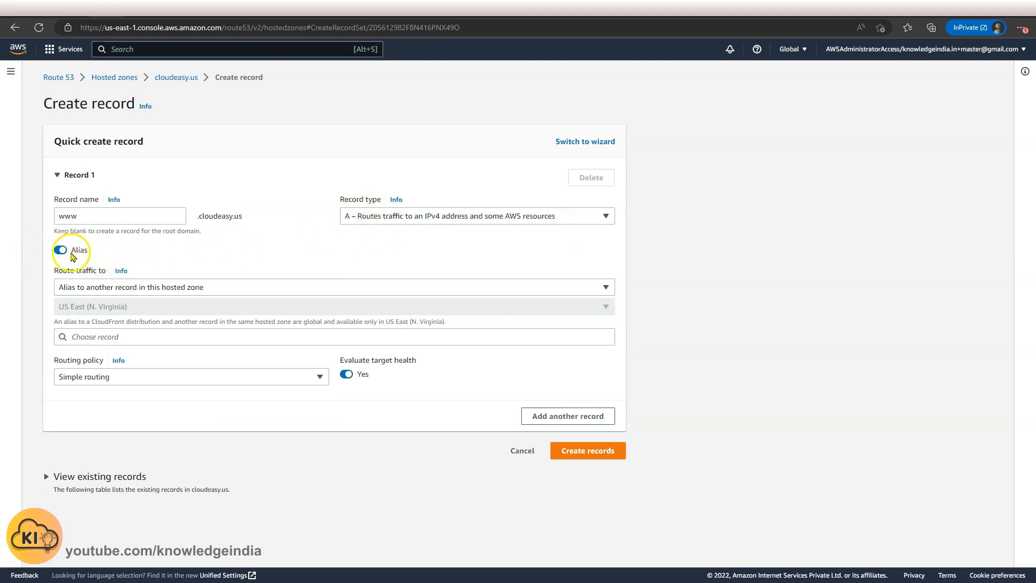
left_click(161, 290)
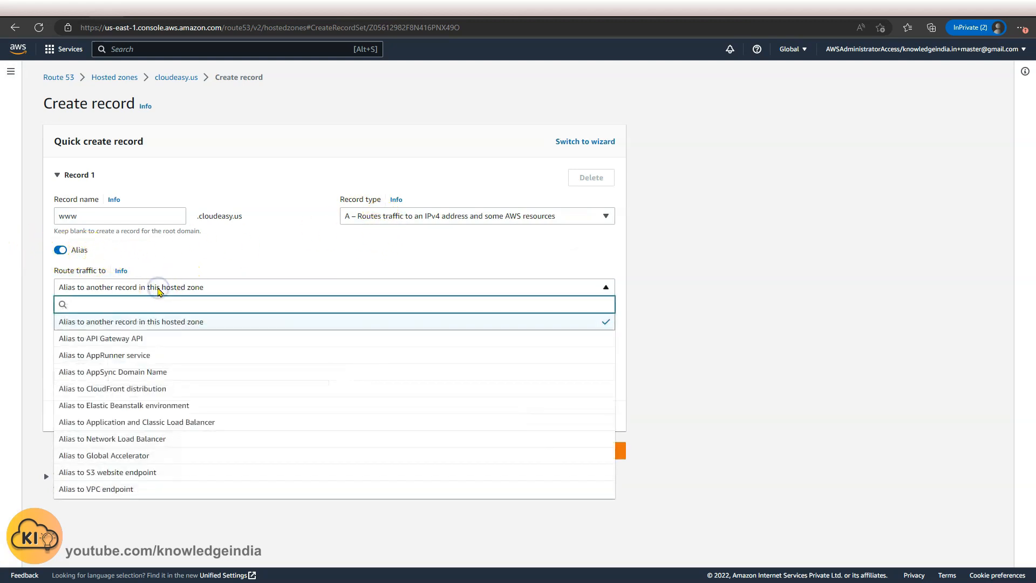
left_click(152, 473)
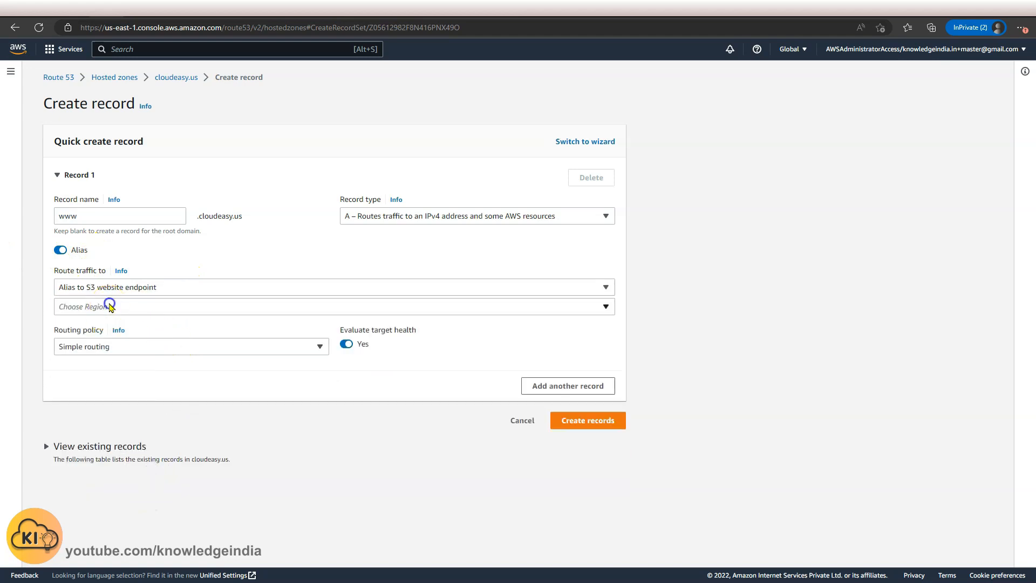
left_click(110, 307)
type("us-")
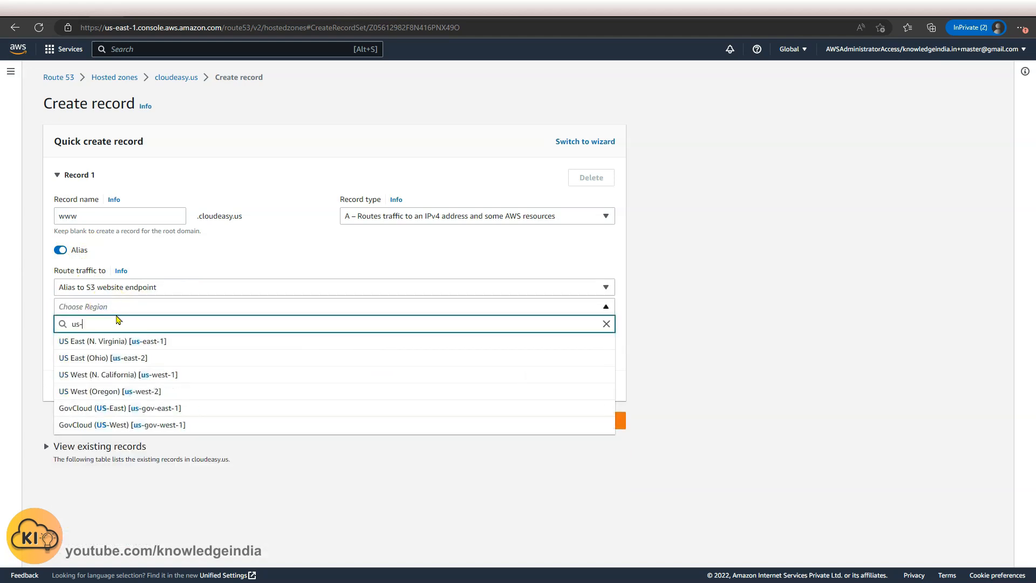
type("west")
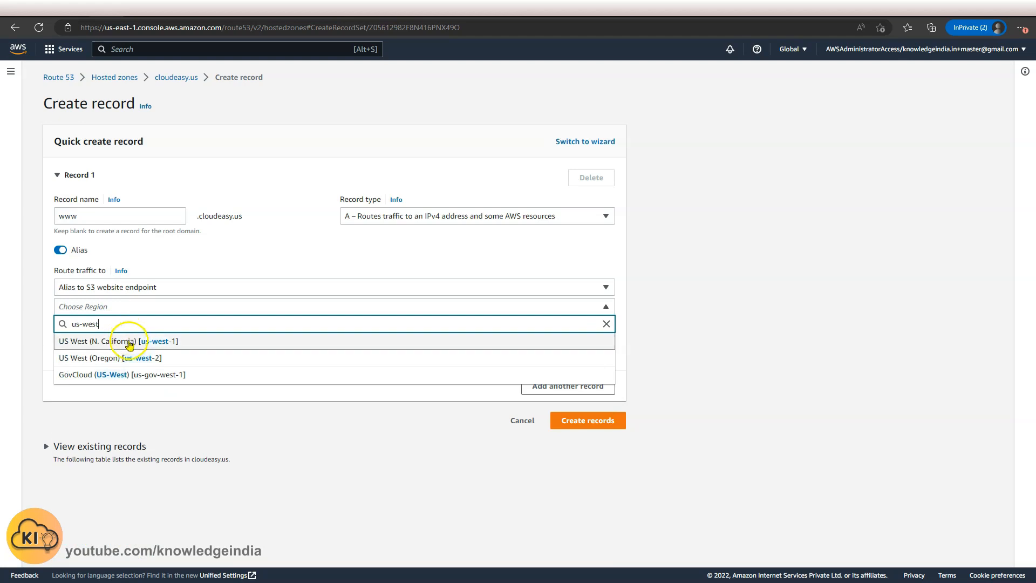
left_click(120, 358)
left_click(149, 327)
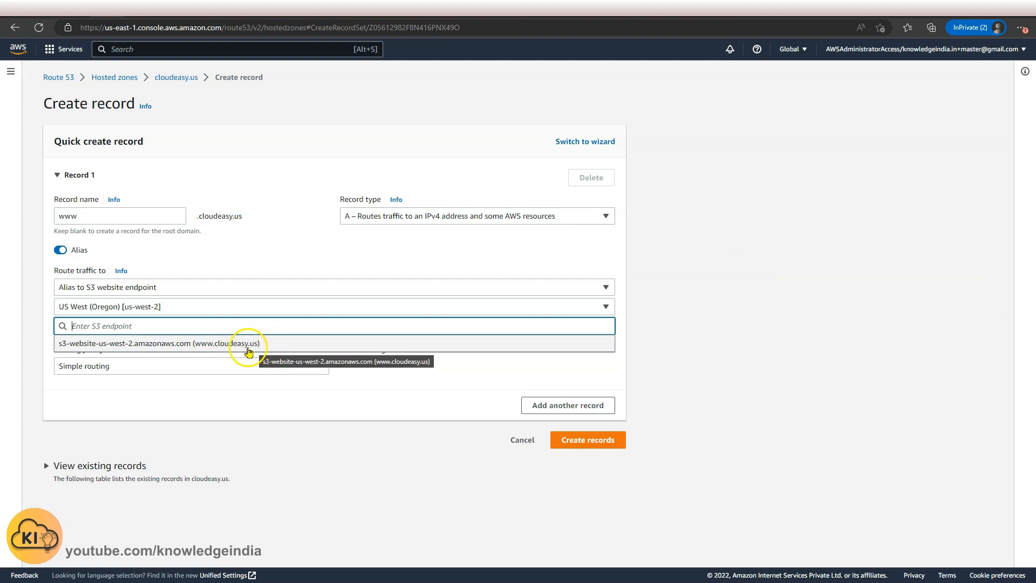
left_click(249, 344)
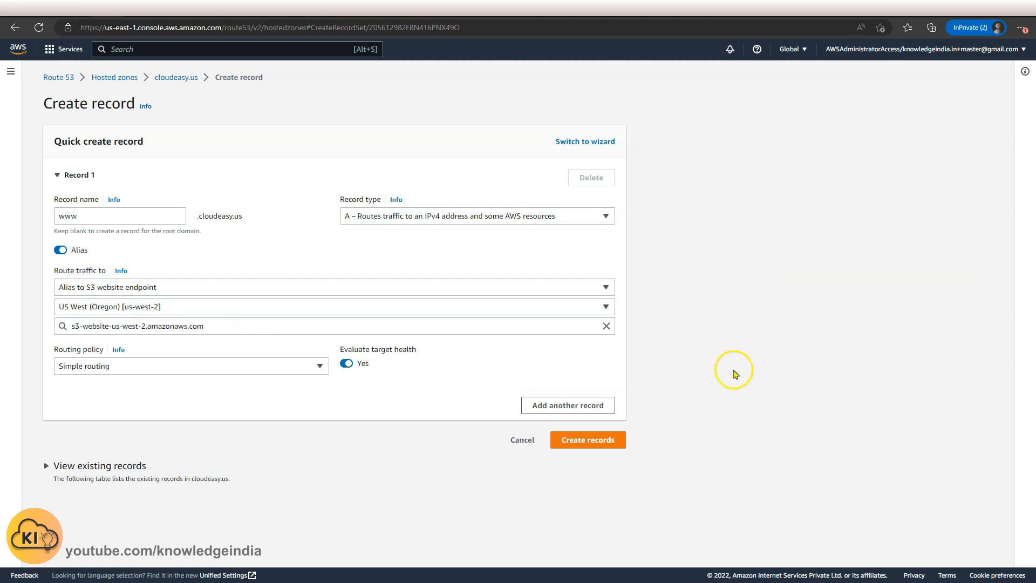
left_click(588, 440)
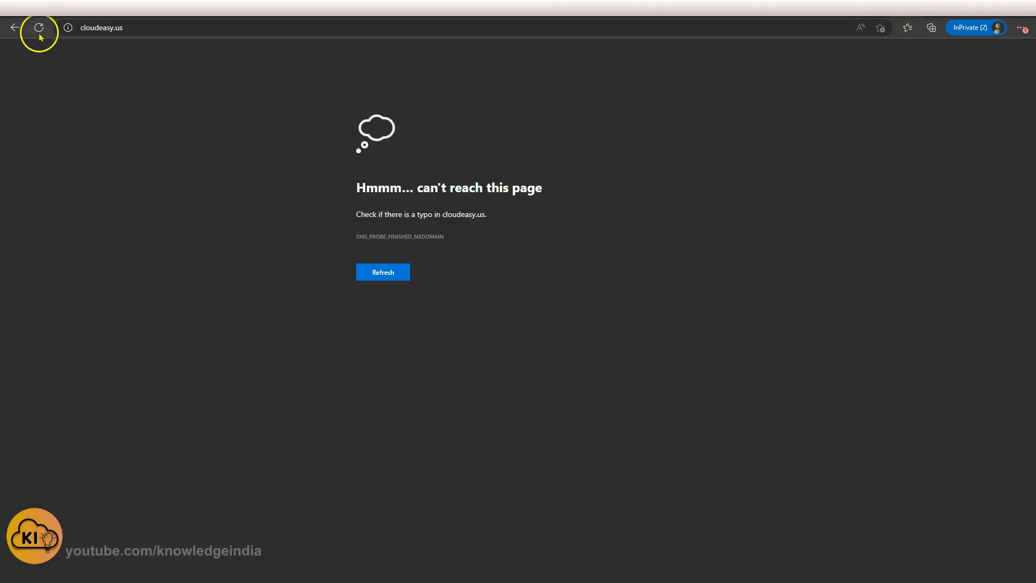
Reload cloudeasy.us in the browser to test it.
left_click(39, 28)
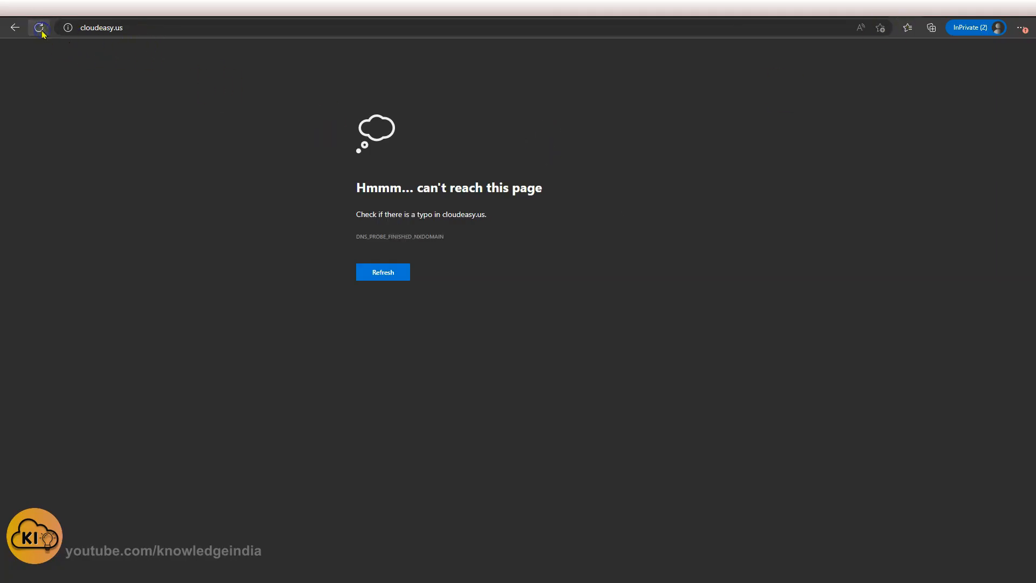
Reload cloudeasy.us, then review the S3 website endpoint and the Porkbun domain's nameserver details in the other open tabs.
left_click(41, 29)
left_click(896, 9)
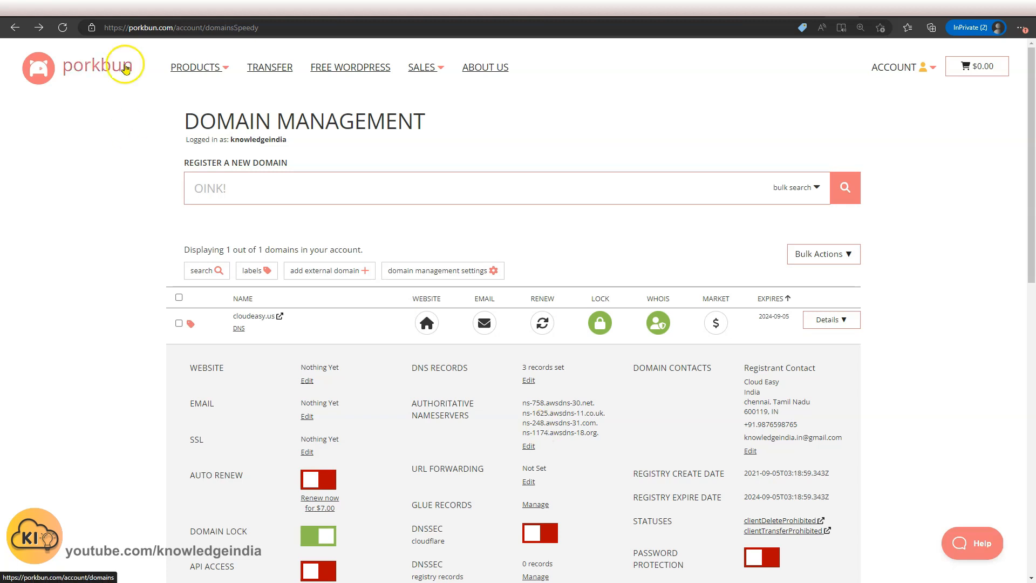
left_click(135, 8)
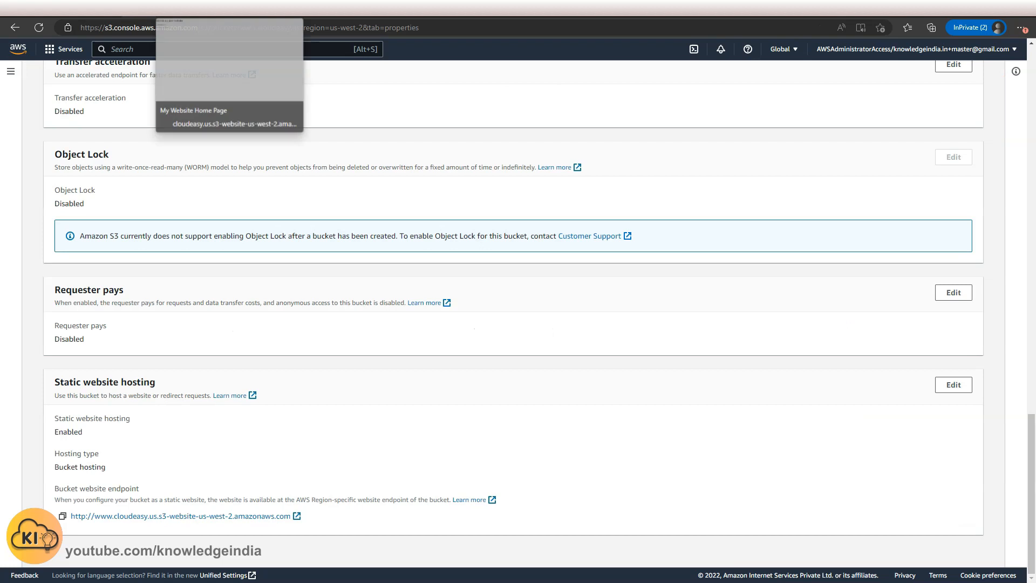
left_click(206, 8)
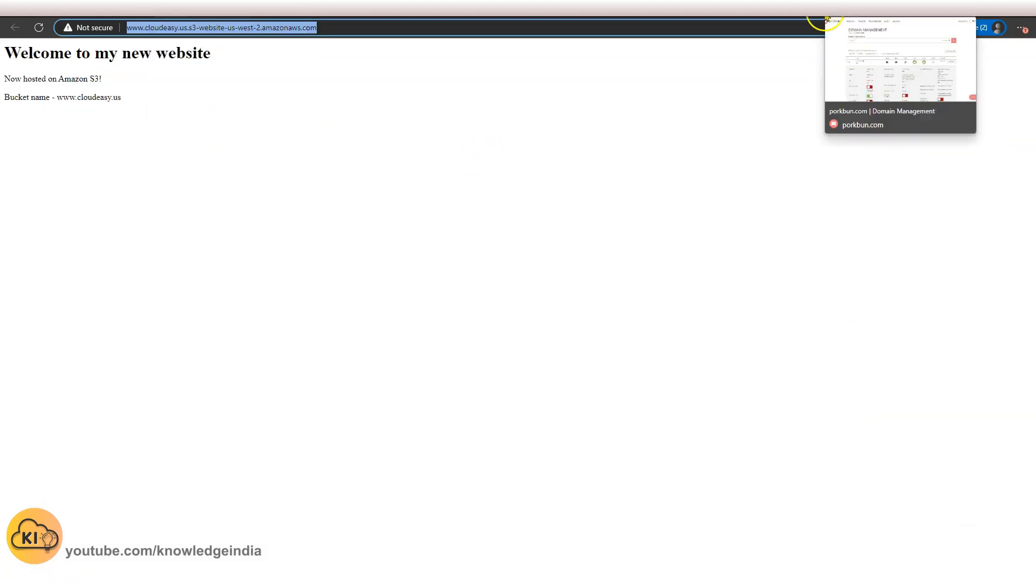
left_click(767, 163)
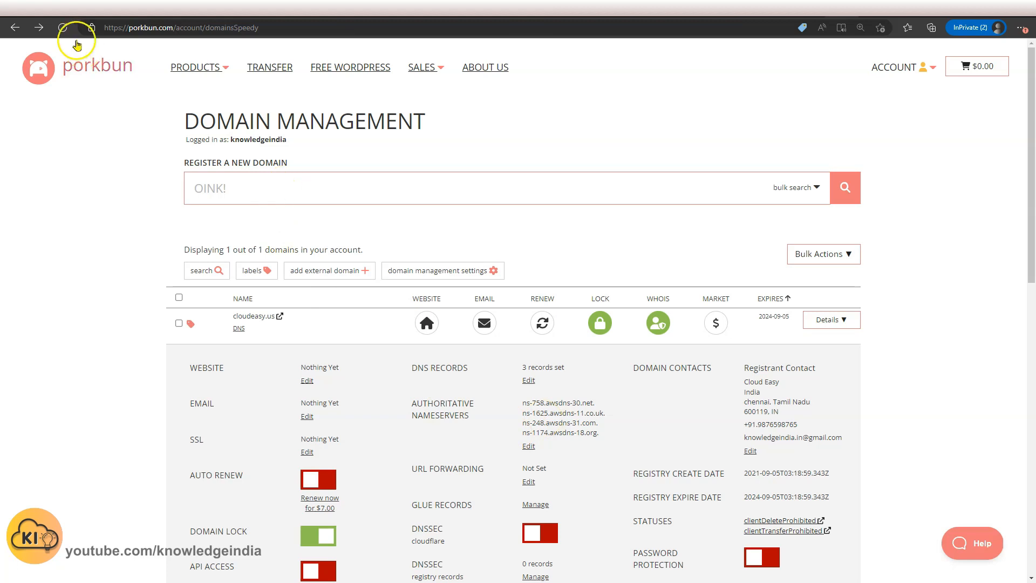
left_click(62, 30)
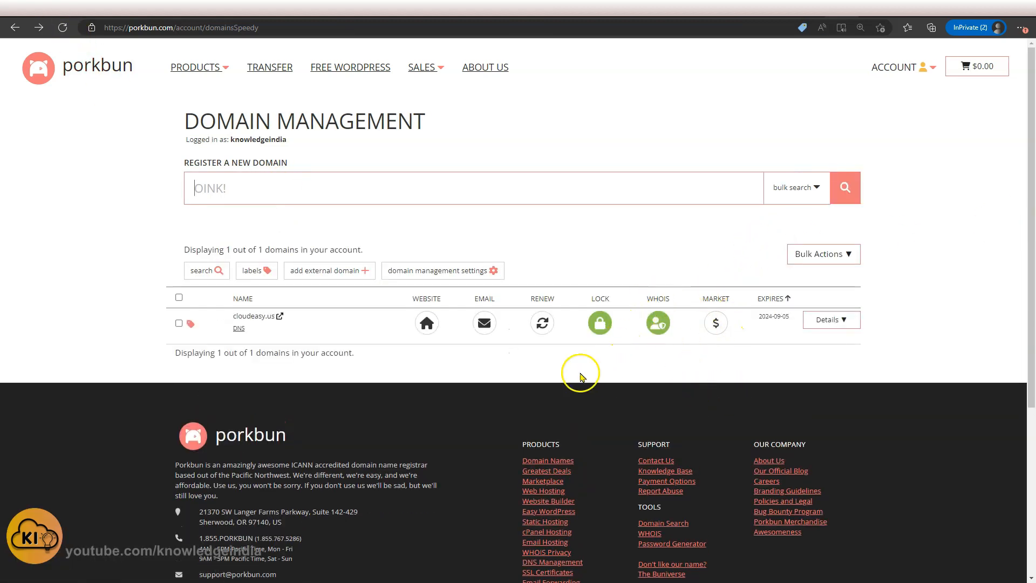
left_click(826, 319)
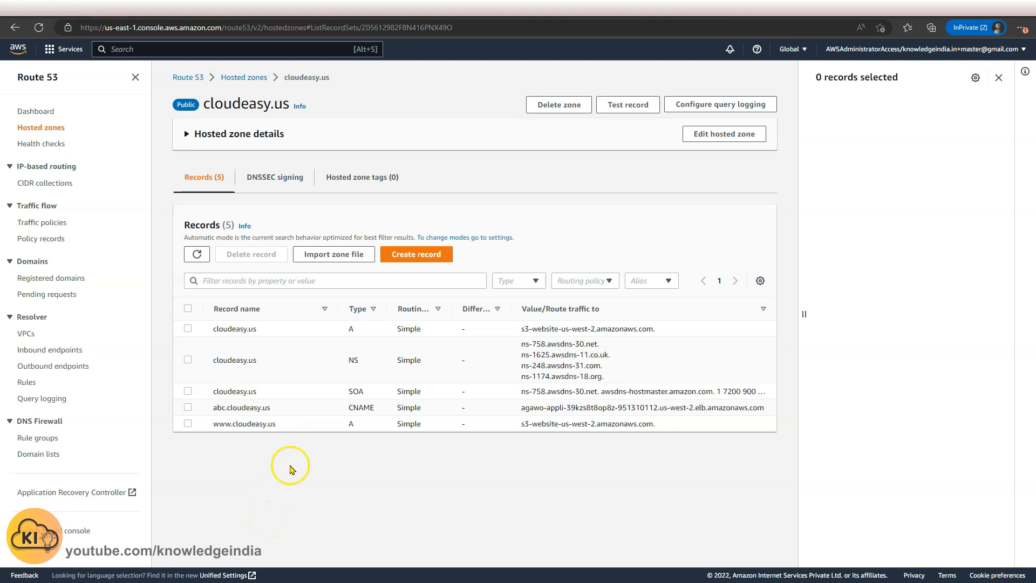
Examine the hosted zone's records, highlighting the abc CNAME record's name, type and value and the root and www record names.
left_click(214, 409)
left_click_drag(215, 412, 272, 409)
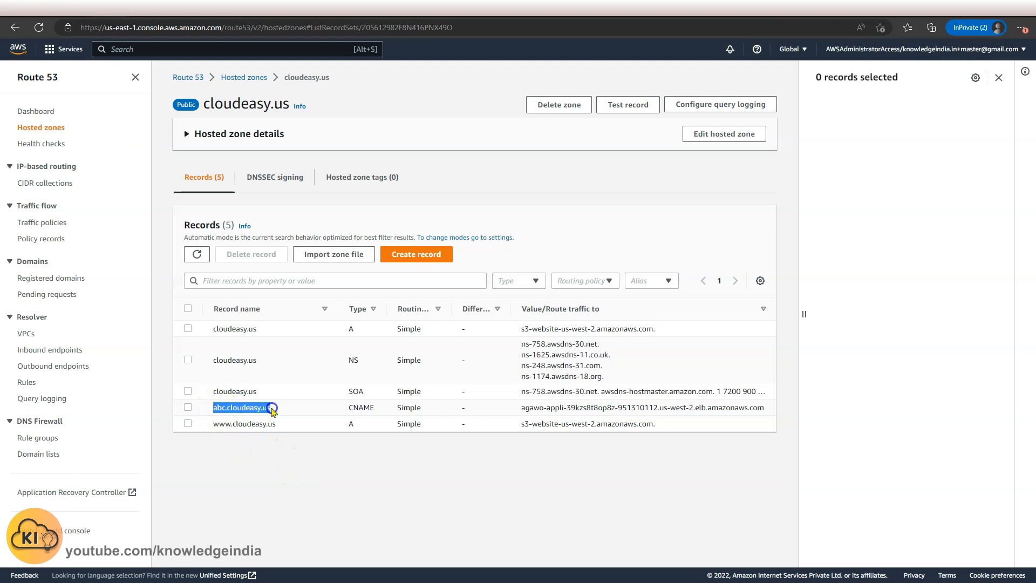
left_click(223, 453)
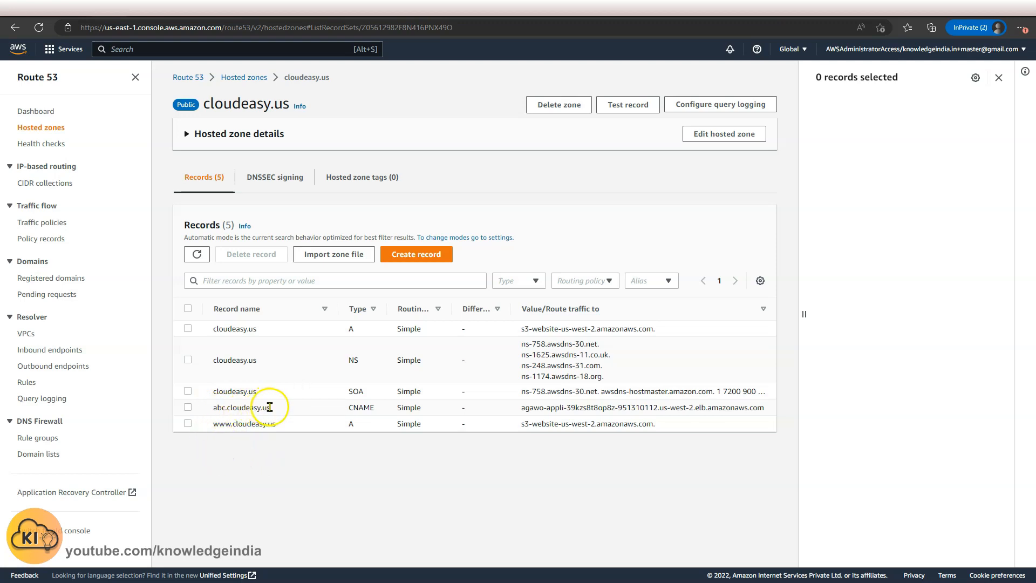
left_click_drag(381, 410, 349, 407)
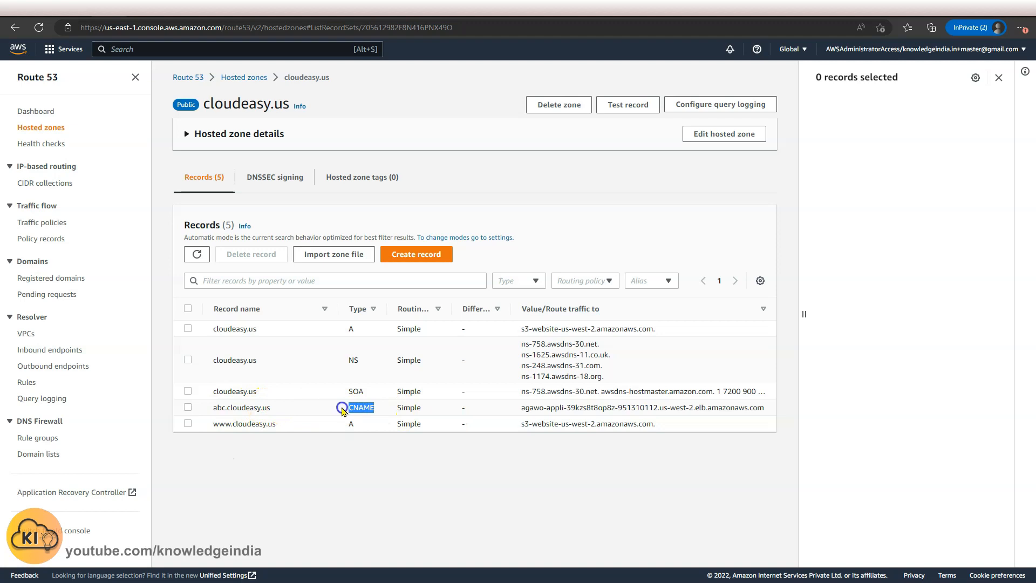
left_click_drag(522, 409, 758, 416)
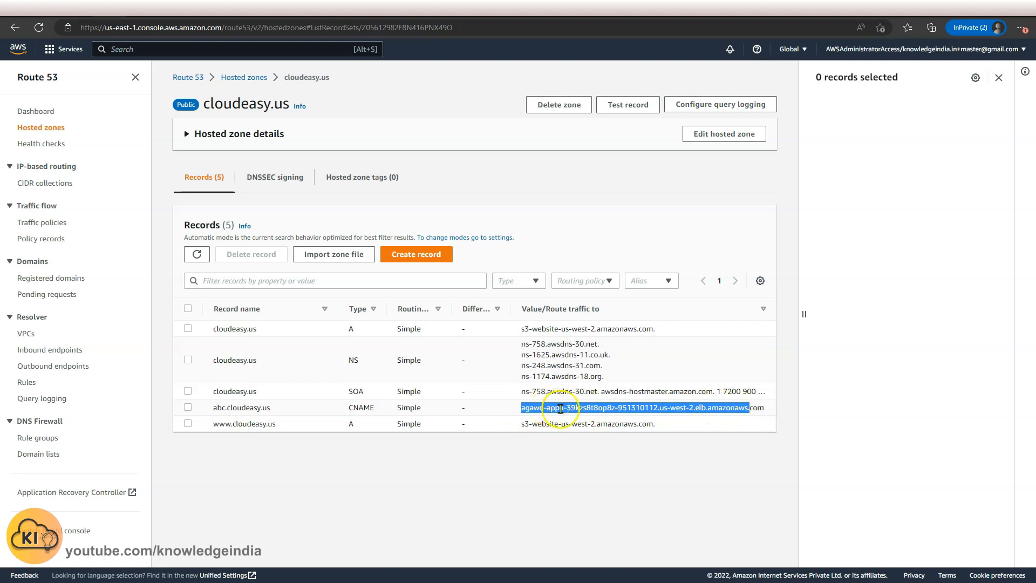
left_click(562, 473)
left_click_drag(213, 328, 261, 328)
left_click_drag(214, 423, 276, 427)
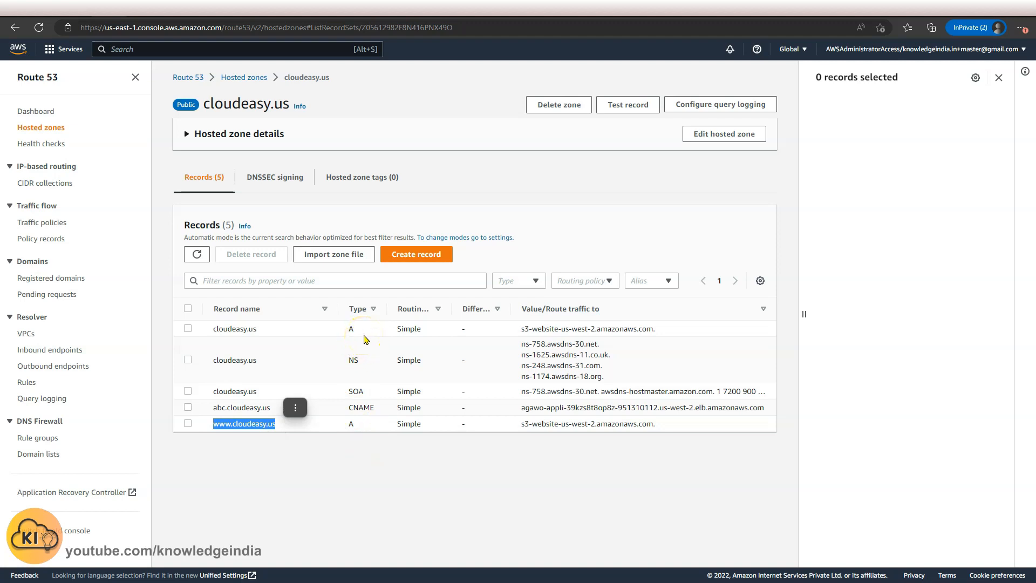
left_click(380, 476)
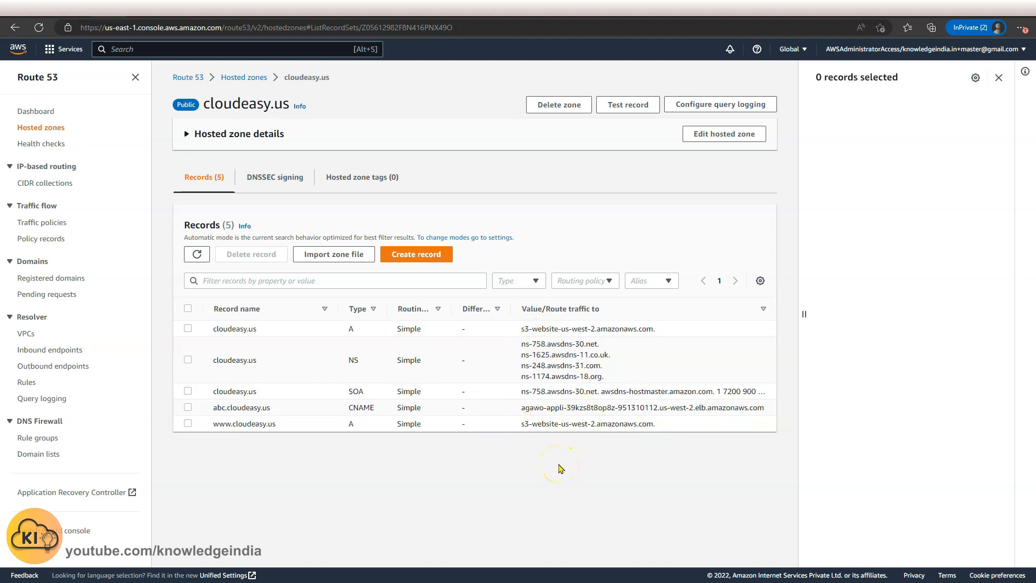
Select the root A, www A and abc CNAME records in the cloudeasy.us hosted zone.
left_click(188, 329)
left_click(188, 424)
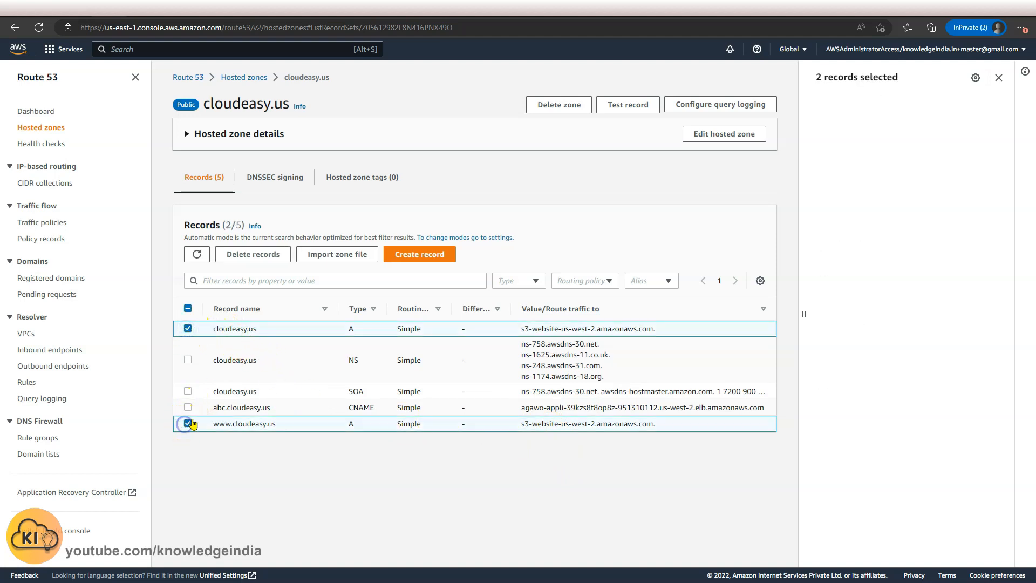
left_click(188, 407)
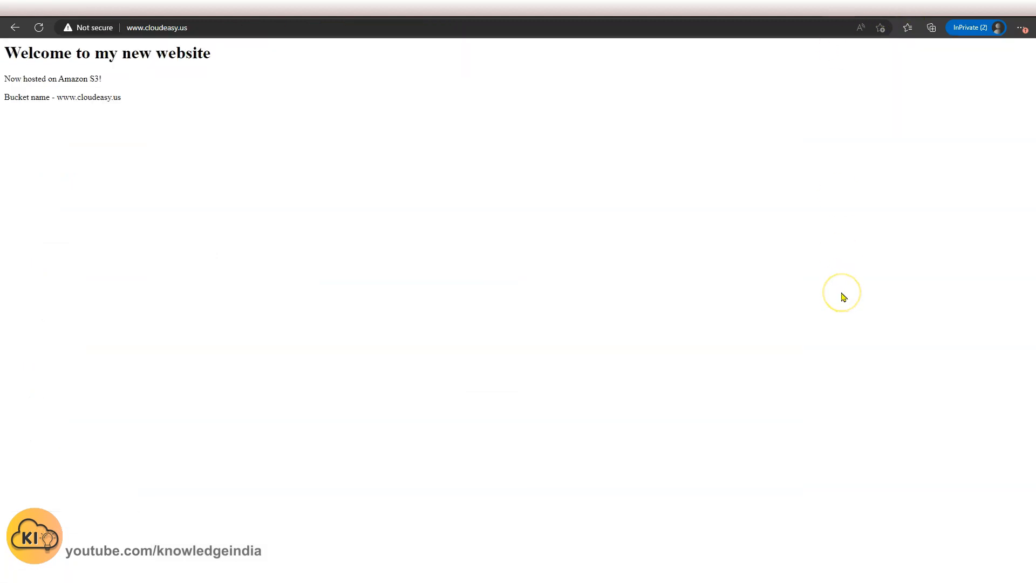
key("F5")
key("F5")
key("F5")
key("F5")
left_click_drag(64, 97, 155, 95)
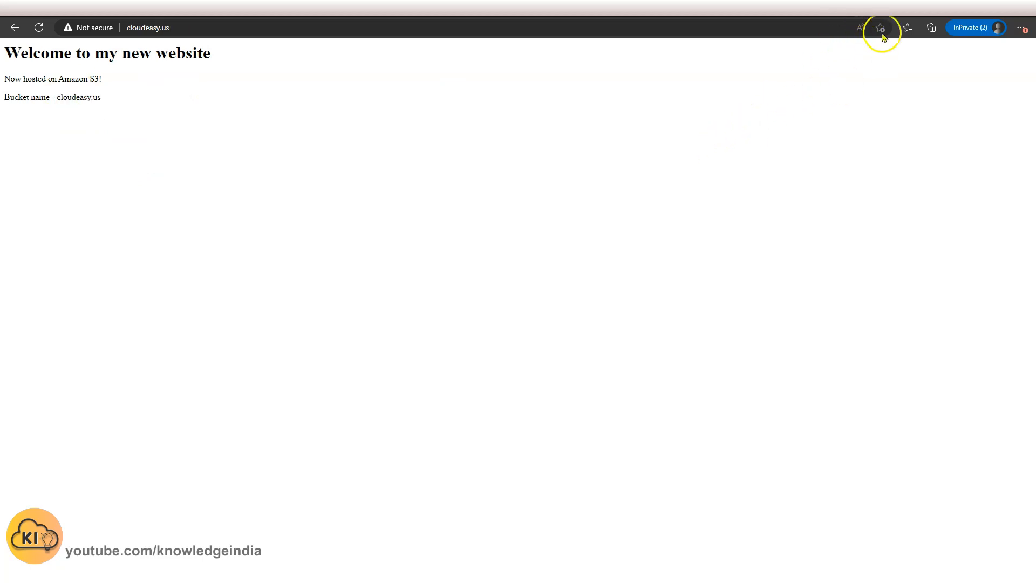
Reload cloudeasy.us, then switch to the abc.cloudeasy.us tab and reload it.
key("F5")
key("F5")
key("F5")
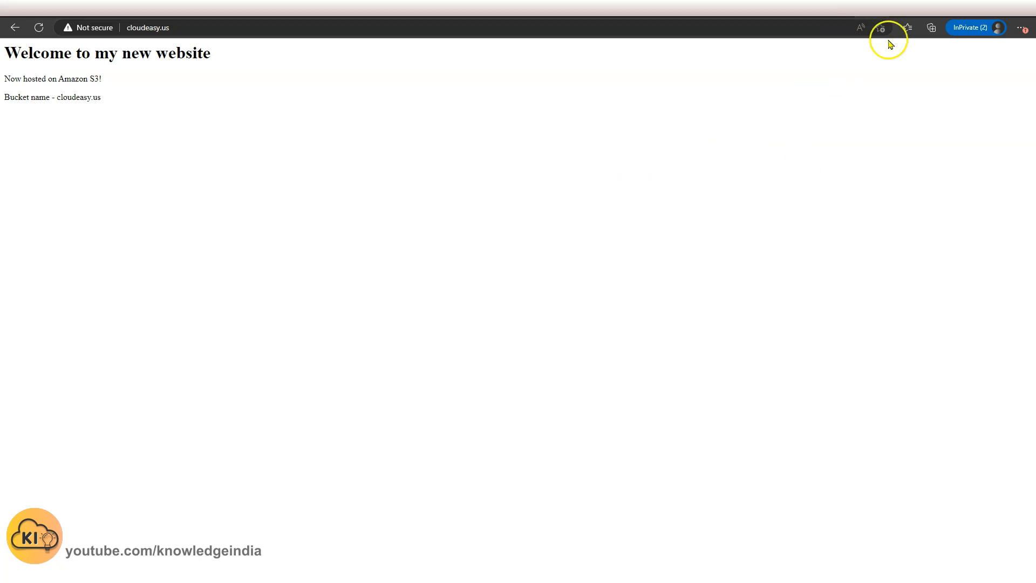
left_click(908, 28)
left_click(806, 260)
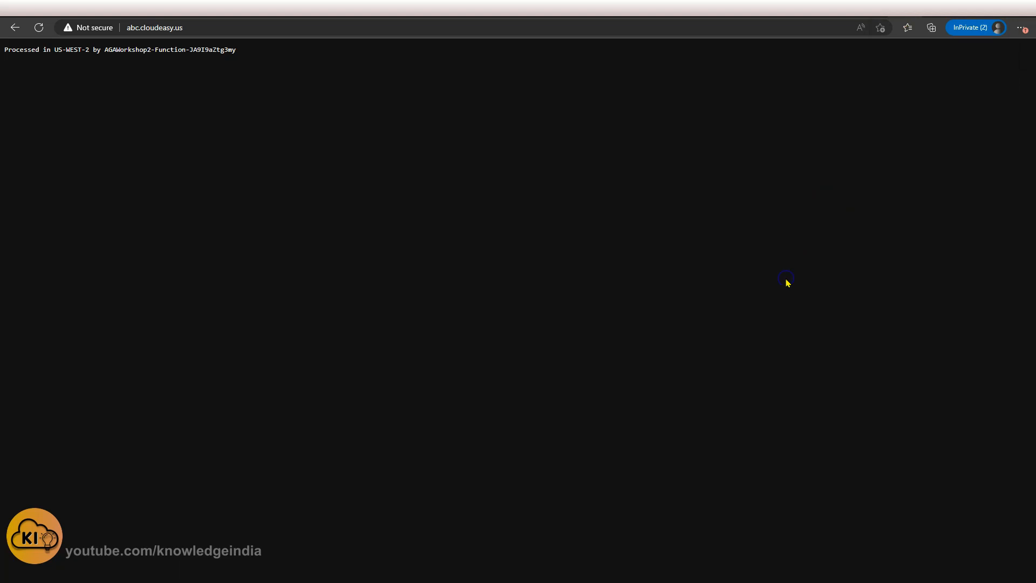
key("F5")
left_click(116, 7)
left_click(612, 493)
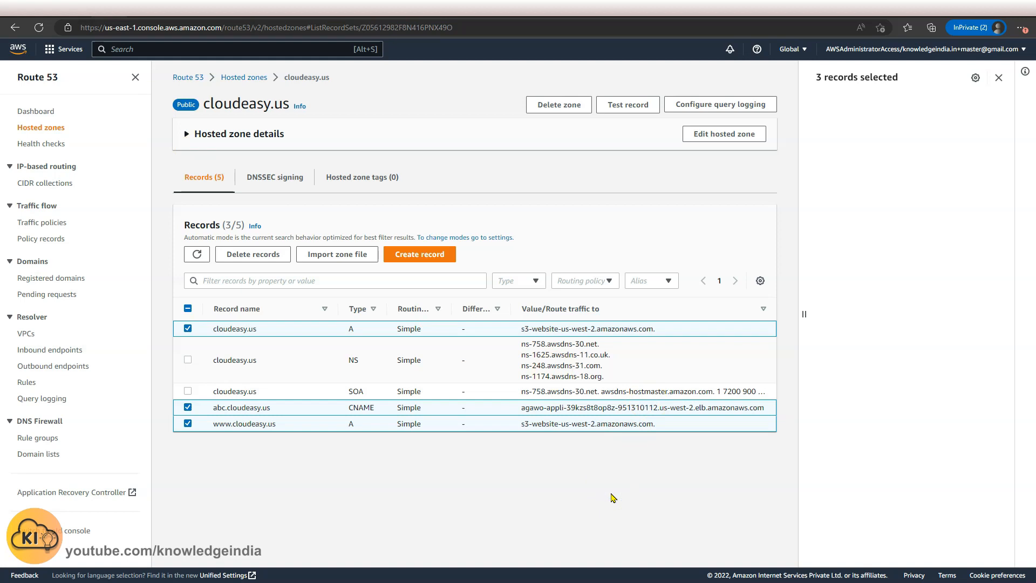
left_click(603, 495)
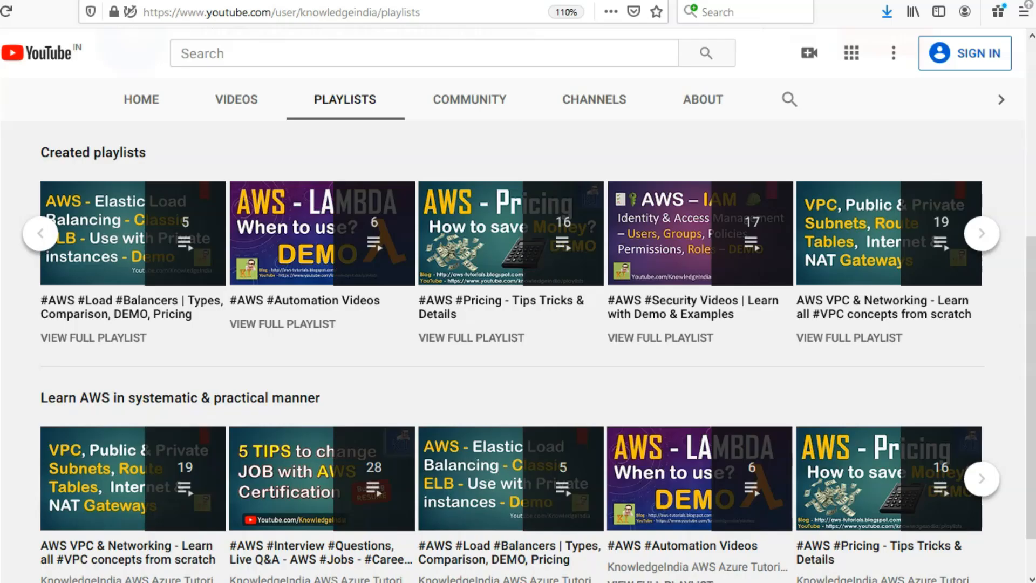
left_click(983, 237)
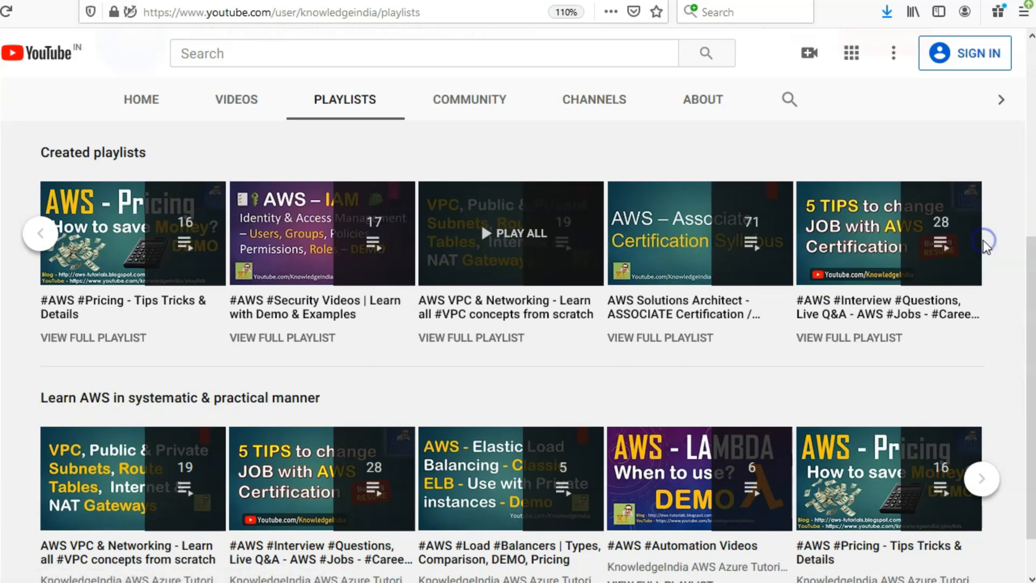
left_click(1014, 218)
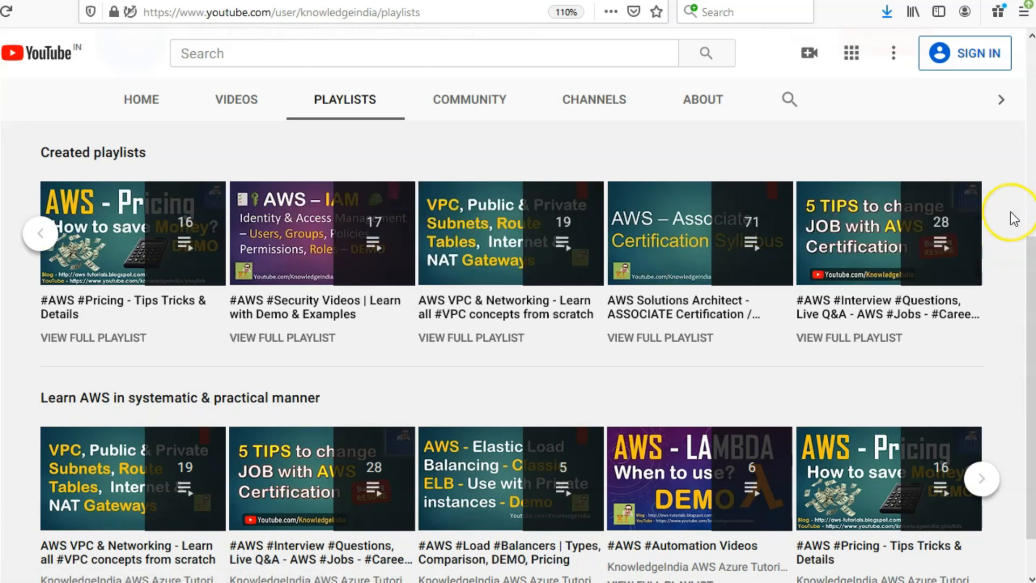